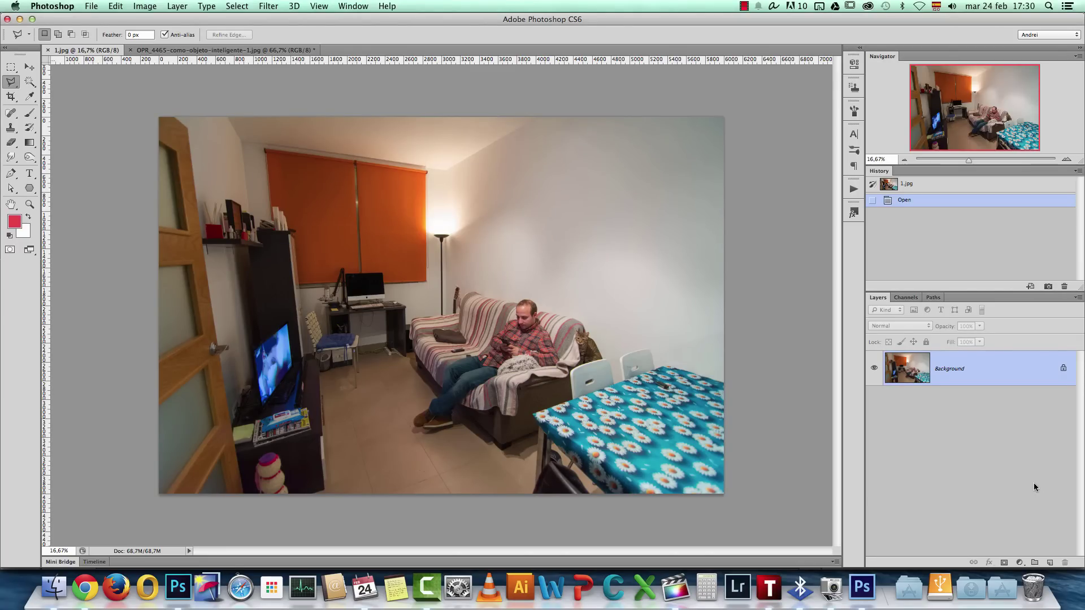
# Step: View the finished multiple-exposure composite, close that document and enlarge the 1.jpg photo
pyautogui.click(246, 49)
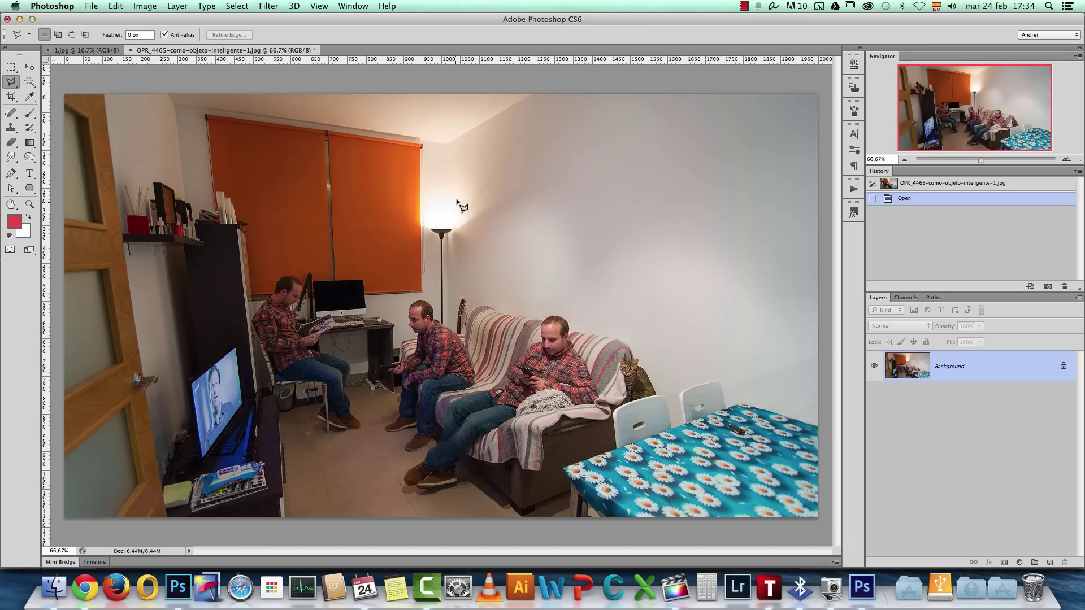
pyautogui.press('super+w')
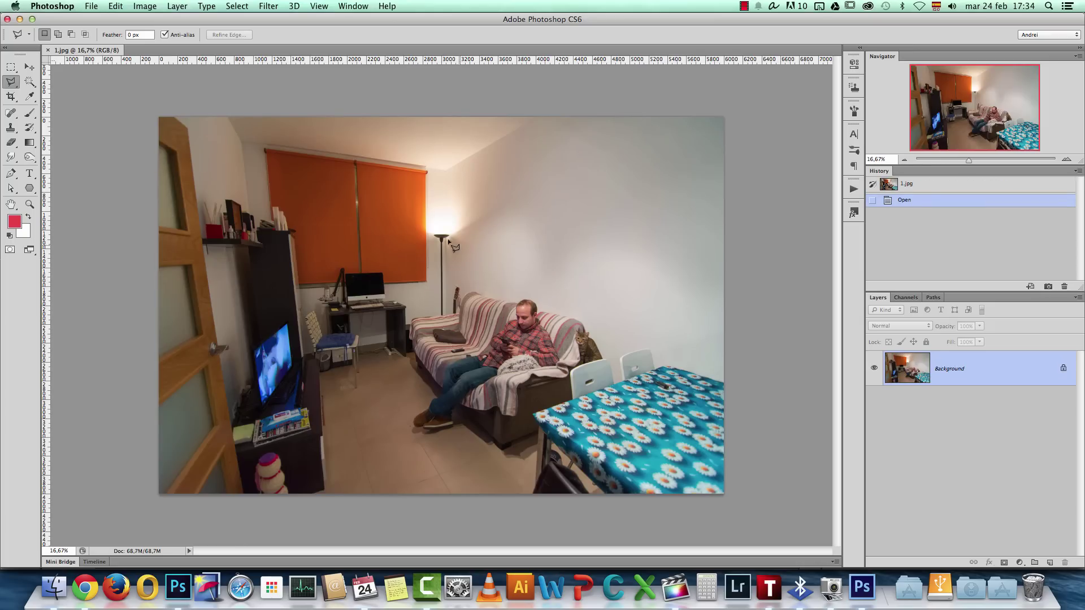
pyautogui.click(1066, 160)
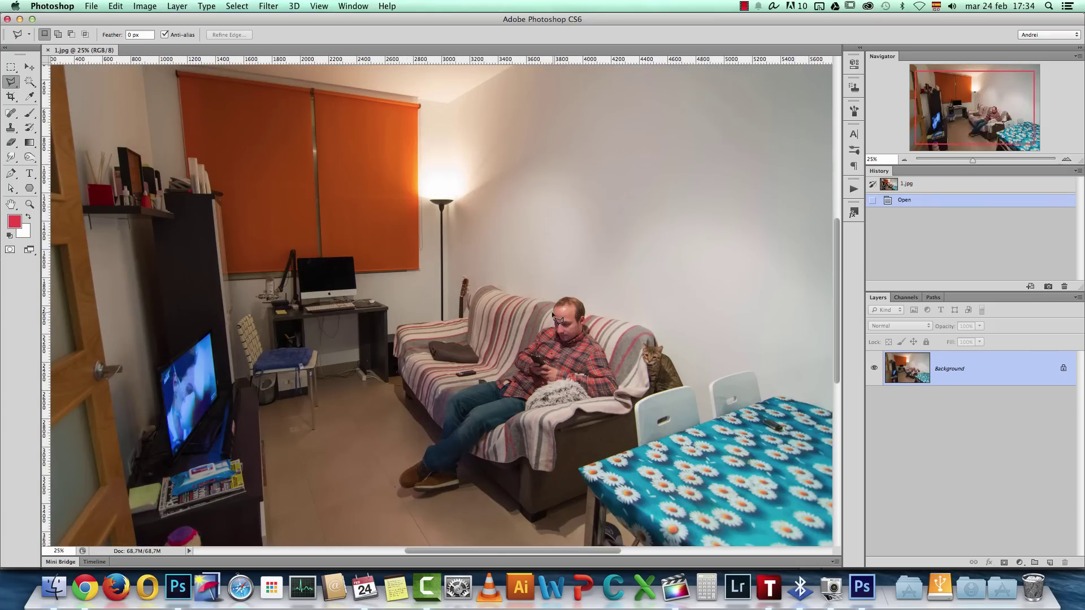
# Step: Open 2.jpg and 3.jpg from the Multiple-Exposure folder and look through the open photos
pyautogui.press('super+o')
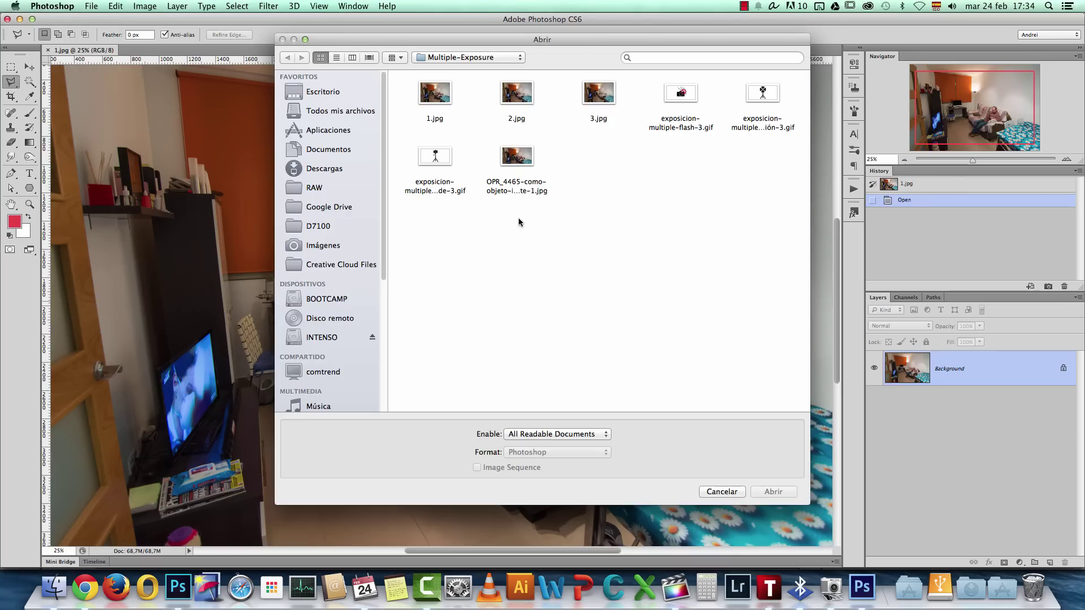
pyautogui.click(516, 93)
pyautogui.keyDown('shift'); pyautogui.click(599, 94); pyautogui.keyUp('shift')
pyautogui.click(771, 491)
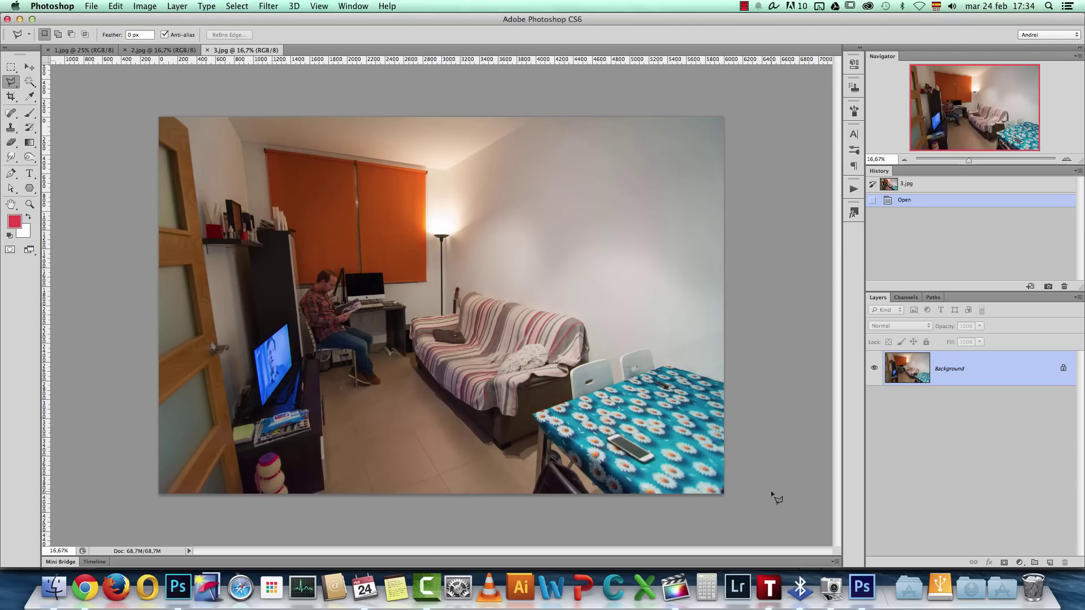
pyautogui.click(101, 50)
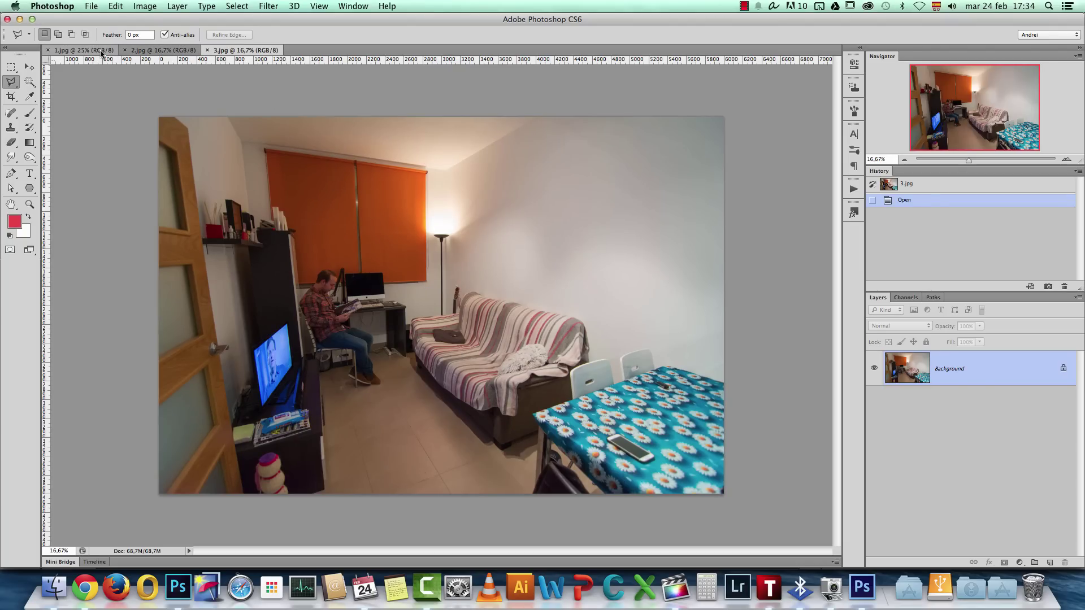
pyautogui.click(185, 53)
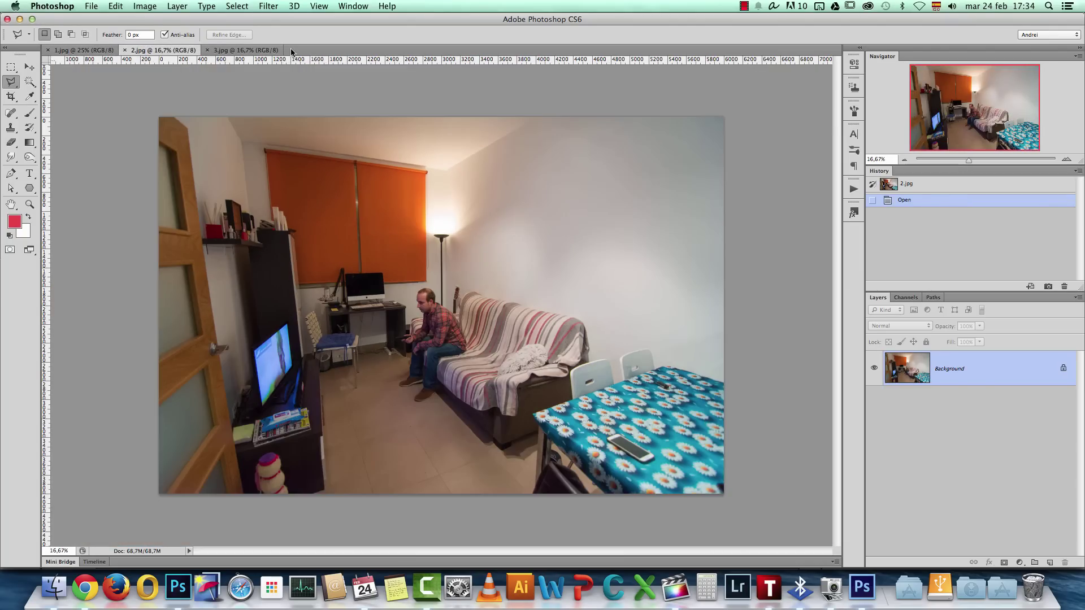
# Step: Set up Load Files into Stack with 1.jpg, 2.jpg and 3.jpg and enable automatic alignment of the source images
pyautogui.click(92, 6)
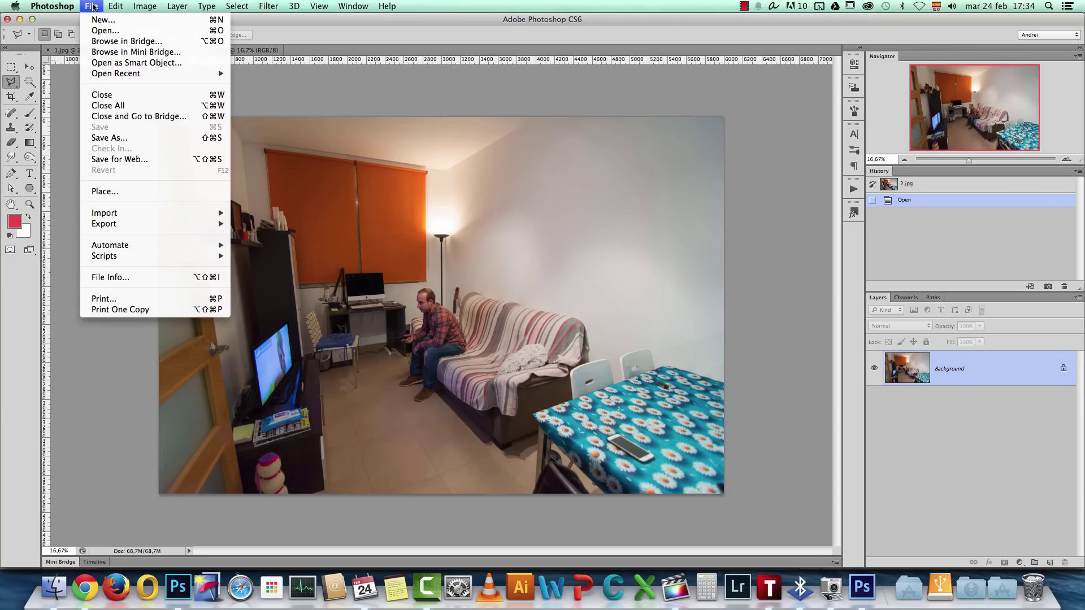
pyautogui.moveTo(165, 245)
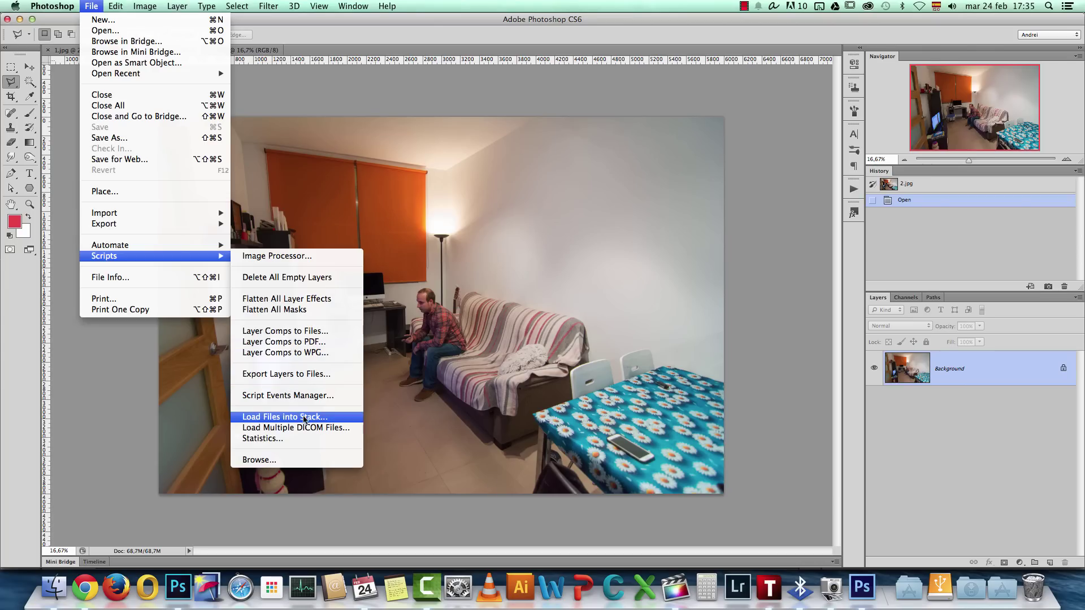
pyautogui.click(301, 418)
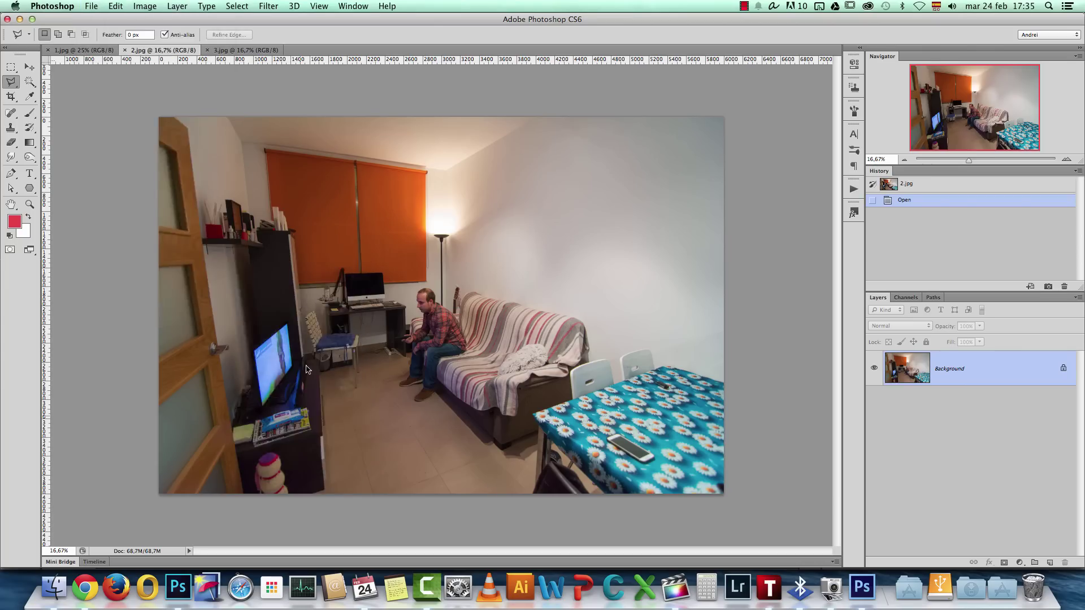
pyautogui.click(596, 289)
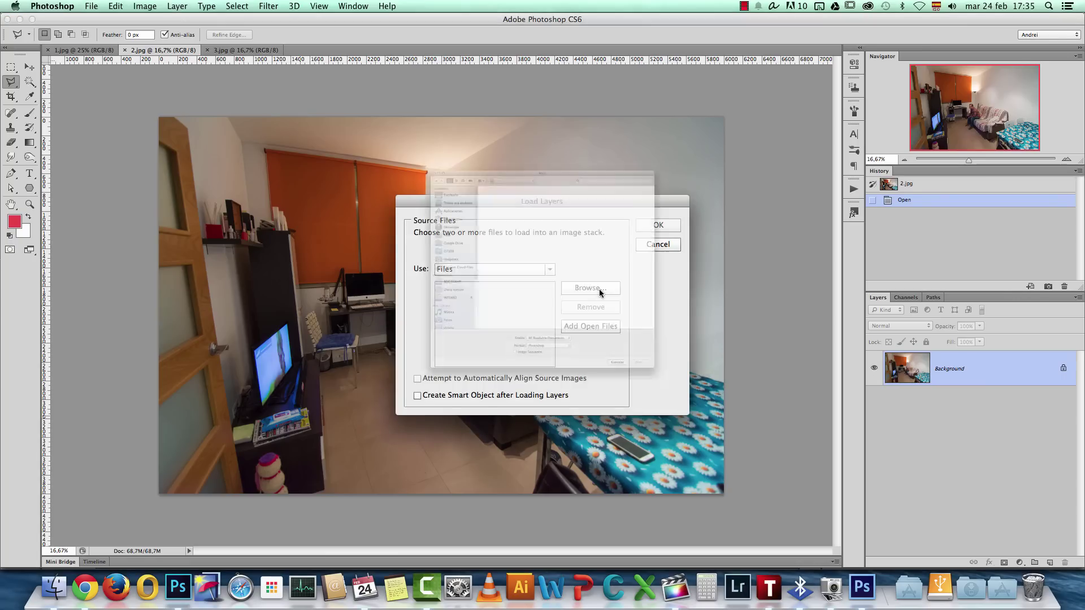
pyautogui.moveTo(630, 93); pyautogui.dragTo(420, 97)
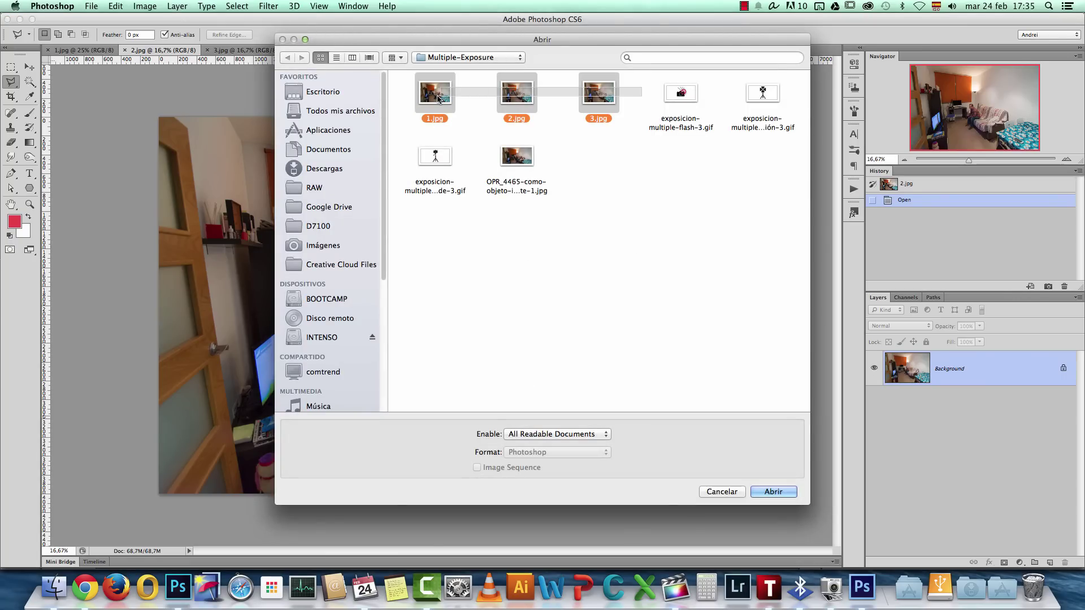
pyautogui.click(768, 492)
pyautogui.moveTo(587, 207); pyautogui.dragTo(531, 150)
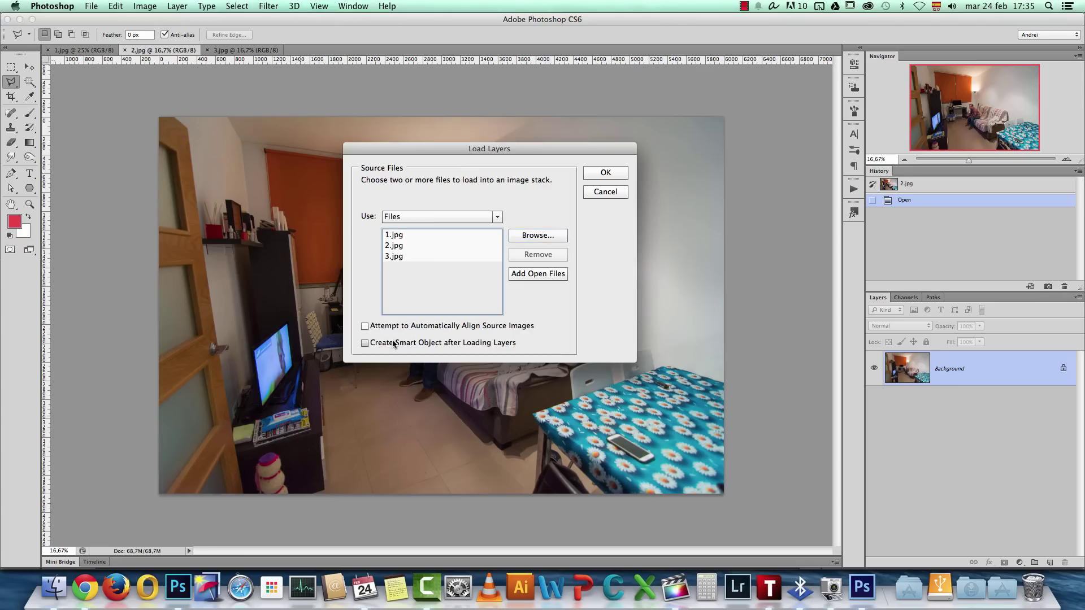
pyautogui.click(365, 326)
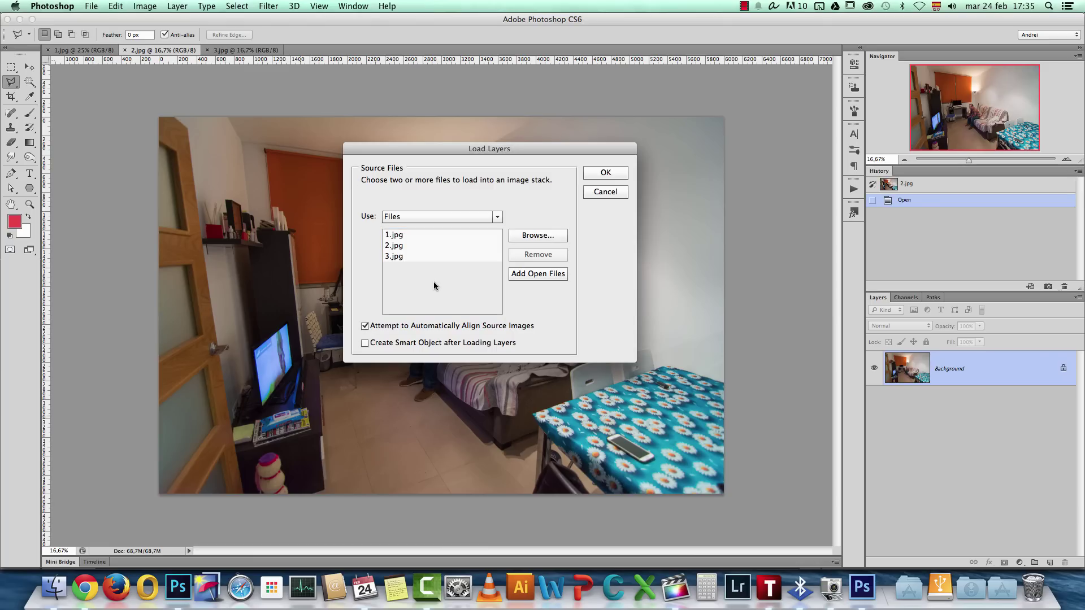
pyautogui.moveTo(469, 151); pyautogui.dragTo(582, 150)
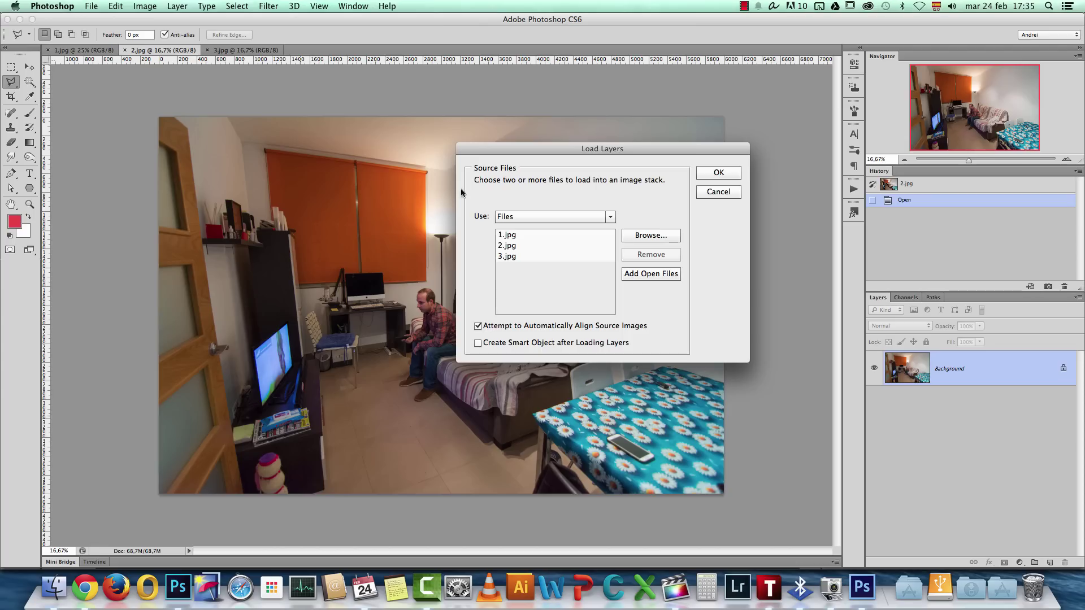
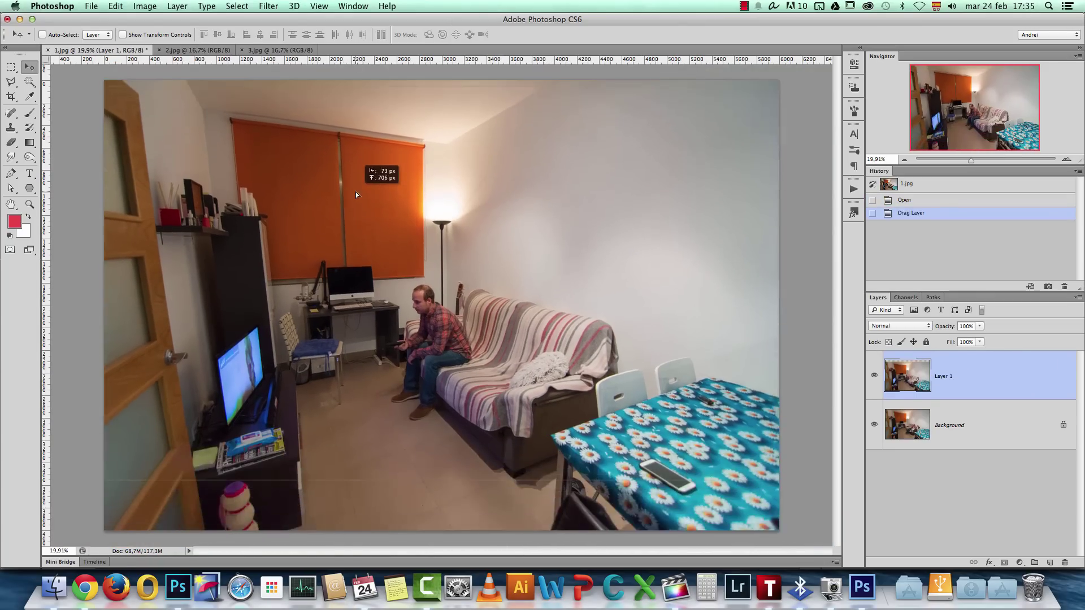
# Step: Bring the 3.jpg photo into the 1.jpg document as a new layer covering the canvas
pyautogui.click(277, 50)
pyautogui.moveTo(361, 270); pyautogui.dragTo(390, 272)
pyautogui.scroll(-2, 339, 236)
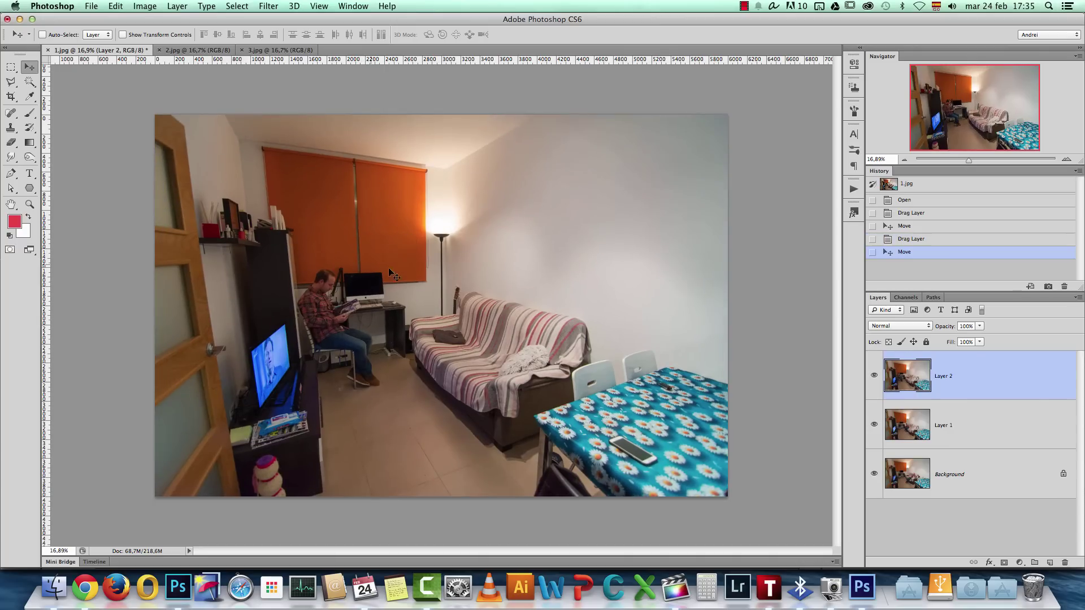
# Step: Toggle the visibility of Layer 2 and Layer 1 to compare the three stacked photos
pyautogui.click(875, 375)
pyautogui.click(874, 424)
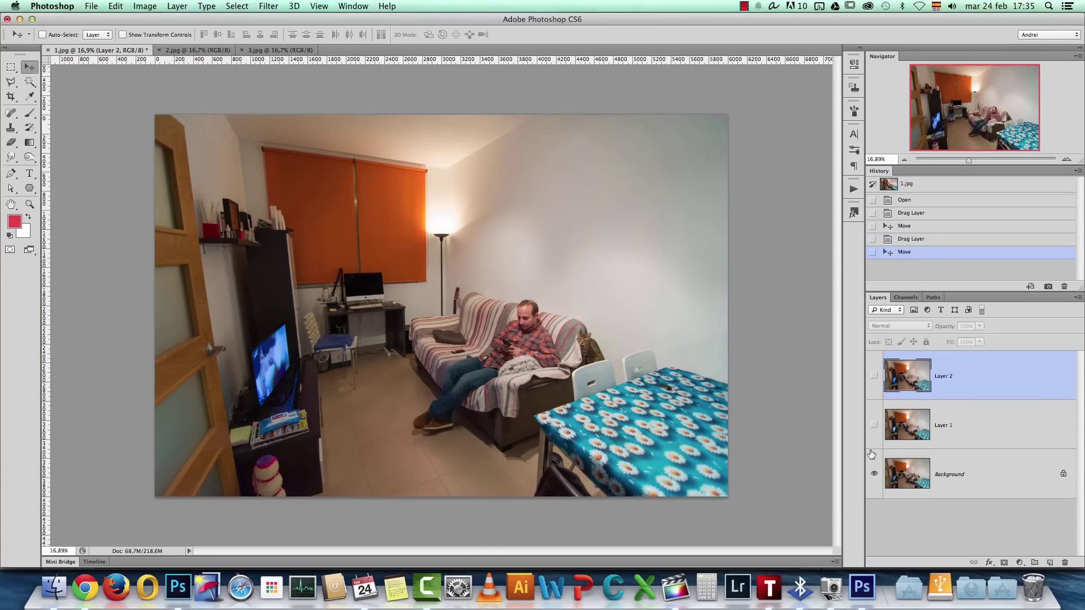
pyautogui.click(874, 425)
pyautogui.click(874, 376)
pyautogui.click(875, 424)
pyautogui.click(875, 377)
pyautogui.click(874, 424)
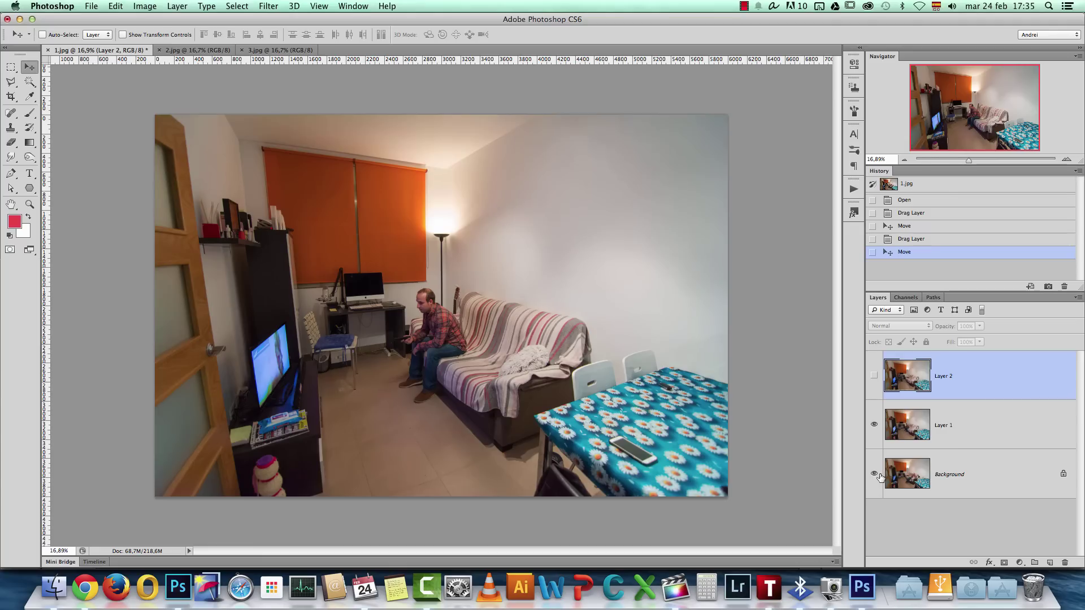
pyautogui.click(875, 375)
# Step: Convert the Background into a regular layer and move Layer 2 slightly down
pyautogui.doubleClick(1034, 475)
pyautogui.click(1000, 380)
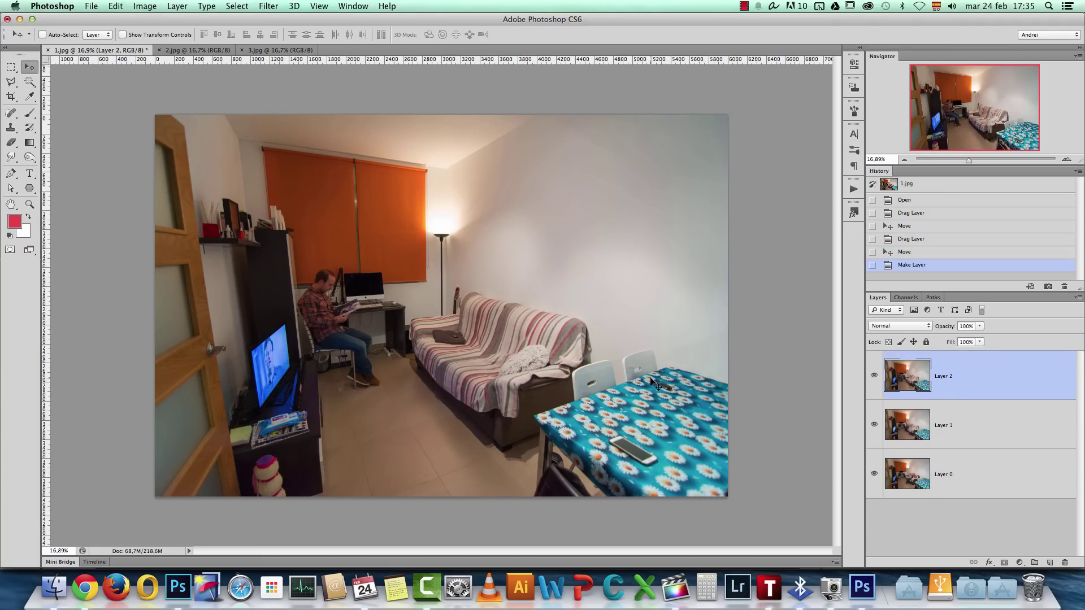
pyautogui.moveTo(655, 385); pyautogui.dragTo(656, 390)
# Step: Apply Free Transform to Layer 1 to shift it slightly from its original position
pyautogui.click(960, 437)
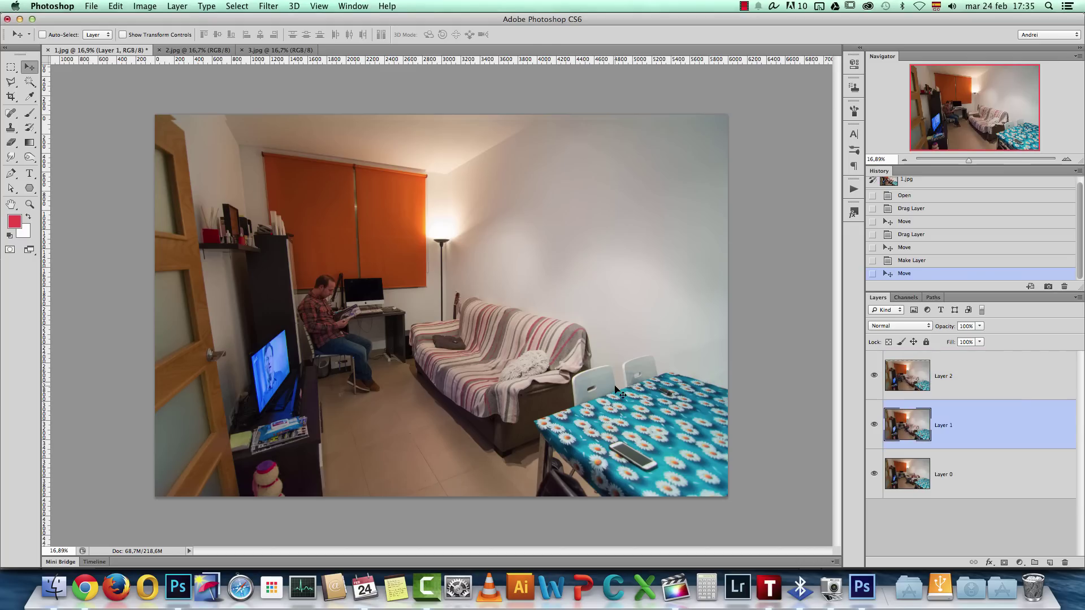
pyautogui.hotkey('ctrl', 't')
pyautogui.press('Return')
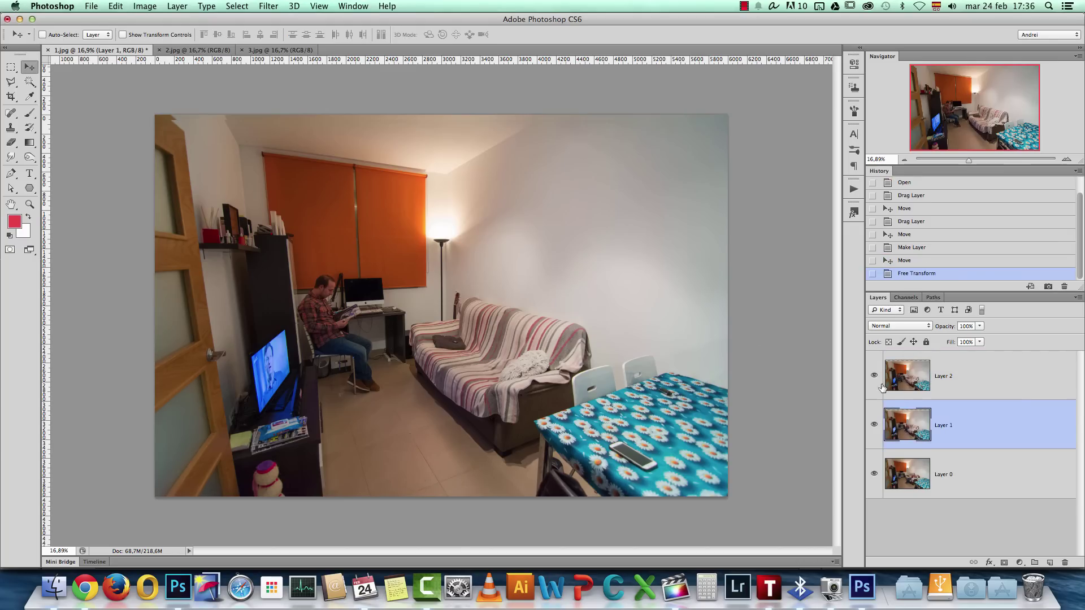
# Step: Switch Layer 2 and Layer 1 off and on to check how the shifted photos line up
pyautogui.click(874, 375)
pyautogui.click(874, 424)
pyautogui.click(874, 425)
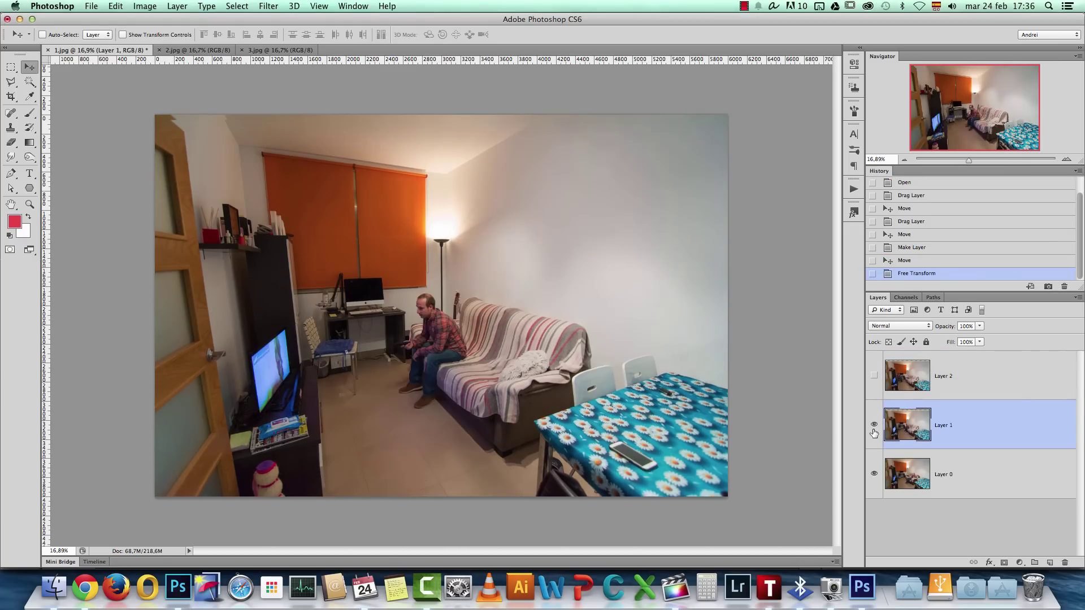
pyautogui.click(875, 377)
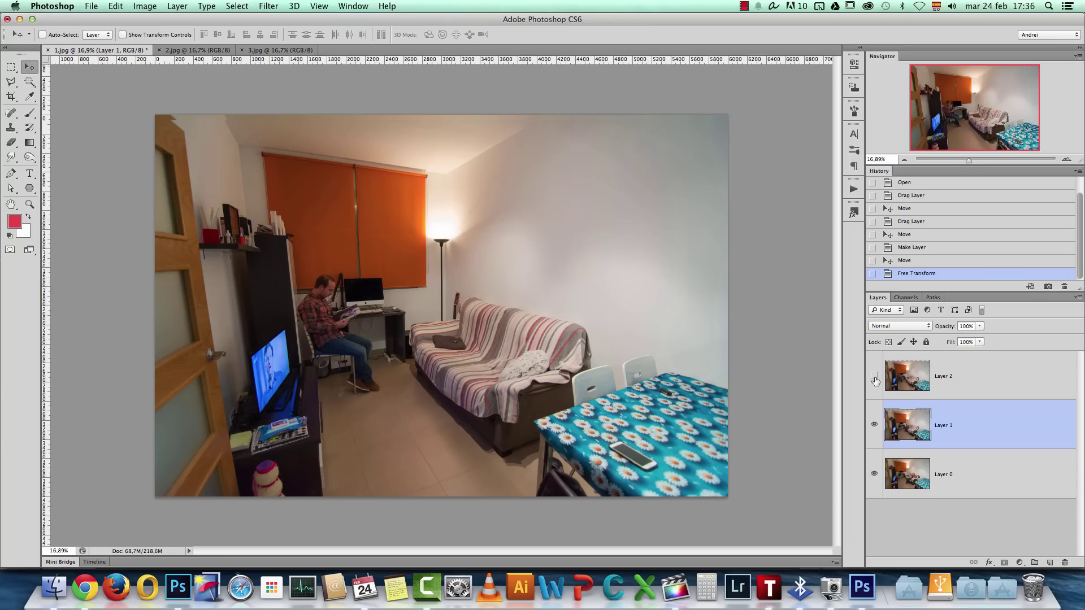
pyautogui.click(874, 376)
# Step: Rotate Layer 0 and Layer 1 together by -1.78° with Free Transform
pyautogui.click(979, 465)
pyautogui.keyDown('shift'); pyautogui.click(958, 433); pyautogui.keyUp('shift')
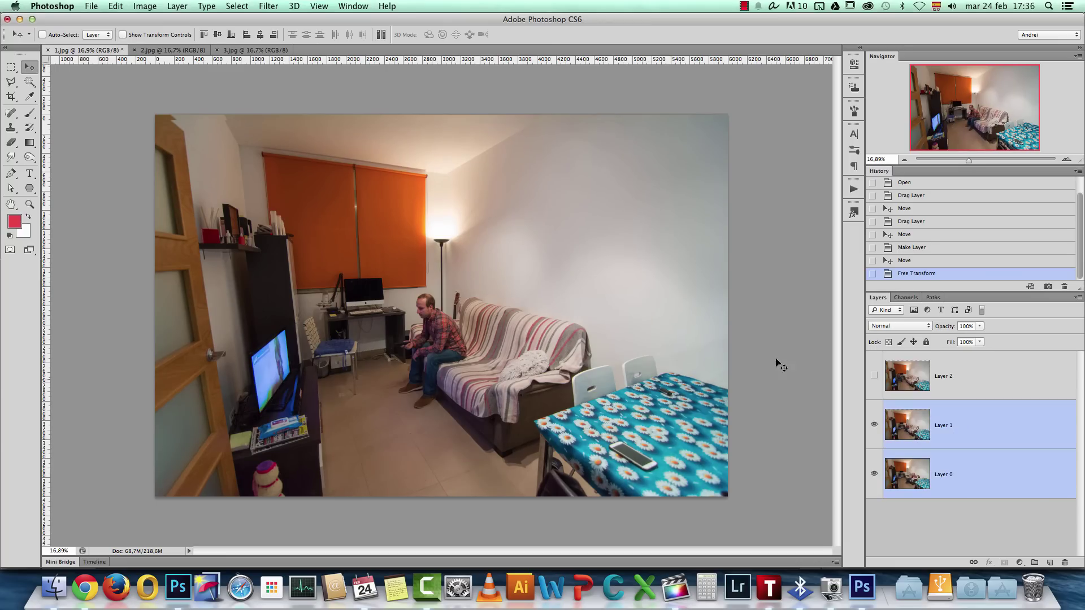
pyautogui.hotkey('ctrl', 't')
pyautogui.moveTo(797, 239); pyautogui.dragTo(782, 226)
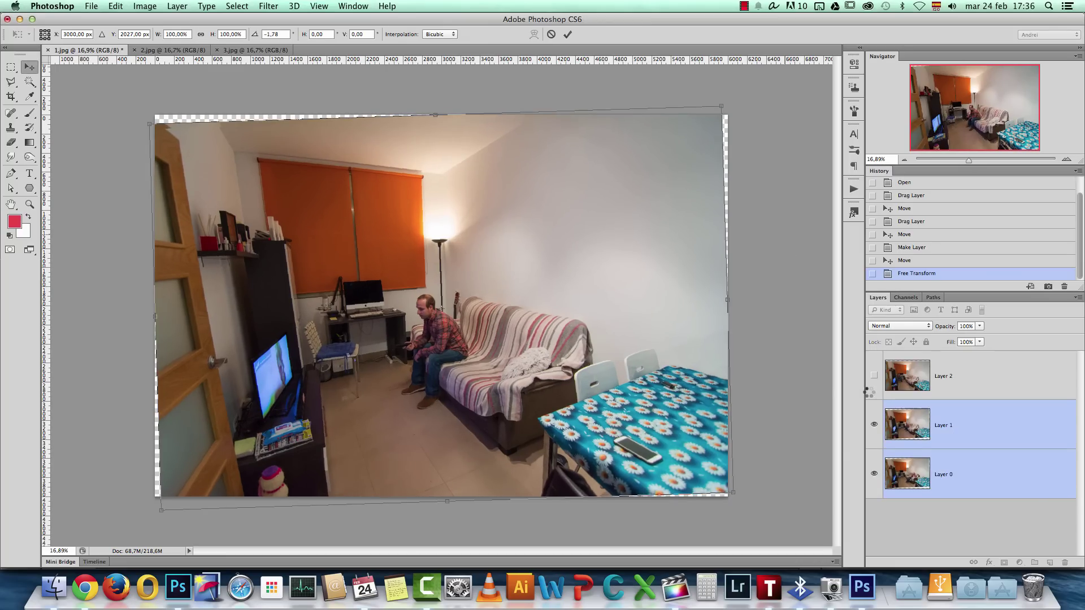
pyautogui.press('Return')
# Step: Compare the rotated layers with Layer 2 by toggling the visibility of all three layers
pyautogui.click(874, 376)
pyautogui.click(875, 424)
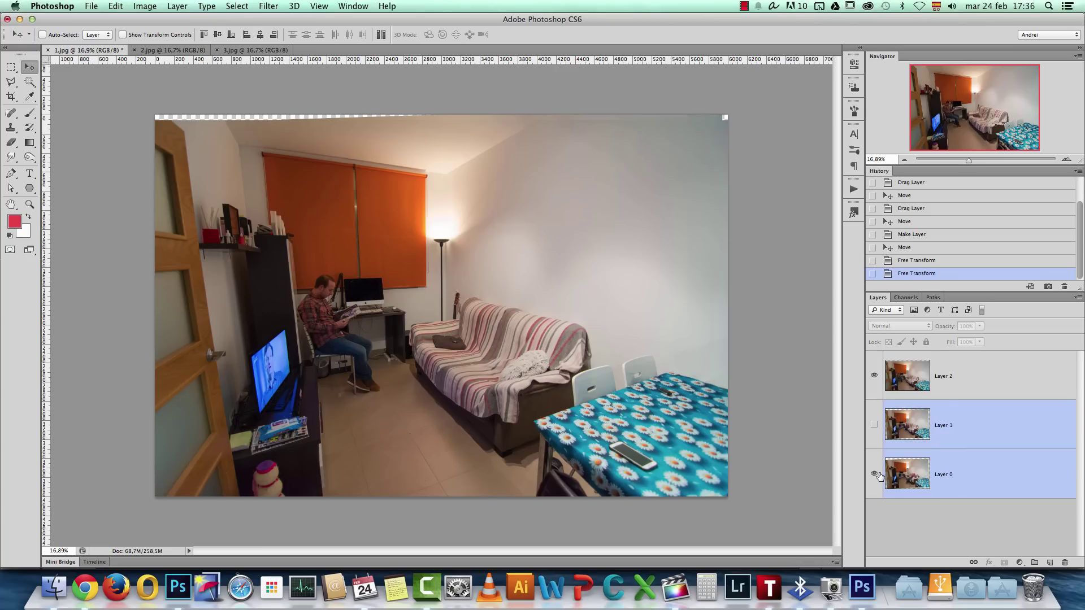
pyautogui.click(874, 376)
pyautogui.click(874, 425)
pyautogui.moveTo(874, 425); pyautogui.dragTo(875, 459)
pyautogui.click(874, 427)
pyautogui.click(874, 376)
pyautogui.click(874, 475)
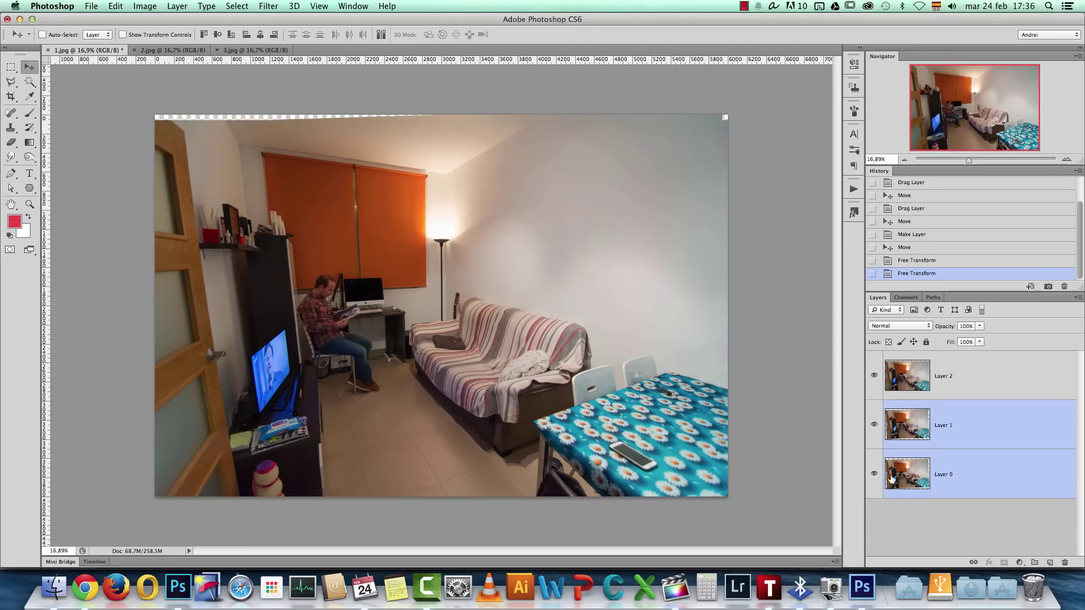
# Step: Auto-align Layer 2, Layer 1 and Layer 0 using the Reposition projection
pyautogui.click(964, 374)
pyautogui.keyDown('shift'); pyautogui.click(976, 478); pyautogui.keyUp('shift')
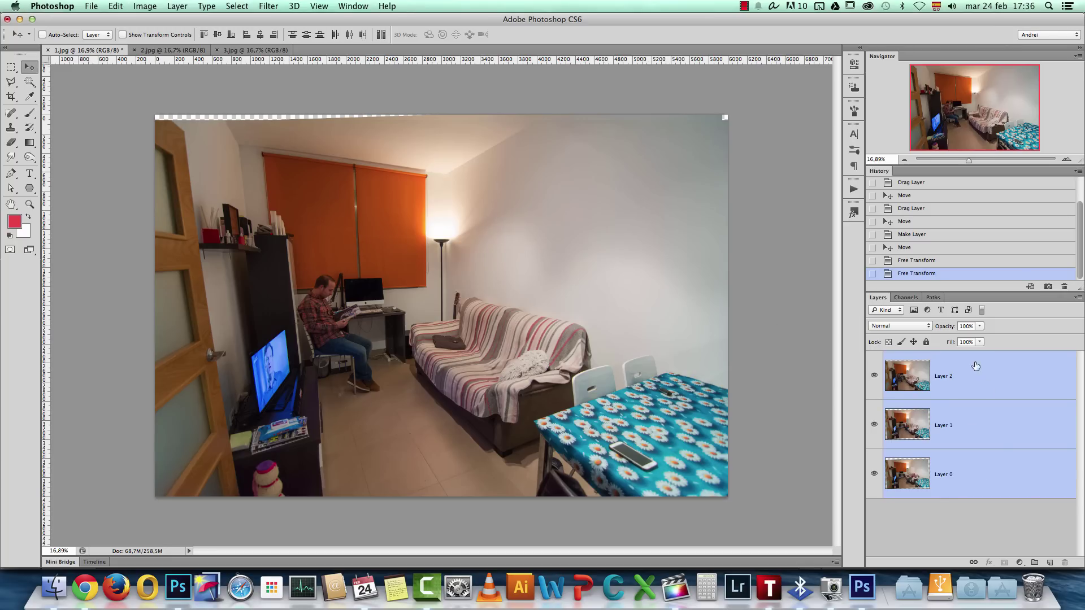
pyautogui.click(121, 7)
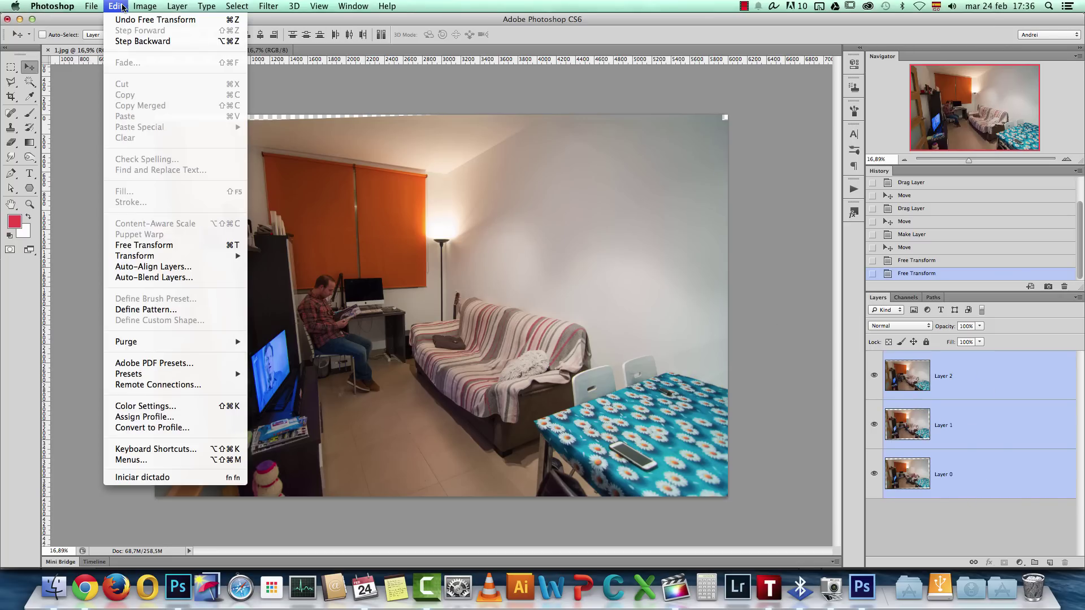
pyautogui.click(160, 269)
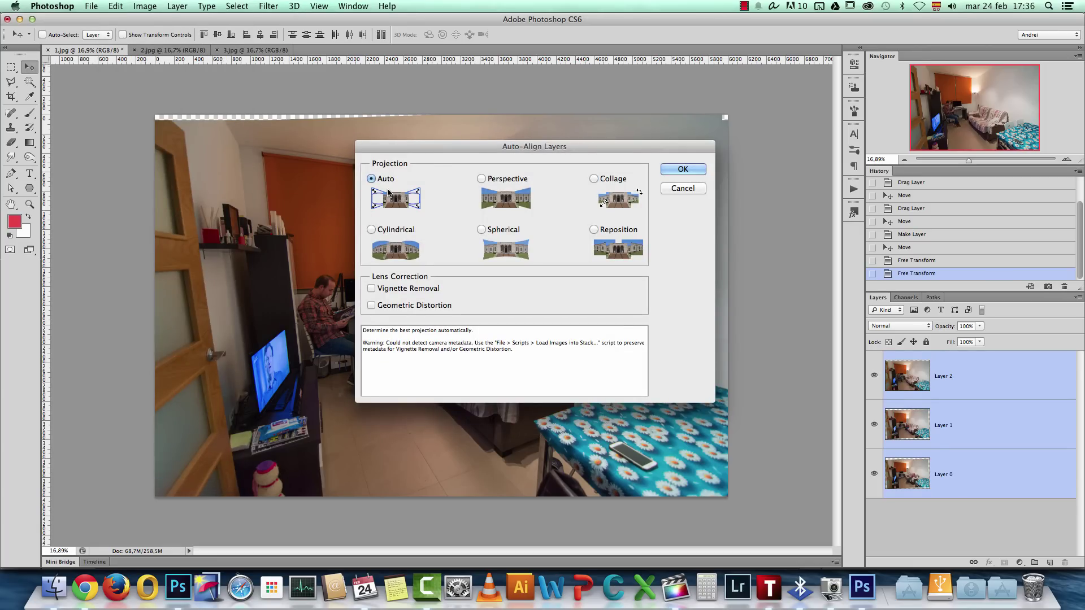
pyautogui.moveTo(468, 146); pyautogui.dragTo(611, 139)
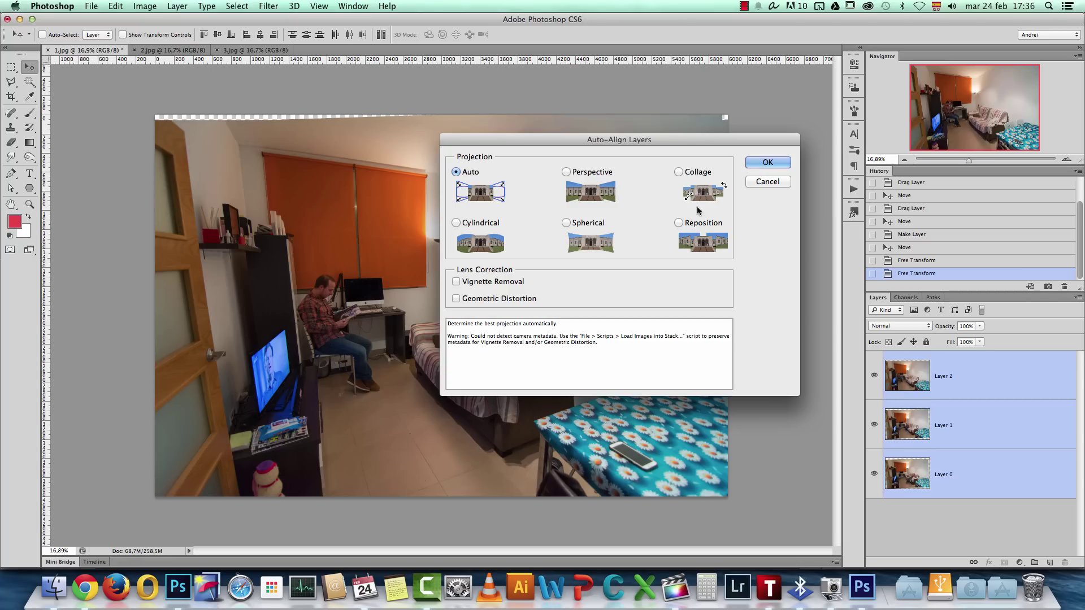
pyautogui.click(679, 223)
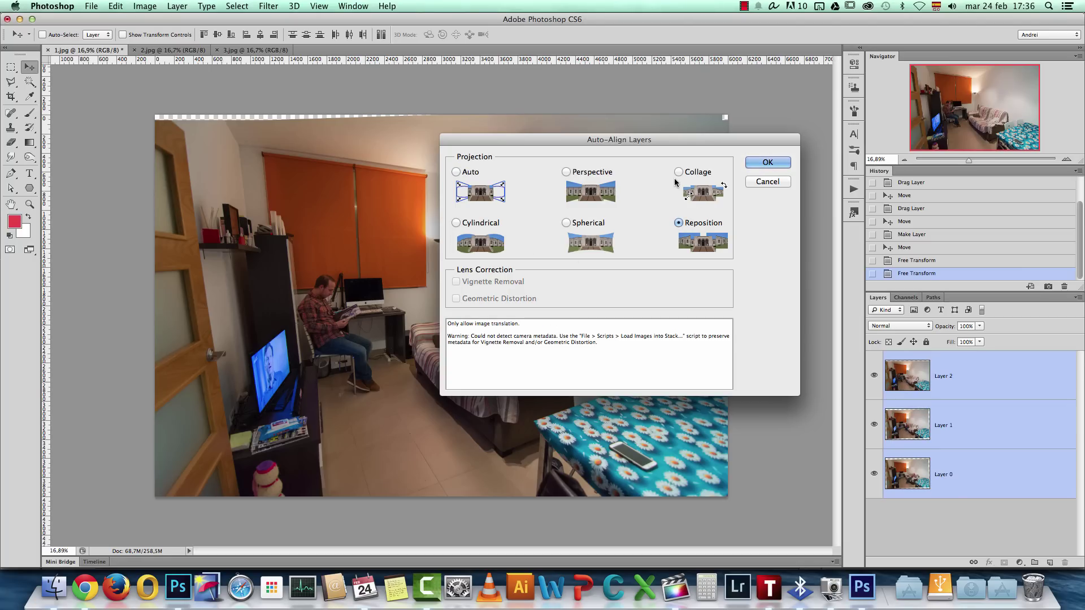
pyautogui.click(767, 164)
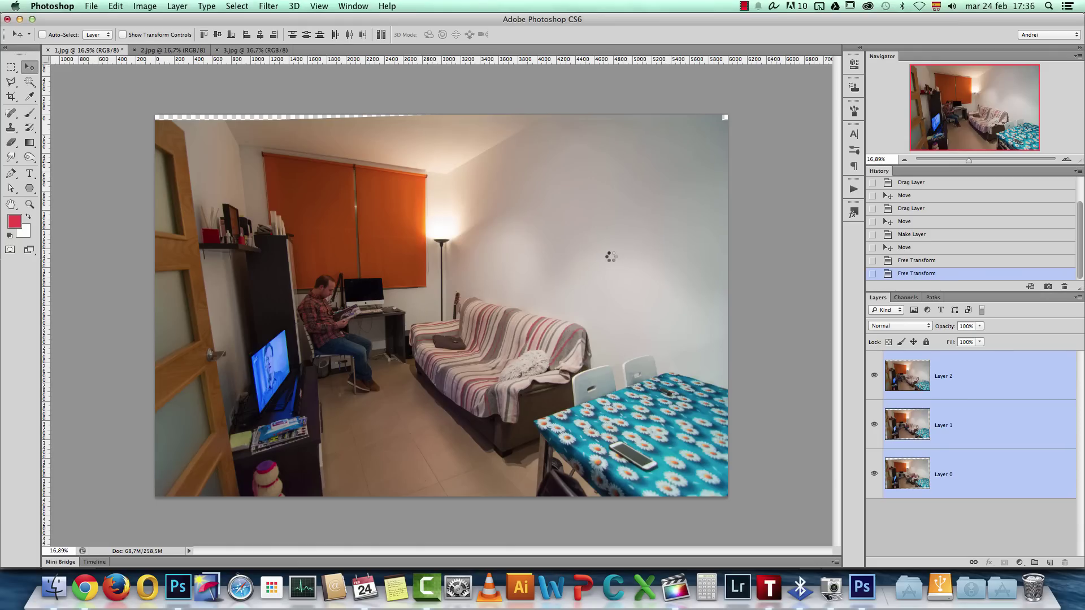
# Step: Toggle Layer 2's visibility to check the alignment with the layers beneath
pyautogui.click(873, 376)
pyautogui.click(873, 375)
pyautogui.click(873, 376)
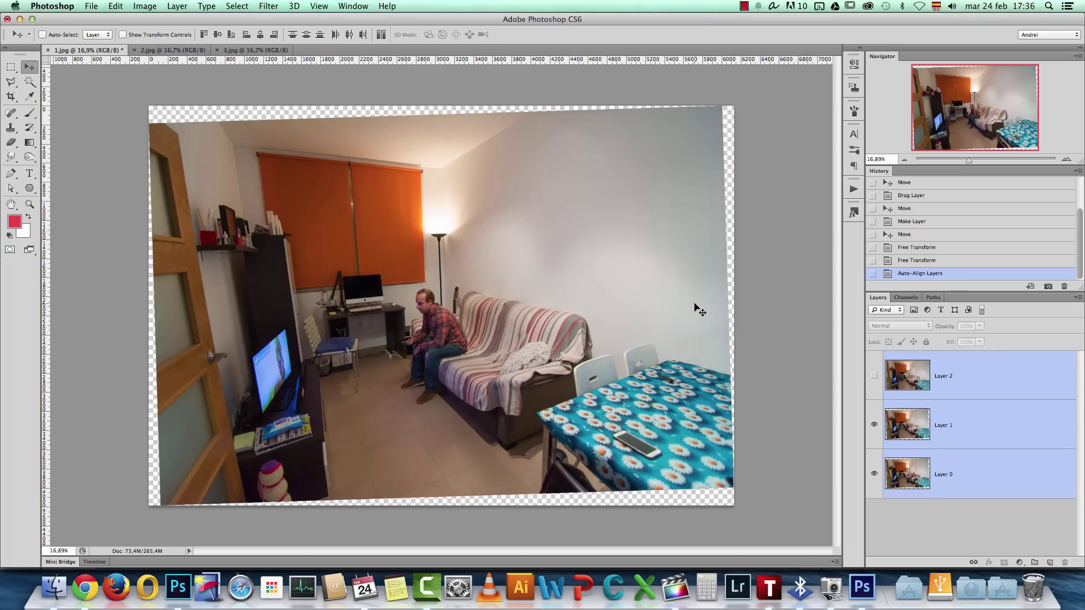
# Step: Undo the Reposition alignment and auto-align Layer 2, Layer 1 and Layer 0 using the Auto projection
pyautogui.press('super+z')
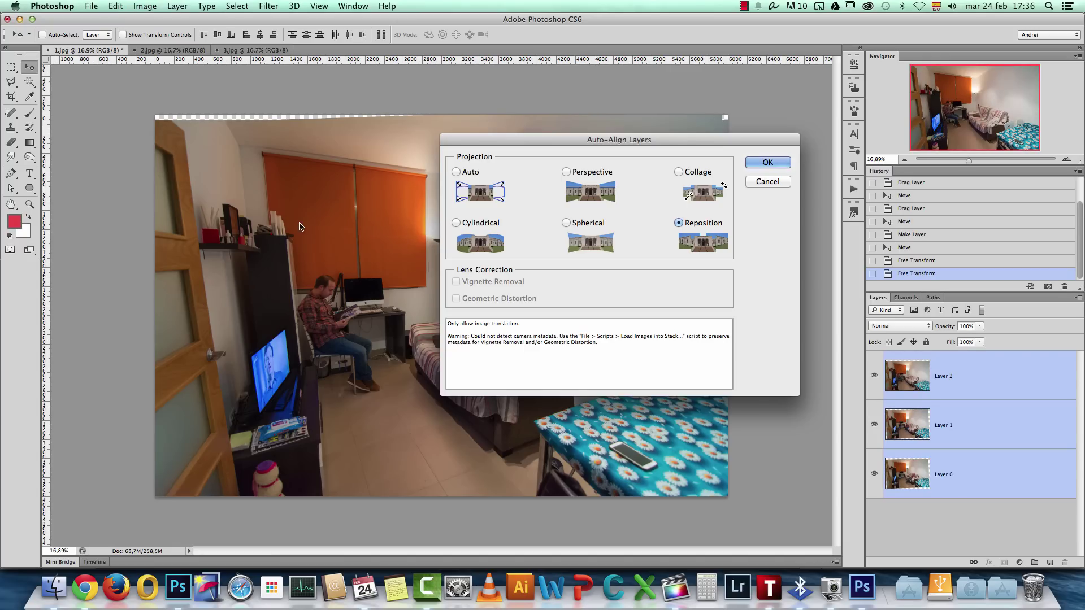
pyautogui.click(498, 174)
pyautogui.click(769, 162)
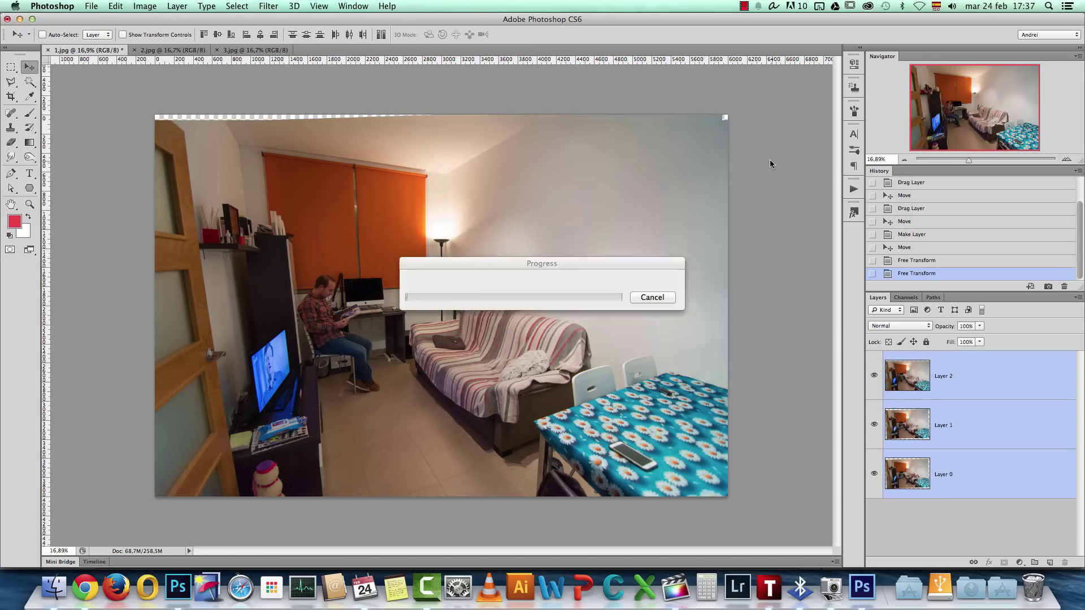
# Step: Check the Auto alignment of the whole room by toggling the visibility of Layer 2 and Layer 1
pyautogui.click(874, 375)
pyautogui.click(874, 425)
pyautogui.click(874, 424)
pyautogui.click(874, 376)
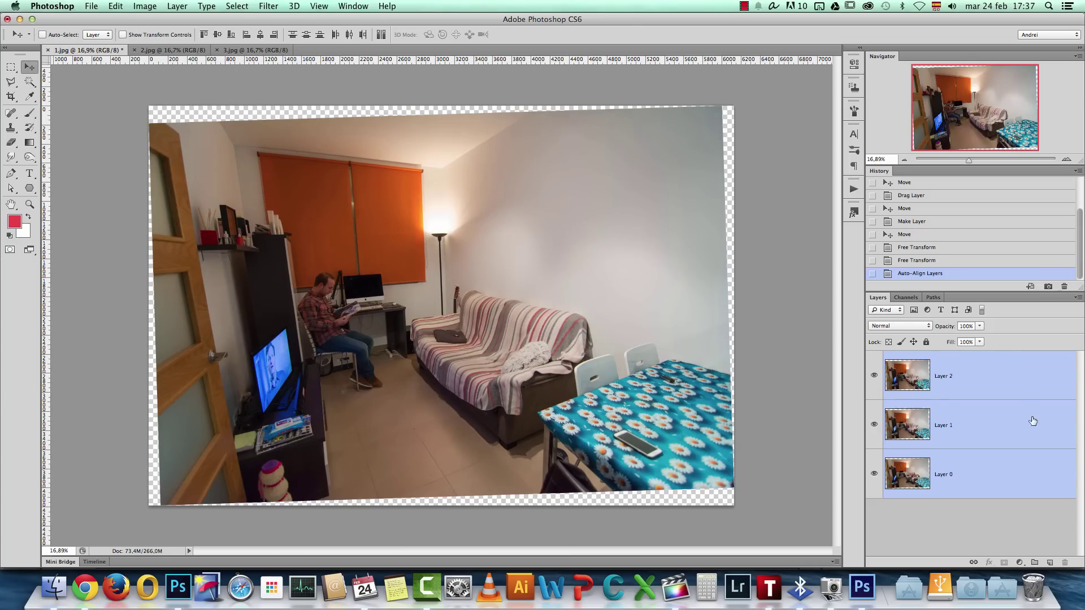
pyautogui.keyDown('alt'); pyautogui.click(874, 424); pyautogui.keyUp('alt')
pyautogui.click(904, 430)
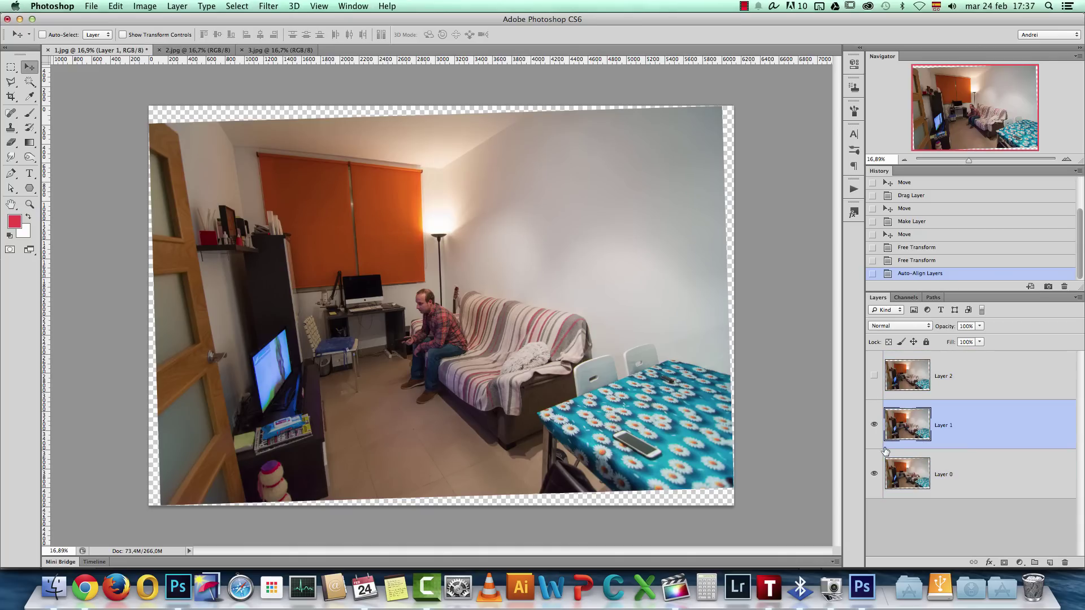
pyautogui.click(873, 424)
pyautogui.moveTo(874, 375); pyautogui.dragTo(874, 427)
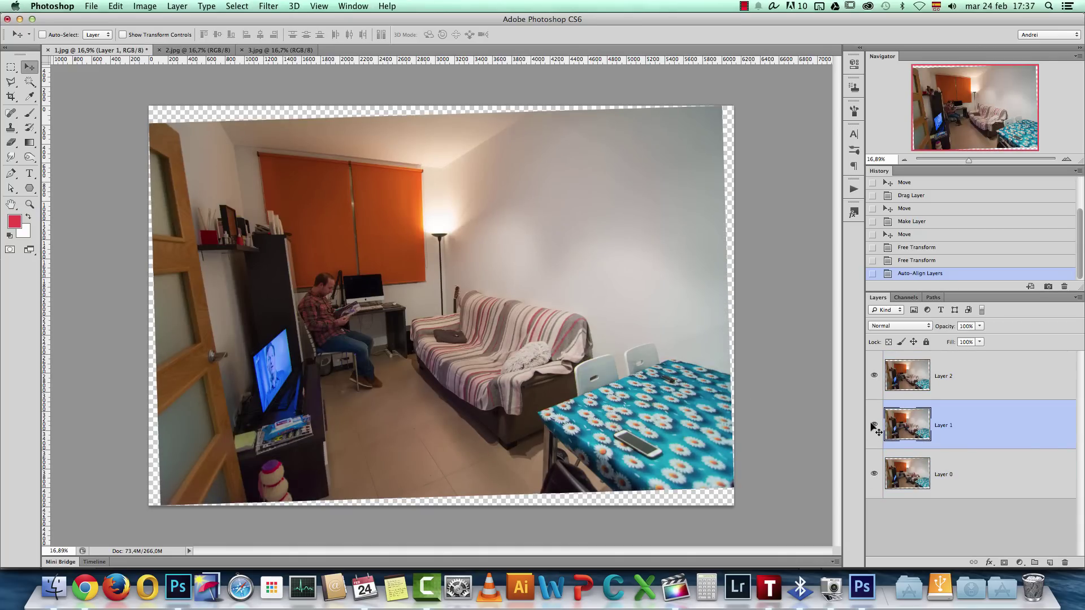
pyautogui.click(874, 375)
pyautogui.click(874, 375)
# Step: Inspect the alignment at 100% around the table corner by toggling the visibility of Layer 2 and Layer 1
pyautogui.press('super+1')
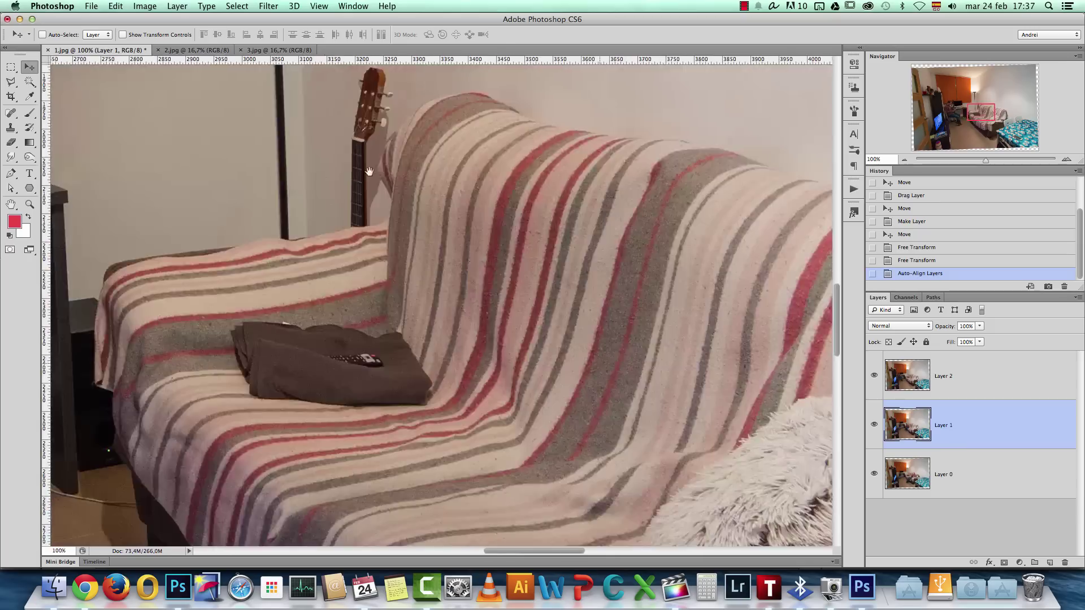
pyautogui.hscroll(10, 369, 171)
pyautogui.scroll(-9, 369, 171)
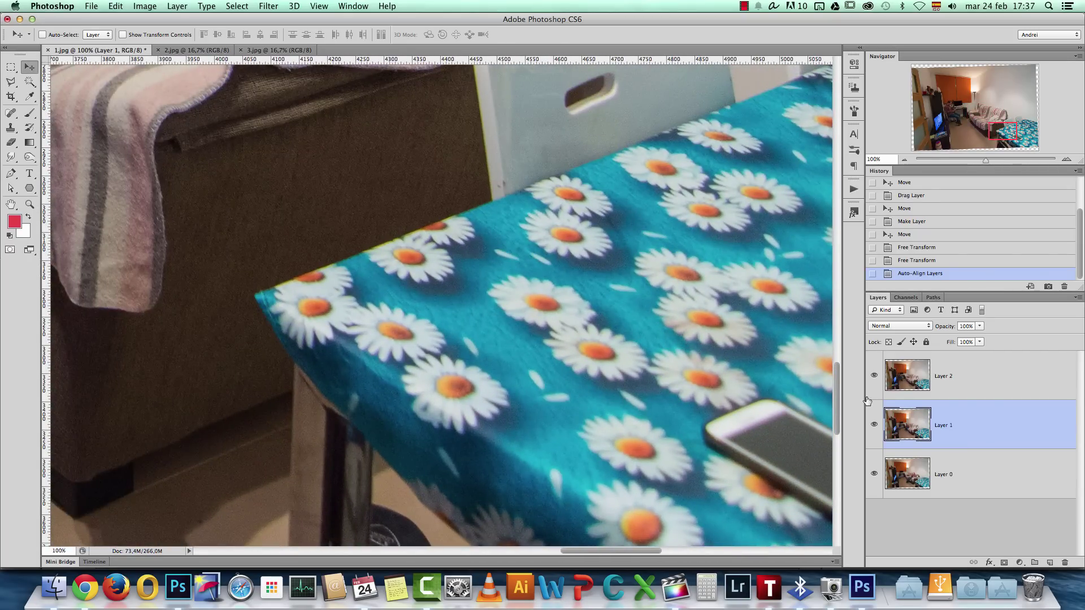
pyautogui.click(874, 375)
pyautogui.click(986, 393)
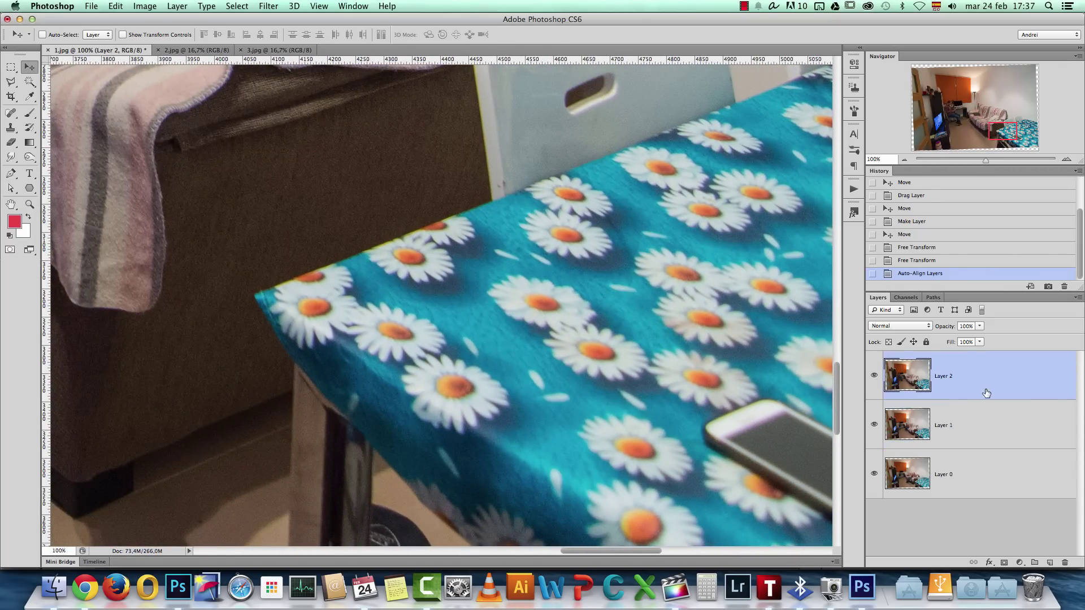
pyautogui.click(874, 375)
pyautogui.click(874, 375)
pyautogui.click(874, 375)
pyautogui.click(874, 424)
pyautogui.click(874, 425)
pyautogui.scroll(-8, 706, 333)
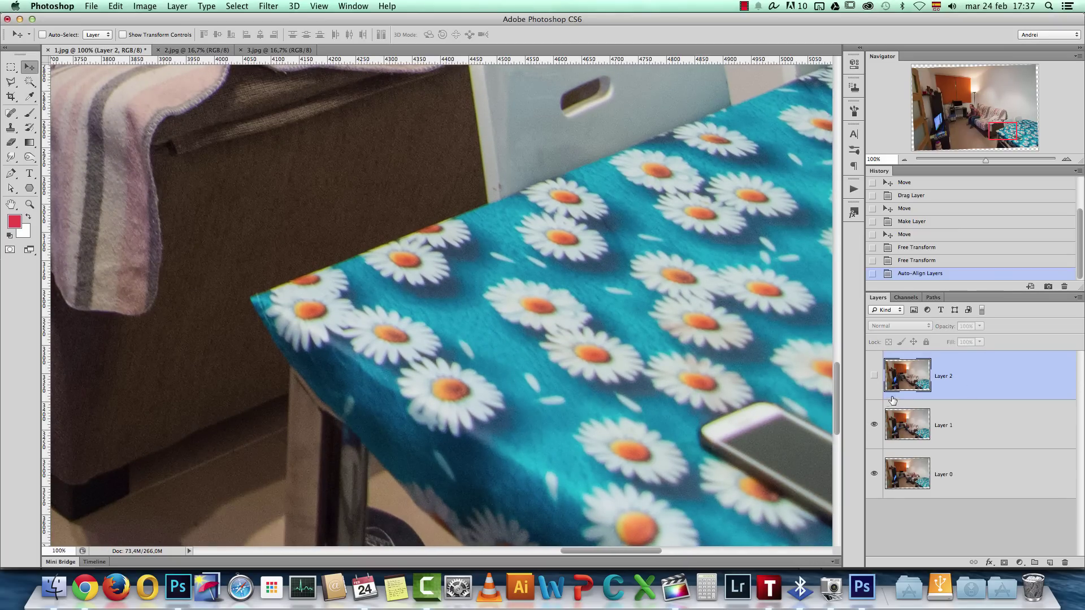
pyautogui.scroll(-3, 706, 335)
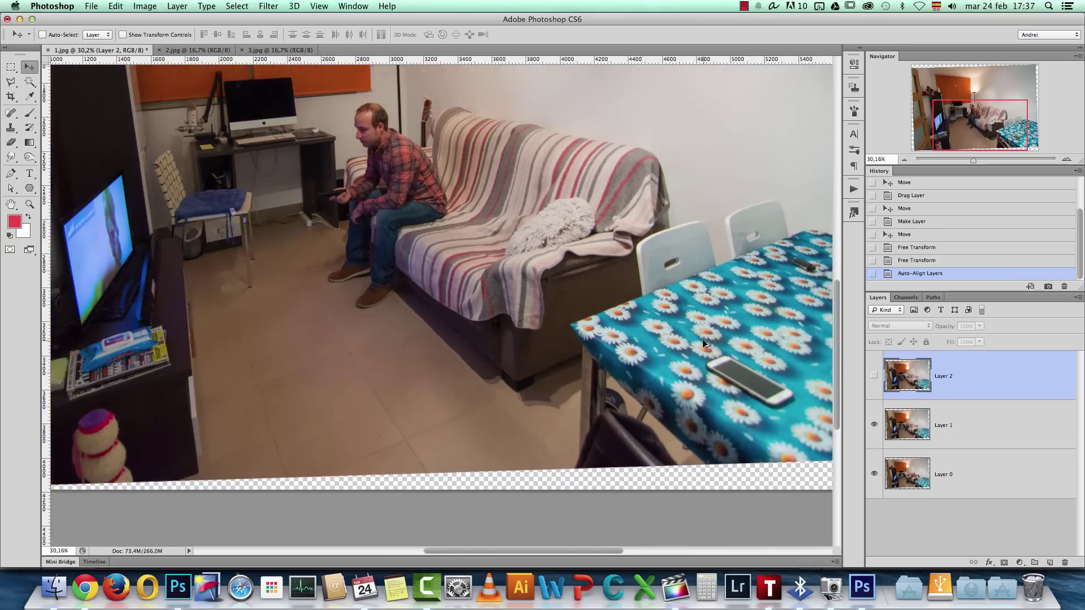
# Step: Revert the history to the Move state preceding Make Layer, convert the Background into a regular layer again, and select Layer 2
pyautogui.keyDown('shift'); pyautogui.click(1017, 460); pyautogui.keyUp('shift')
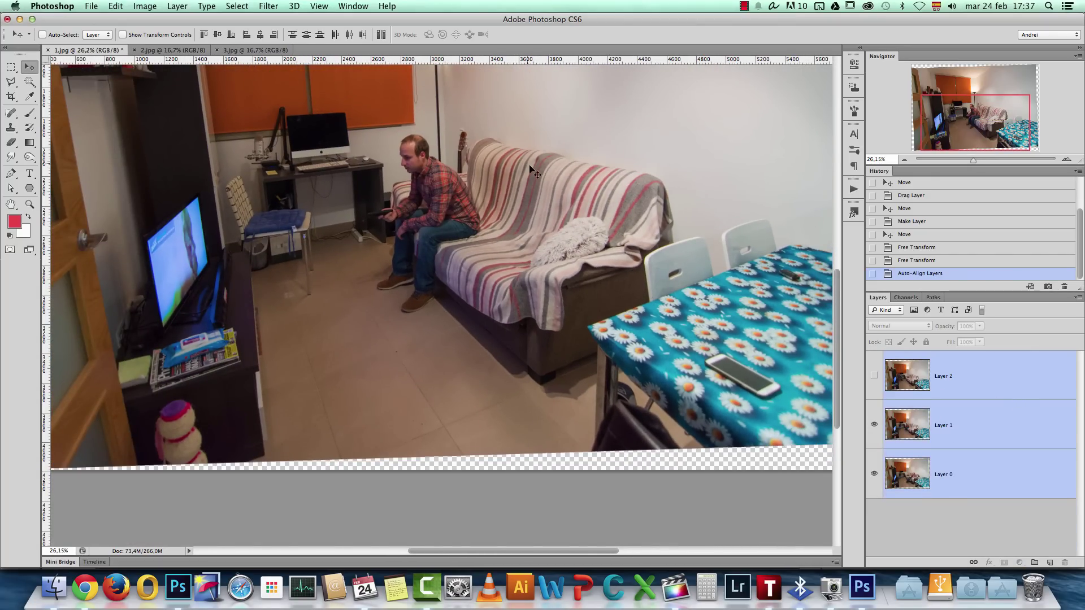
pyautogui.scroll(2, 956, 226)
pyautogui.click(932, 236)
pyautogui.click(874, 473)
pyautogui.click(874, 376)
pyautogui.click(874, 474)
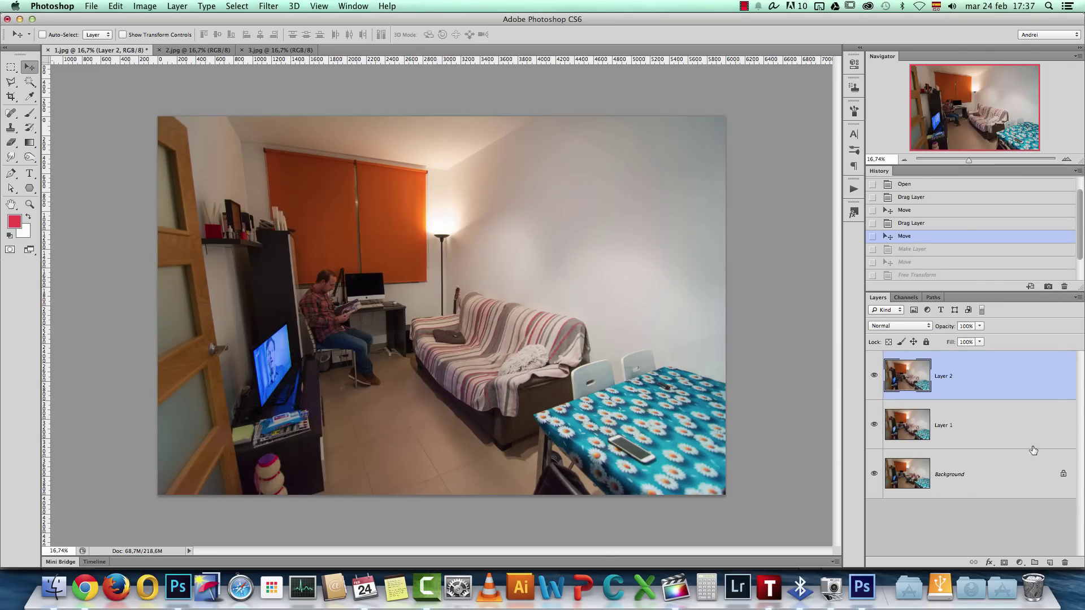
pyautogui.keyDown('alt'); pyautogui.doubleClick(1020, 472); pyautogui.keyUp('alt')
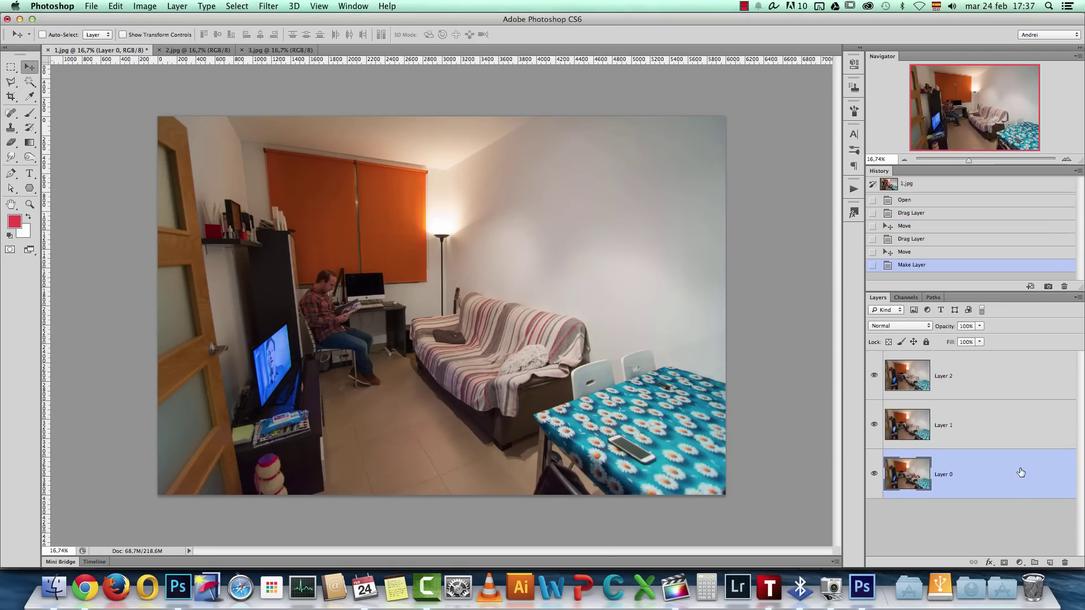
pyautogui.click(1043, 363)
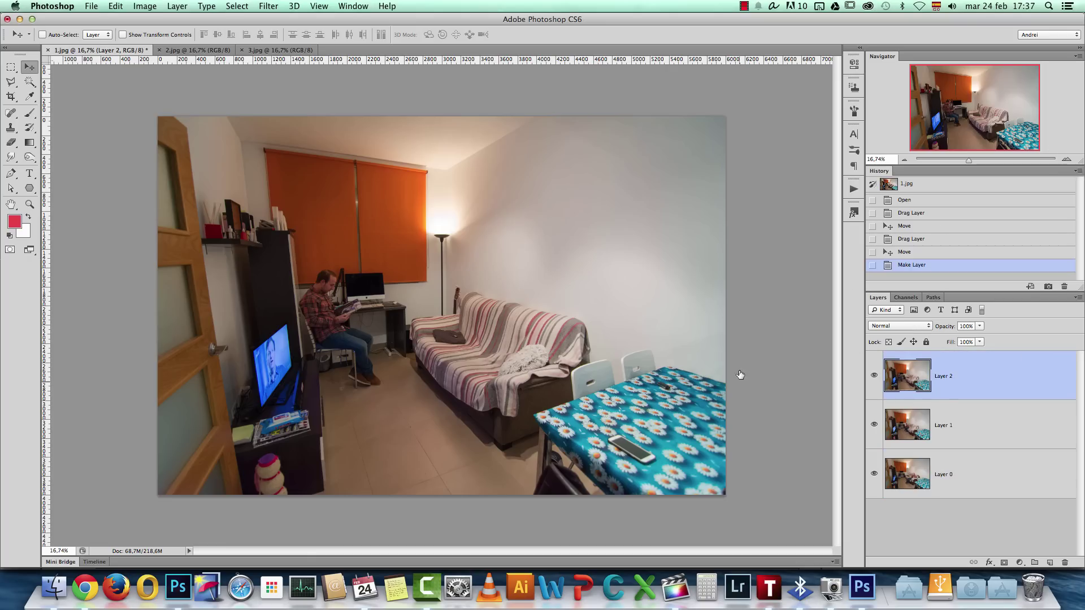
# Step: Compare Layer 2 with the photo beneath it by toggling its visibility, viewing the room in full and at 25%
pyautogui.click(871, 379)
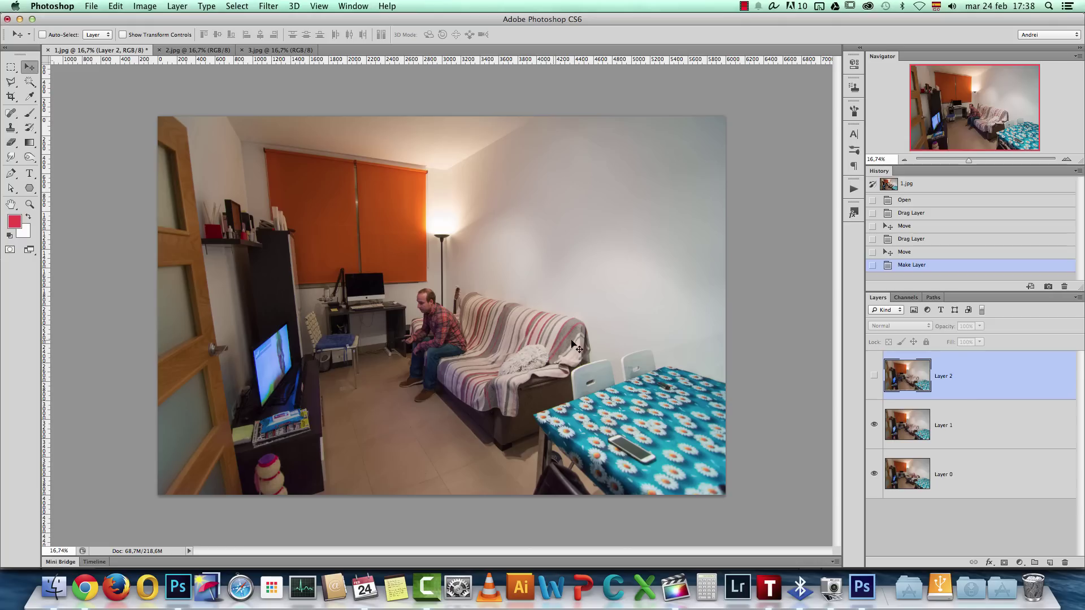
pyautogui.click(873, 376)
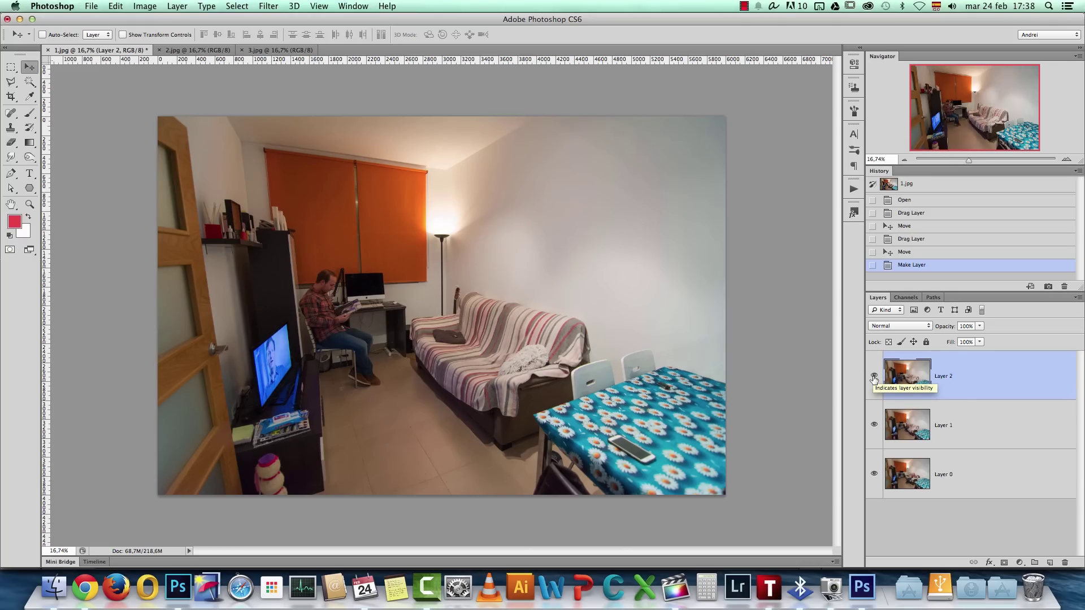
pyautogui.click(1067, 158)
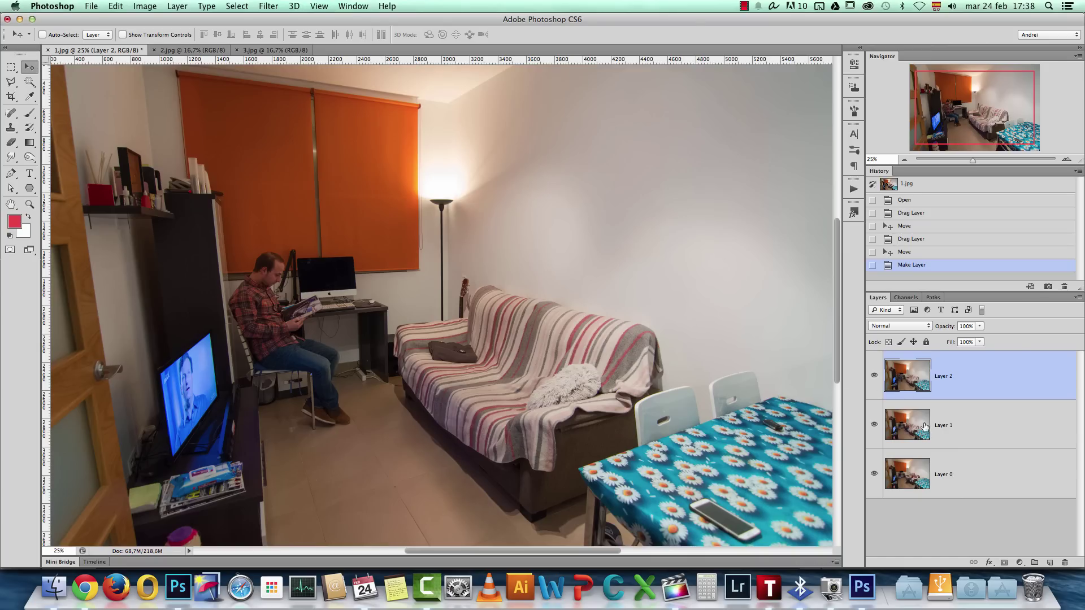
pyautogui.click(875, 379)
pyautogui.click(875, 383)
pyautogui.scroll(-1, 536, 265)
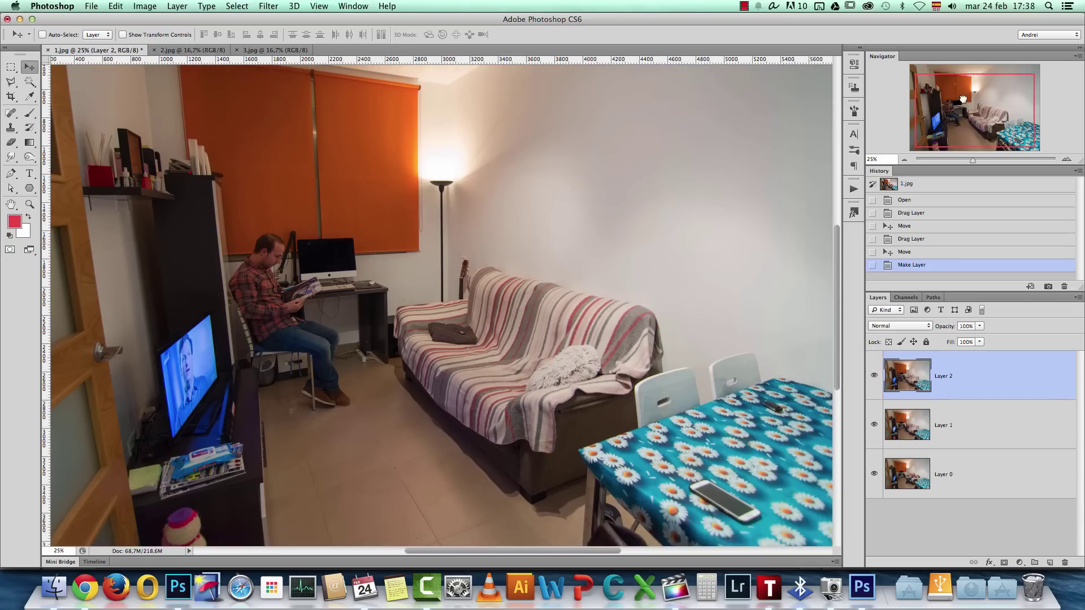
pyautogui.scroll(3, 565, 169)
pyautogui.click(905, 160)
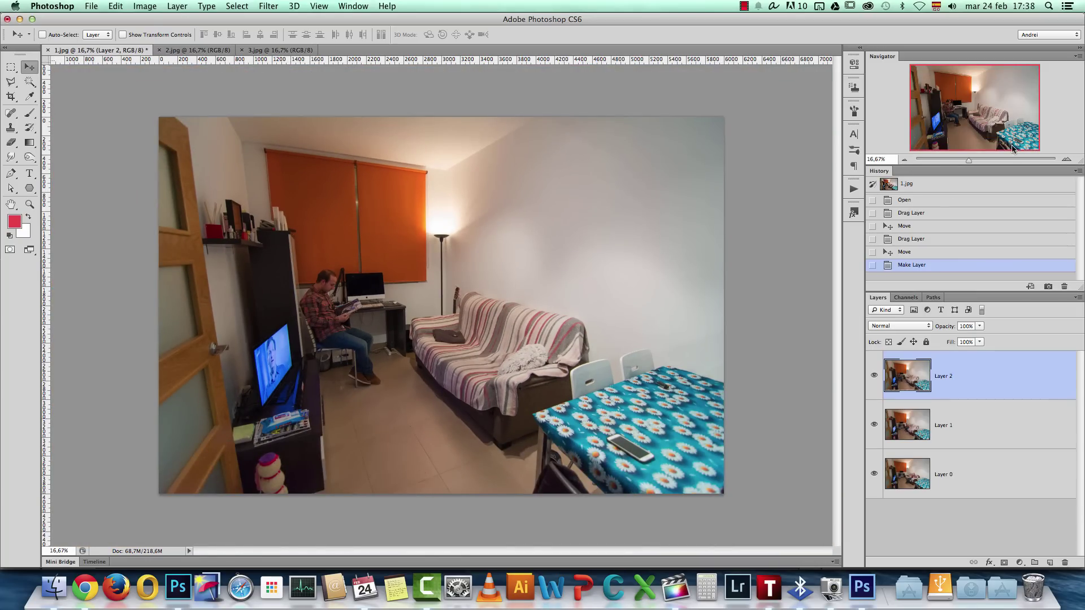
pyautogui.click(1066, 160)
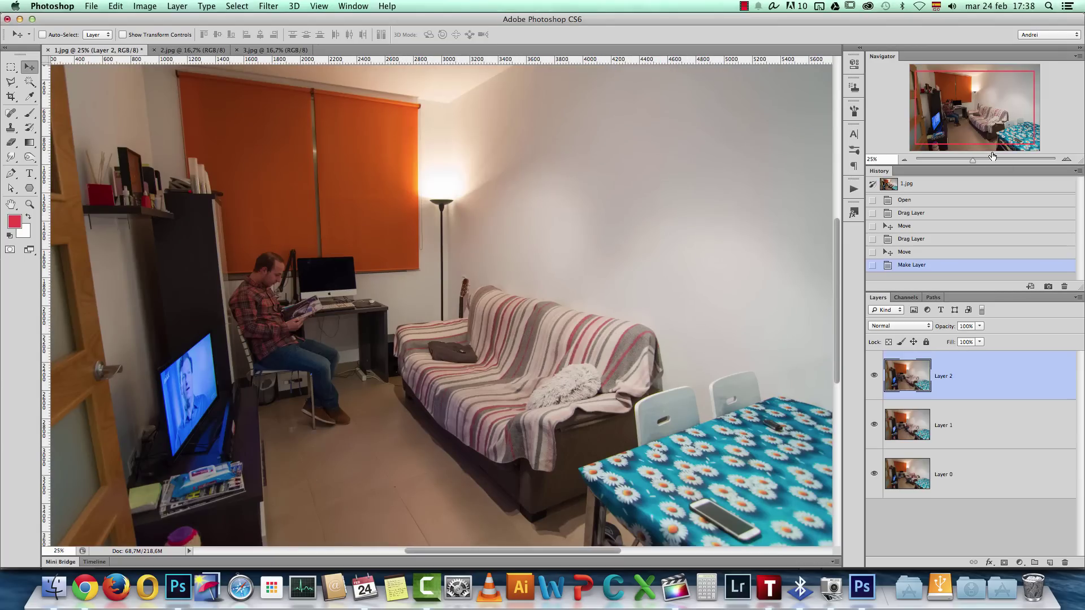
pyautogui.click(904, 160)
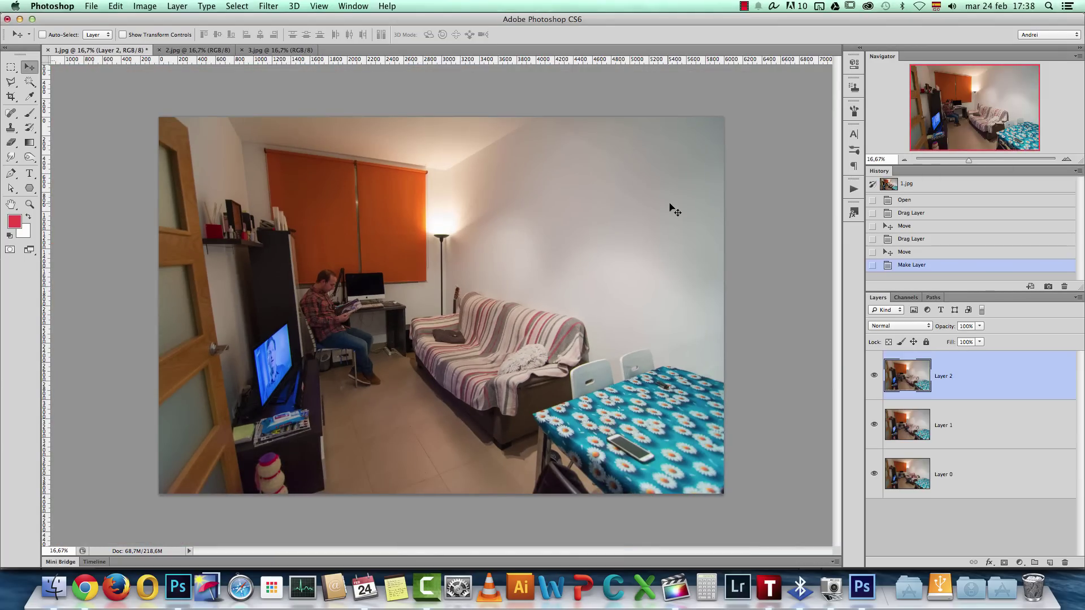
# Step: Toggle Layer 2 at 25% zoom to compare the man's position at the desk with his position on the sofa
pyautogui.click(1065, 157)
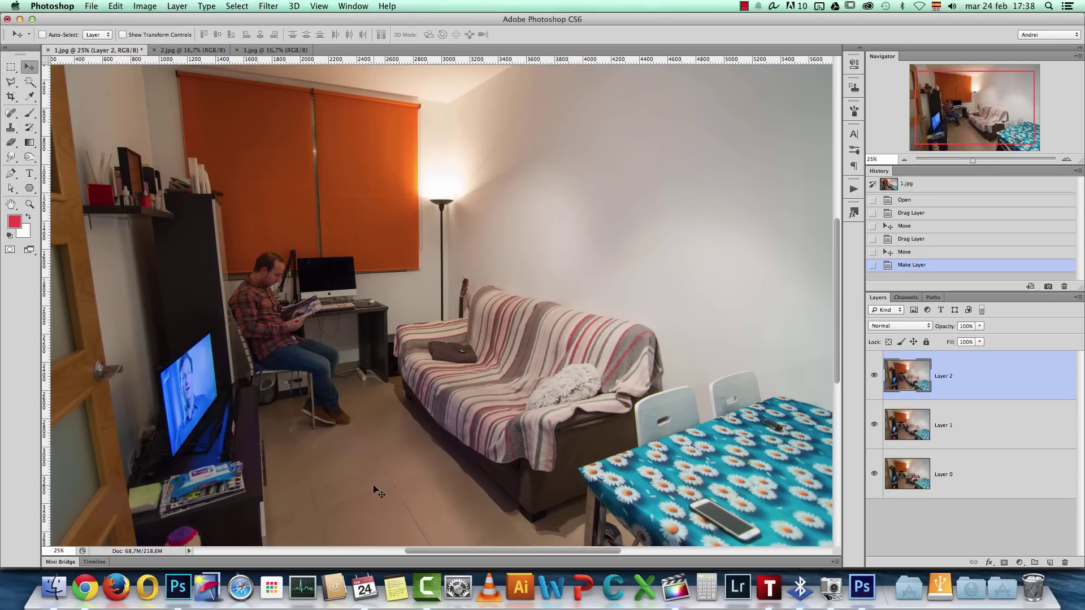
pyautogui.click(874, 377)
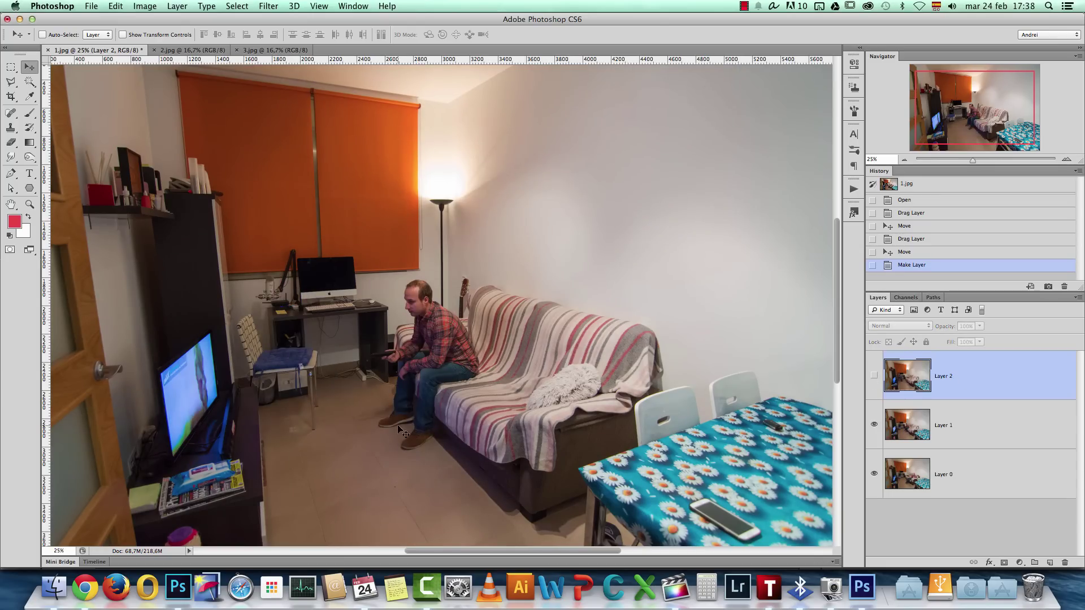
pyautogui.click(873, 376)
pyautogui.click(874, 376)
pyautogui.click(873, 387)
pyautogui.click(873, 386)
pyautogui.click(873, 387)
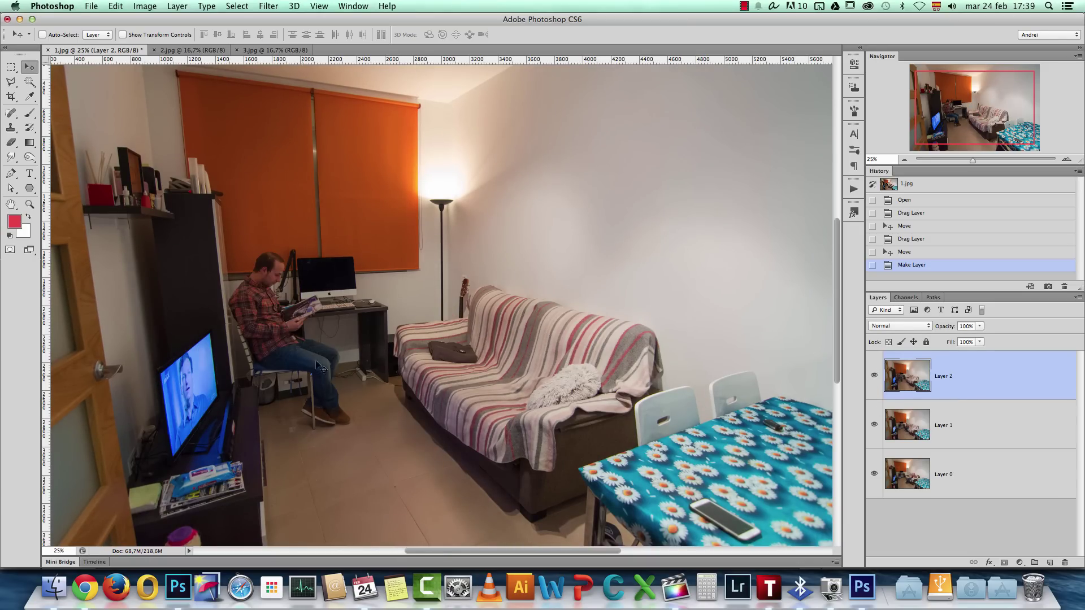
# Step: Move Layer 0 above Layer 1 in the layer stack and compare it with Layer 2
pyautogui.click(875, 377)
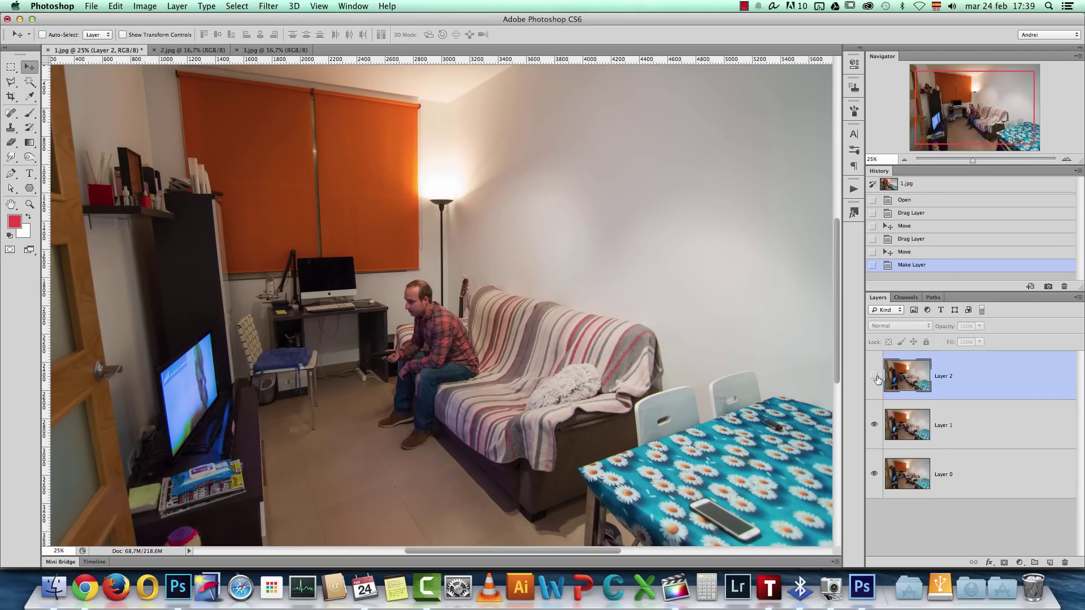
pyautogui.moveTo(982, 472); pyautogui.dragTo(971, 418)
pyautogui.click(875, 376)
pyautogui.click(874, 376)
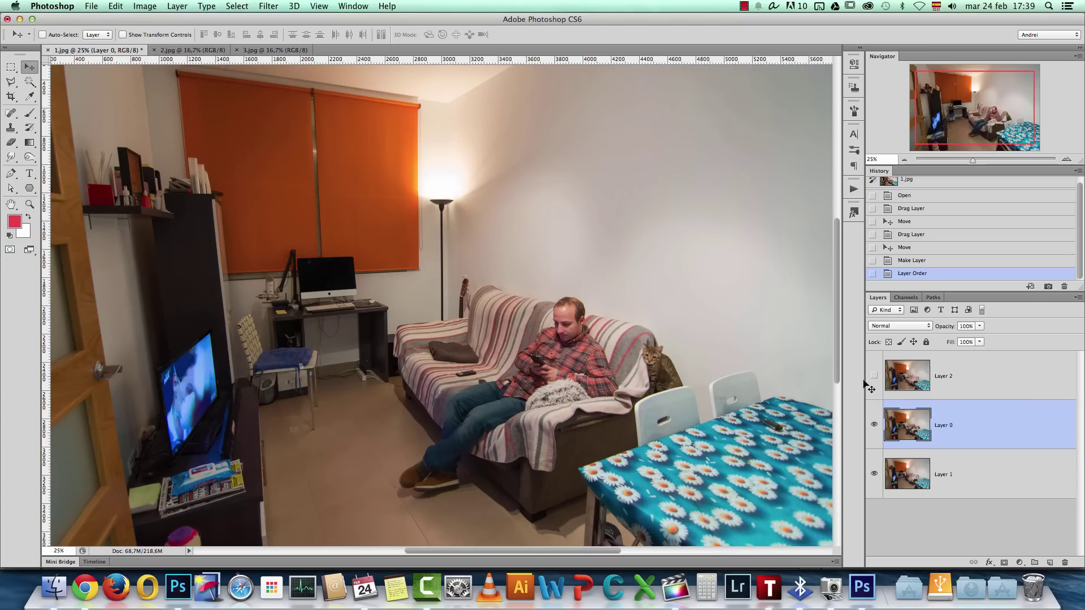
pyautogui.click(874, 375)
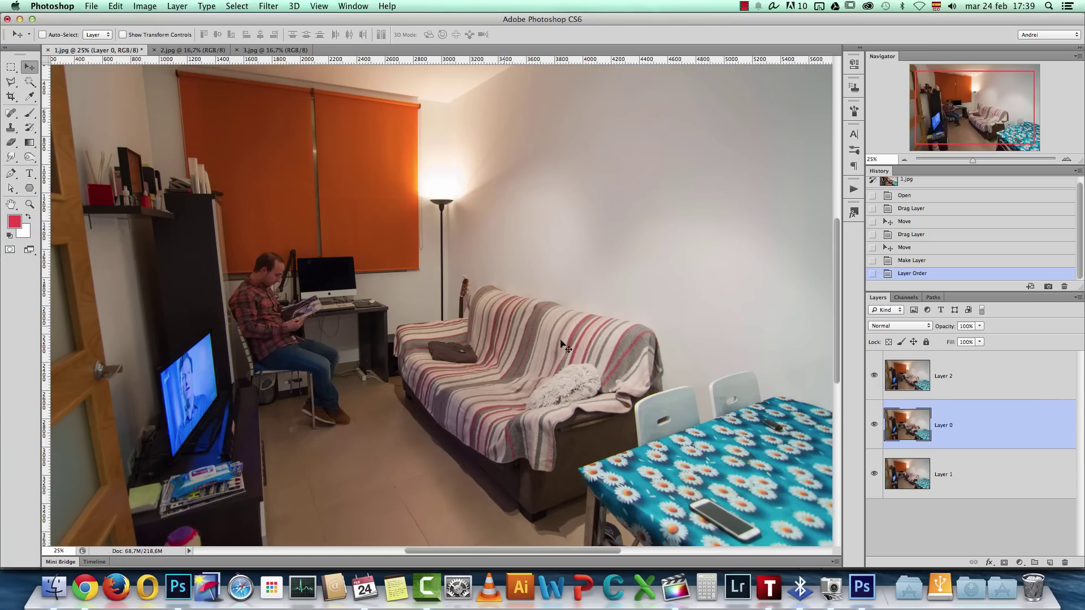
# Step: Add a mask to Layer 2 and draw a short white-to-black linear gradient between the desk and the sofa, masking out the photo's right part
pyautogui.click(1002, 383)
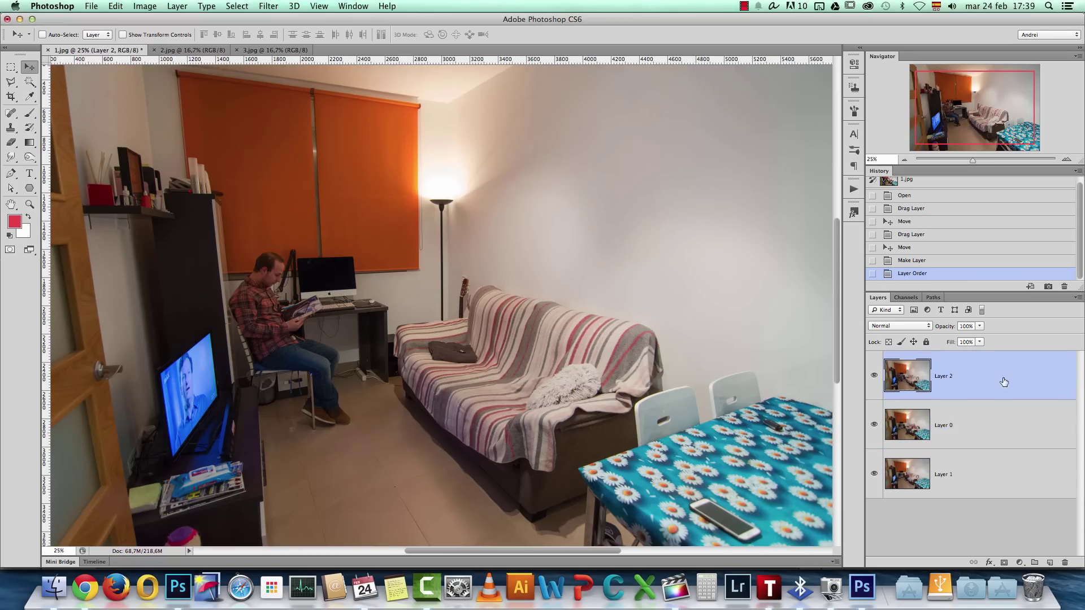
pyautogui.click(1004, 562)
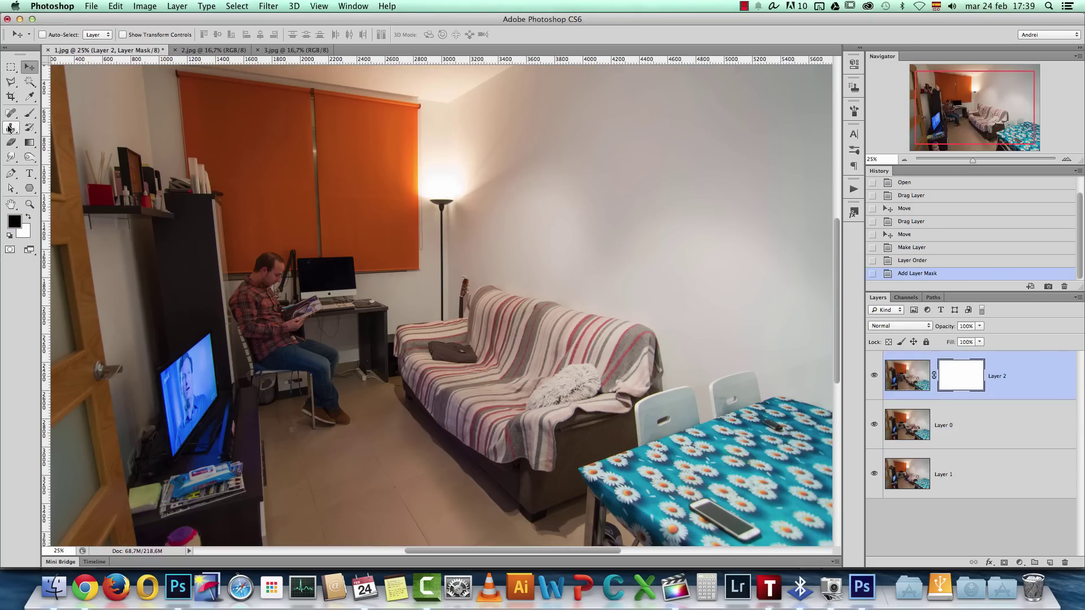
pyautogui.click(33, 143)
pyautogui.click(59, 34)
pyautogui.click(642, 111)
pyautogui.click(902, 93)
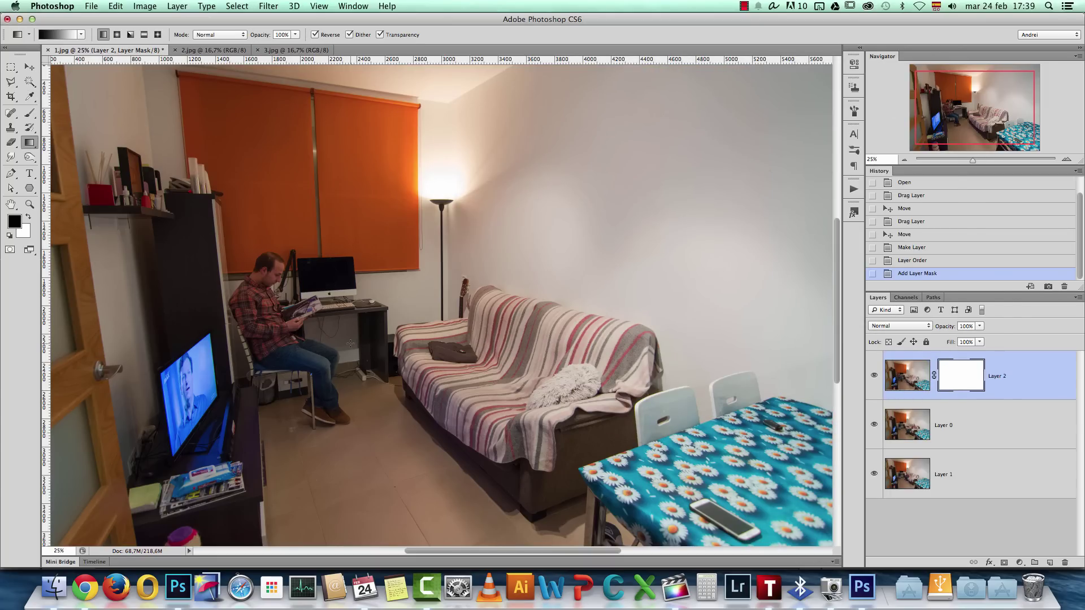
pyautogui.moveTo(388, 337); pyautogui.dragTo(388, 336)
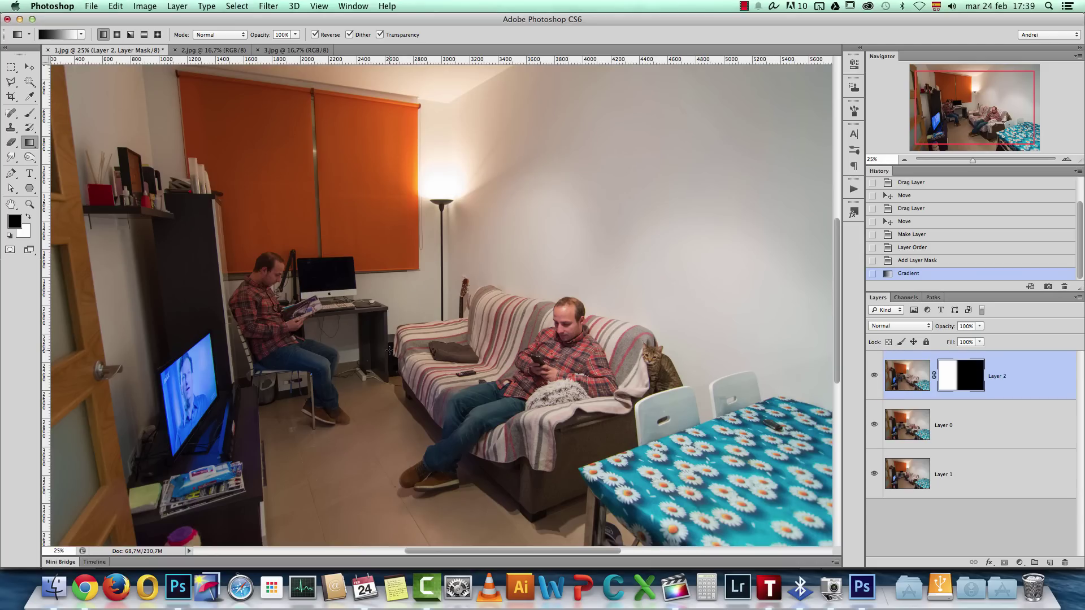
# Step: Examine Layer 2's mask on its own, and isolate Layer 0 and the masked Layer 2 to see what each contributes
pyautogui.keyDown('alt'); pyautogui.click(955, 377); pyautogui.keyUp('alt')
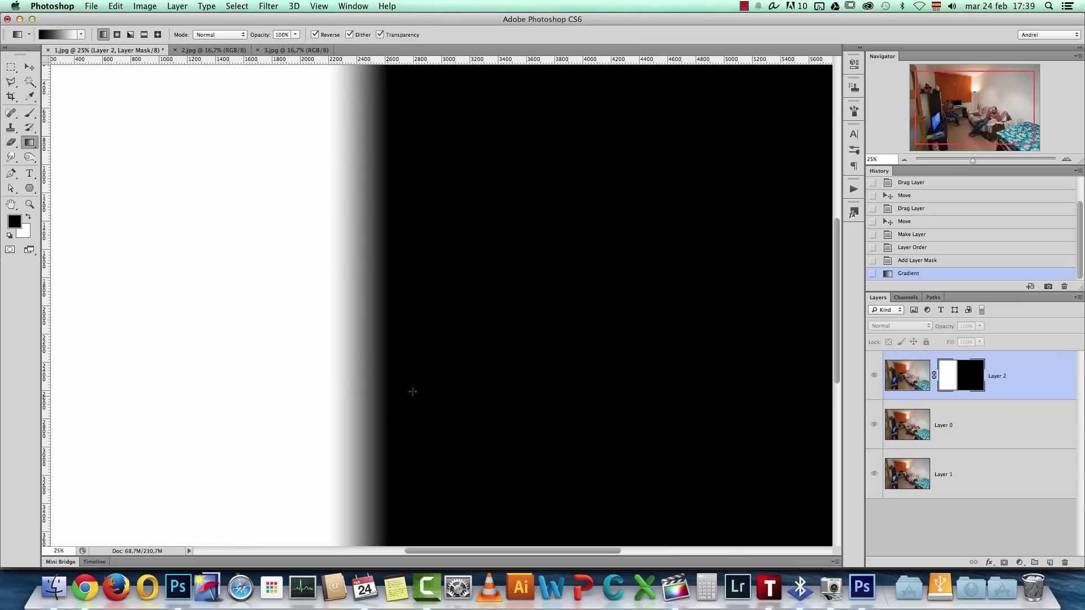
pyautogui.scroll(-3, 572, 370)
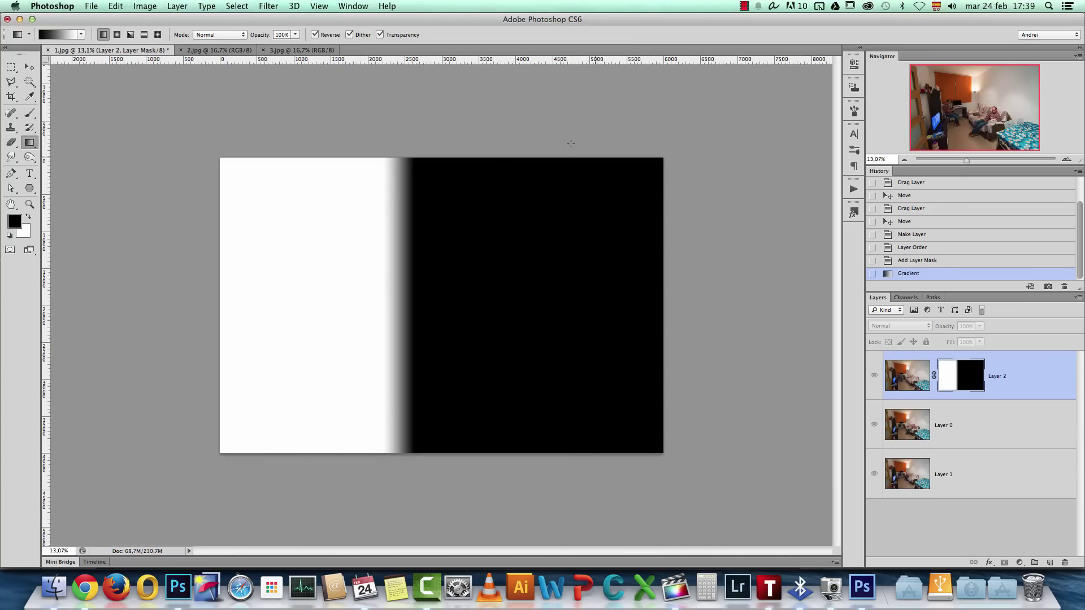
pyautogui.press('super+2')
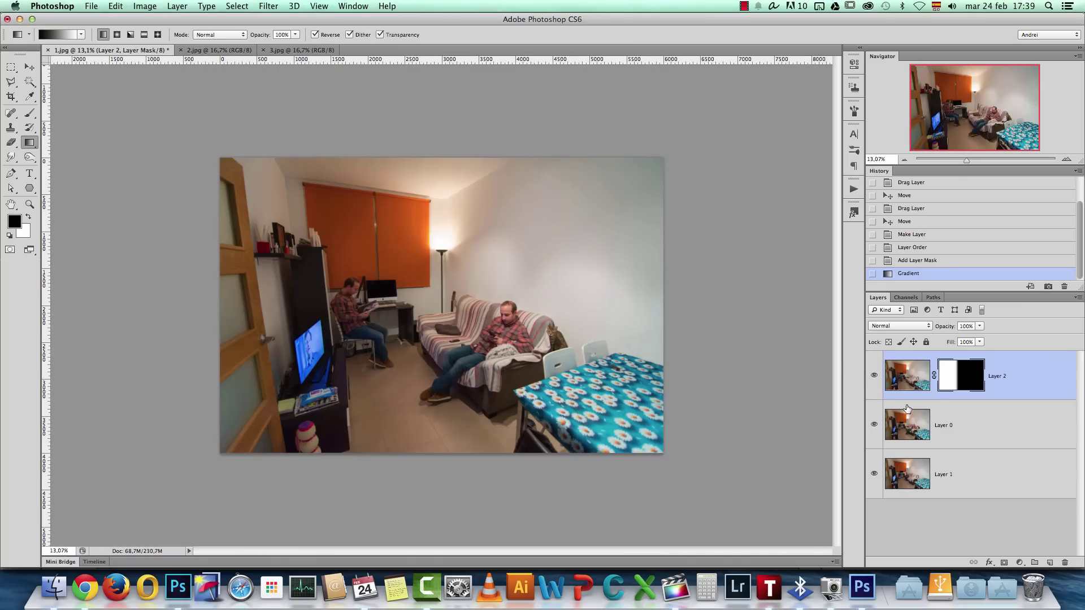
pyautogui.keyDown('alt'); pyautogui.click(874, 424); pyautogui.keyUp('alt')
pyautogui.keyDown('alt'); pyautogui.click(874, 424); pyautogui.keyUp('alt')
pyautogui.keyDown('alt'); pyautogui.click(874, 424); pyautogui.keyUp('alt')
pyautogui.keyDown('alt'); pyautogui.click(874, 425); pyautogui.keyUp('alt')
pyautogui.keyDown('alt'); pyautogui.click(874, 376); pyautogui.keyUp('alt')
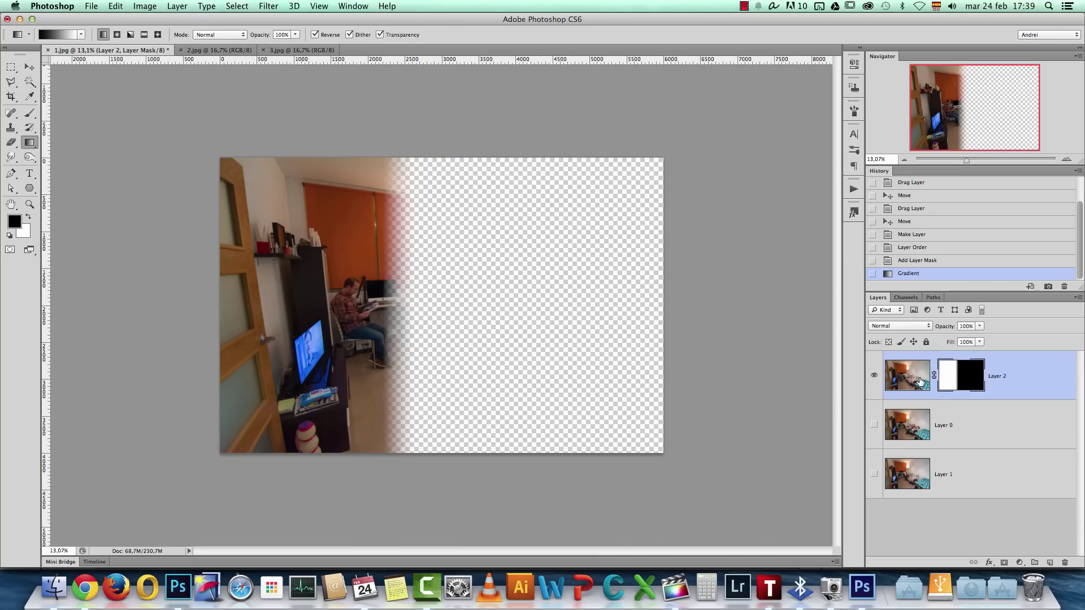
# Step: Toggle Layer 2's mask off and on to compare, and select and show Layer 0 beneath the masked layer
pyautogui.keyDown('shift'); pyautogui.click(963, 382); pyautogui.keyUp('shift')
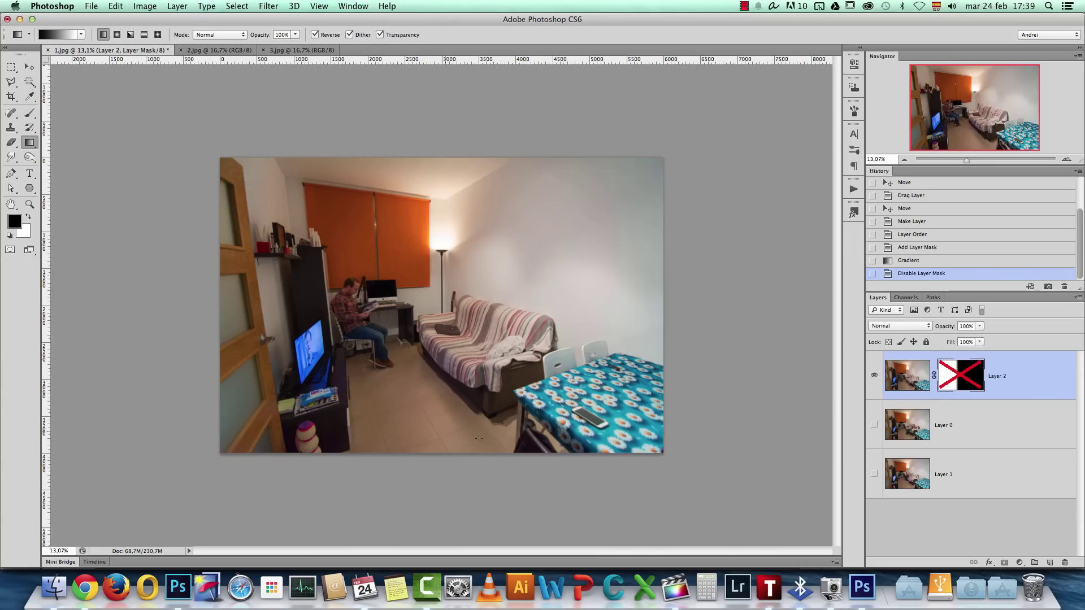
pyautogui.keyDown('shift'); pyautogui.click(961, 384); pyautogui.keyUp('shift')
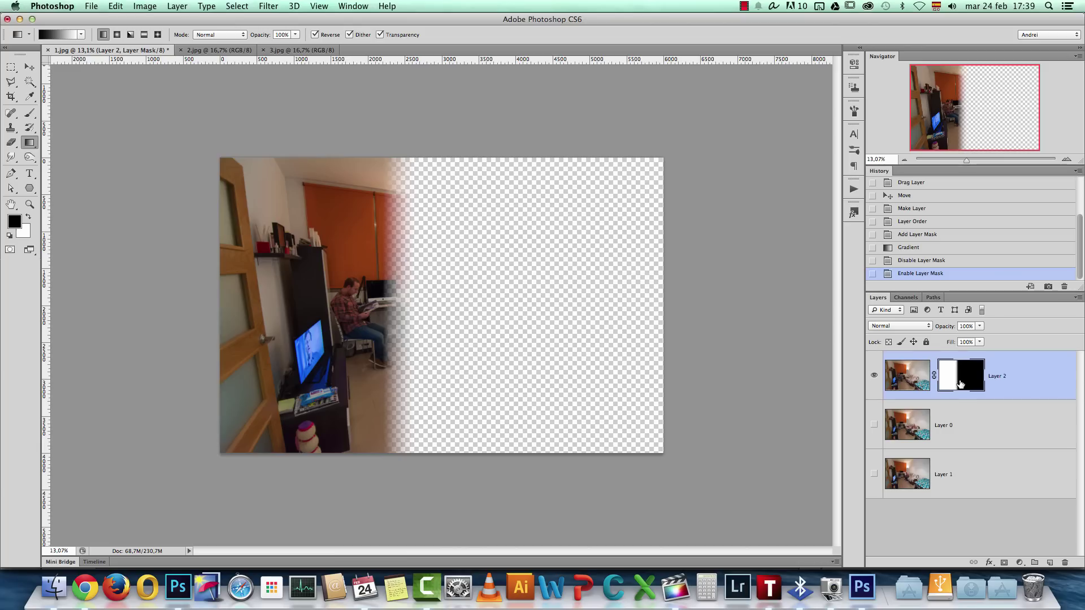
pyautogui.click(874, 424)
pyautogui.click(931, 427)
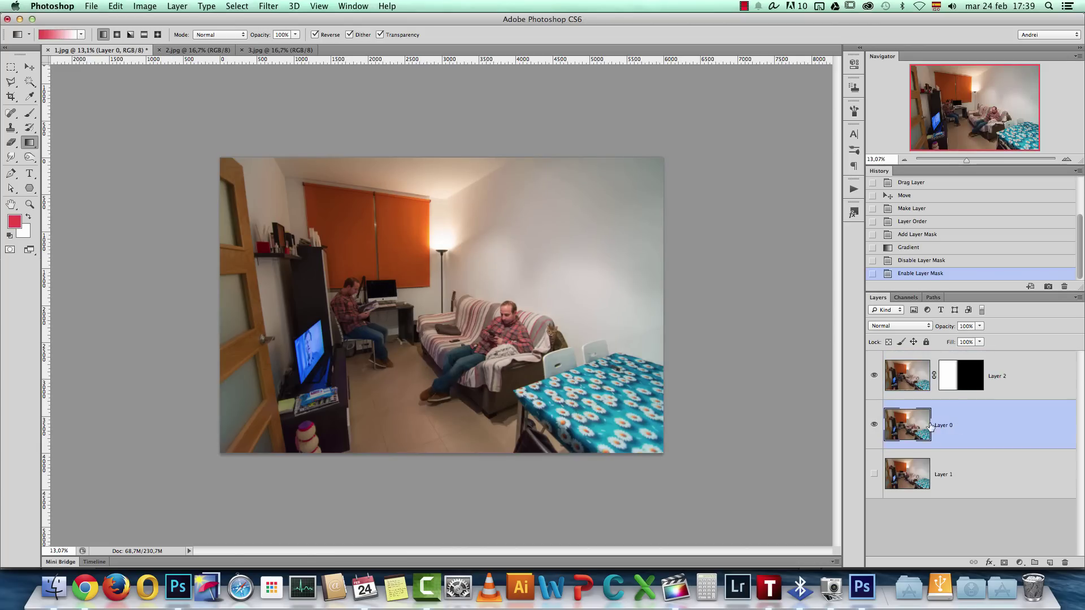
pyautogui.click(874, 375)
pyautogui.click(874, 376)
# Step: Target Layer 2's mask near the desk man's shoes at 100% zoom and set up a soft brush with 0% hardness and 200 px size
pyautogui.press('super+1')
pyautogui.moveTo(520, 460); pyautogui.dragTo(729, 123)
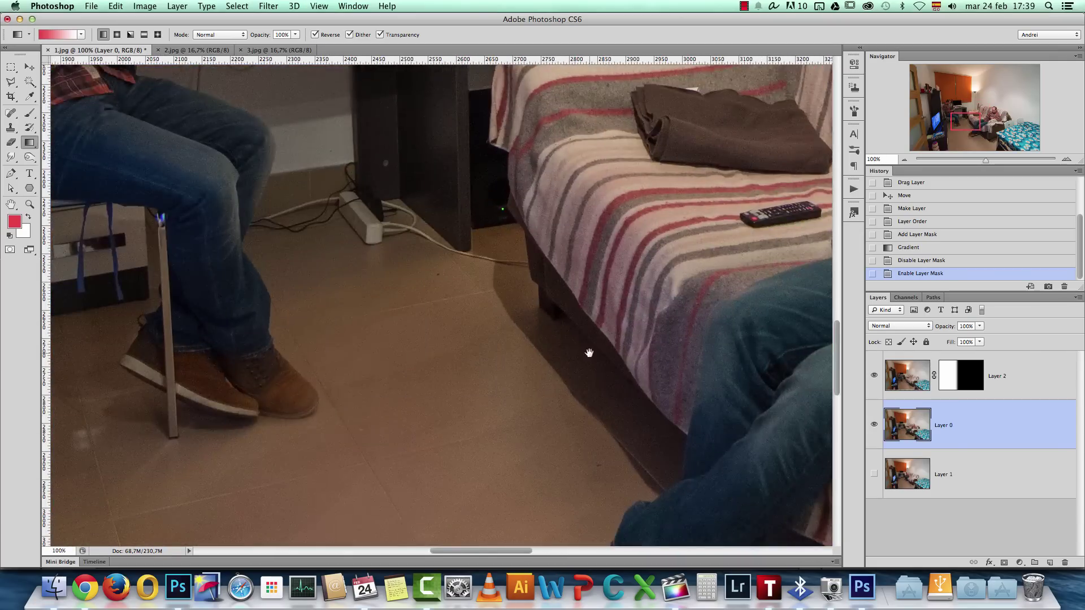
pyautogui.moveTo(588, 351); pyautogui.dragTo(615, 160)
pyautogui.click(965, 377)
pyautogui.press('b')
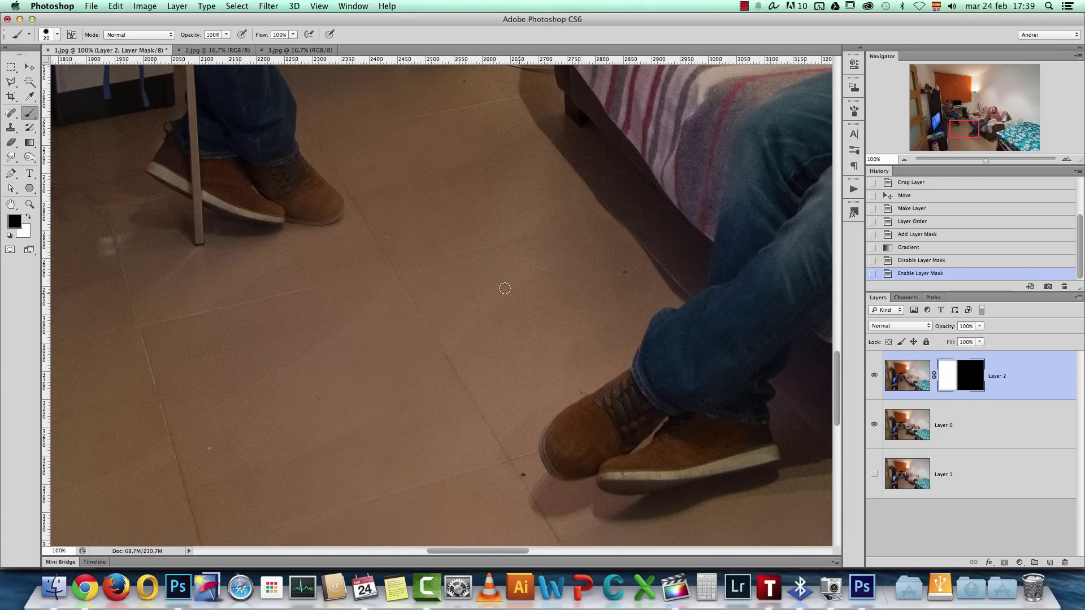
pyautogui.press(']')
pyautogui.press(']')
pyautogui.rightClick(429, 199)
pyautogui.moveTo(468, 250); pyautogui.dragTo(447, 251)
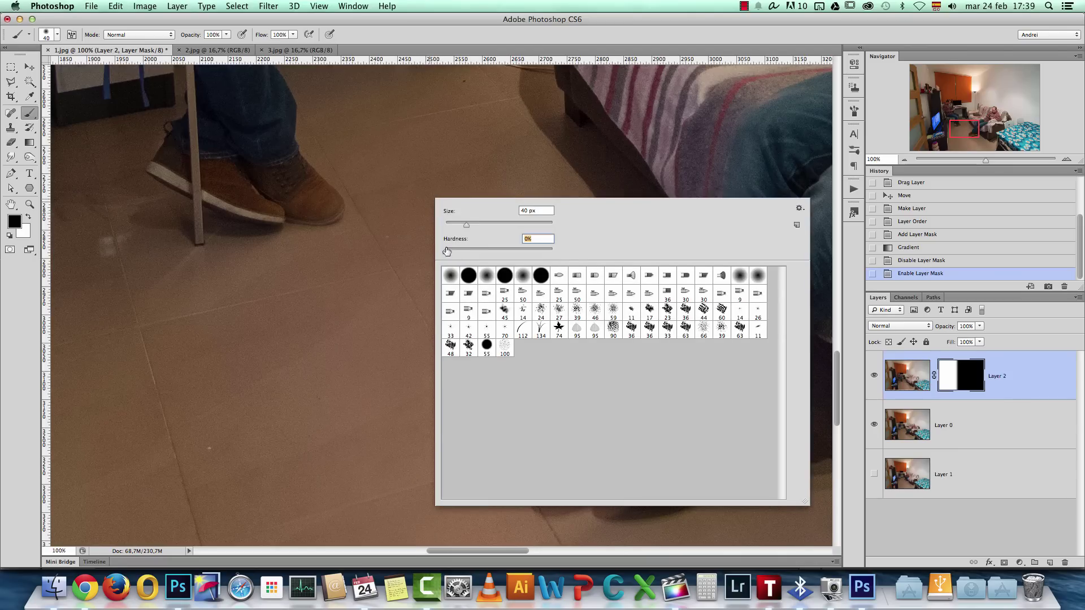
pyautogui.press('Return')
pyautogui.press(']')
pyautogui.press(']')
pyautogui.press(']')
pyautogui.press(']')
pyautogui.press(']')
pyautogui.press(']')
pyautogui.press(']')
pyautogui.press(']')
pyautogui.press(']')
pyautogui.press(']')
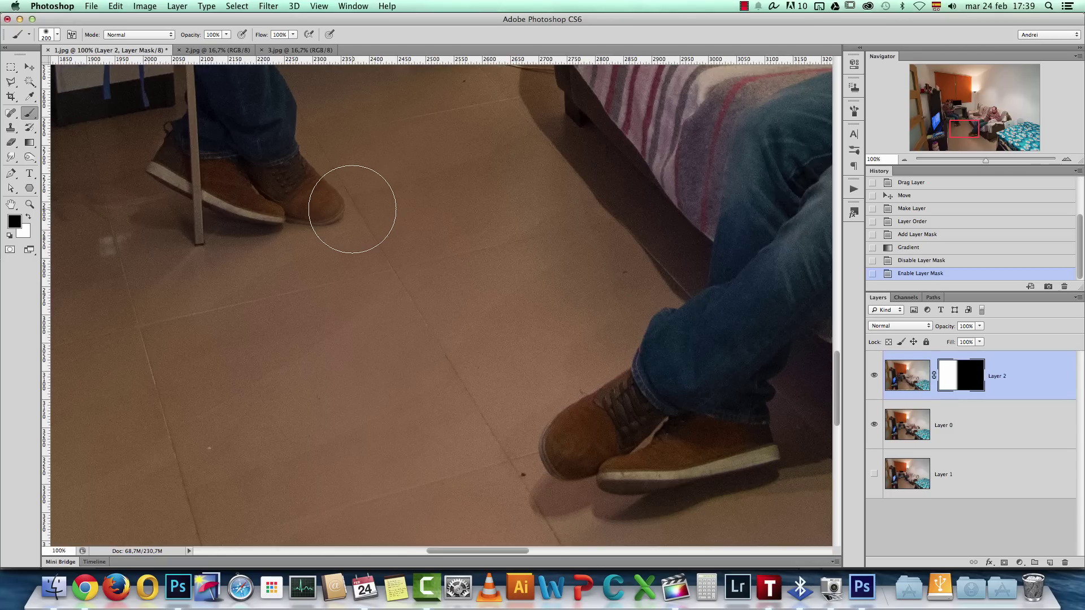
# Step: Paint white on Layer 2's mask around the shoes of the man at the desk to restore them fully
pyautogui.press('x')
pyautogui.click(336, 202)
pyautogui.click(324, 210)
pyautogui.click(310, 225)
pyautogui.click(257, 220)
pyautogui.click(294, 216)
pyautogui.click(339, 213)
pyautogui.click(330, 209)
pyautogui.click(322, 206)
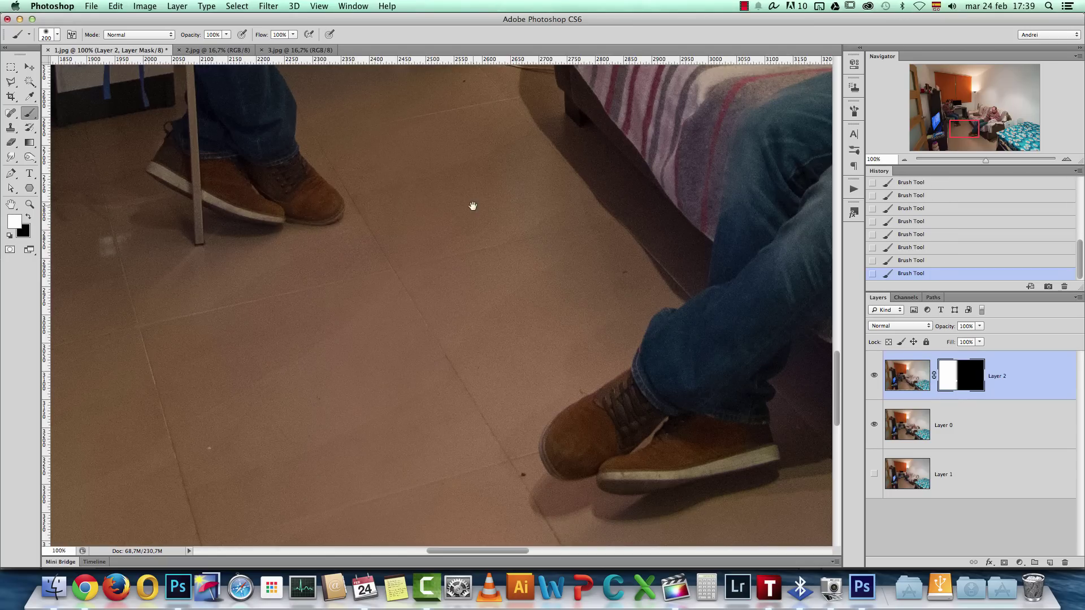
# Step: Examine the blend between the man at the desk and the man on the sofa across the whole composite
pyautogui.moveTo(473, 205); pyautogui.dragTo(454, 431)
pyautogui.scroll(-6, 453, 431)
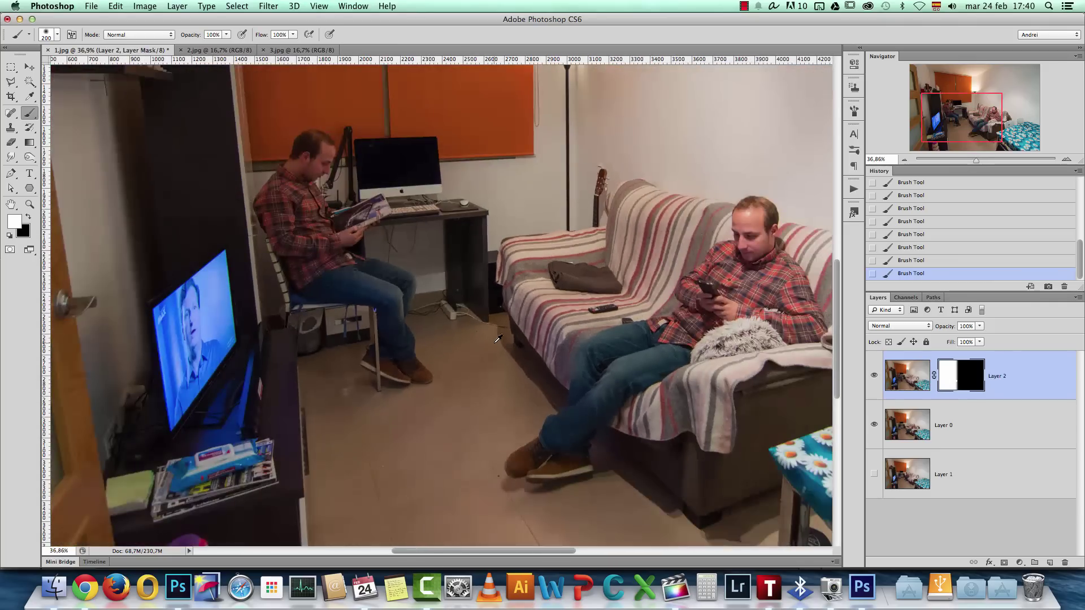
pyautogui.scroll(-3, 504, 331)
pyautogui.hscroll(3, 504, 332)
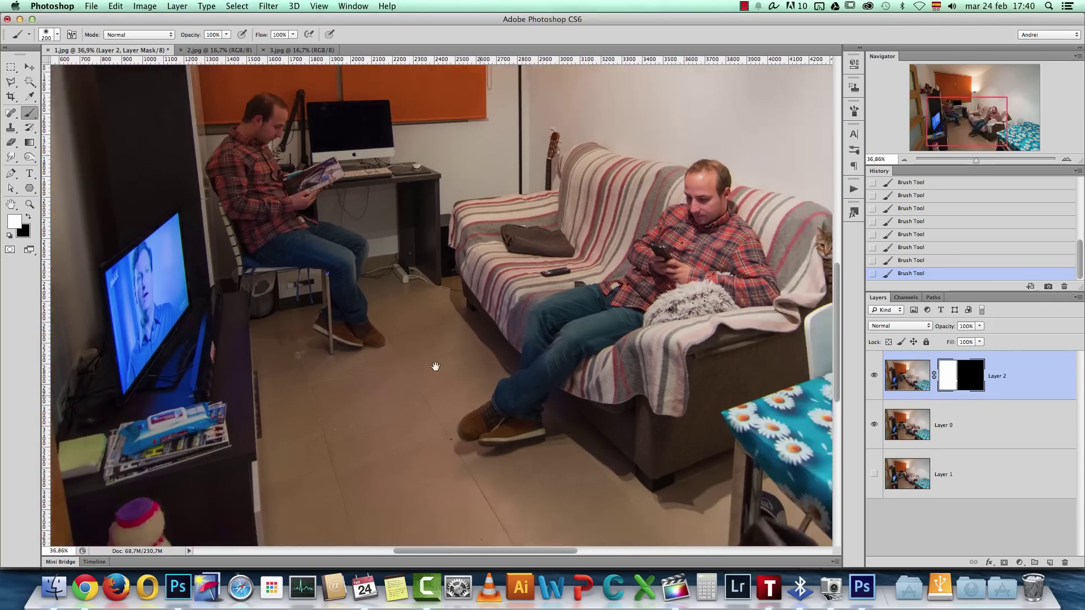
pyautogui.scroll(5, 526, 424)
pyautogui.hscroll(2, 526, 424)
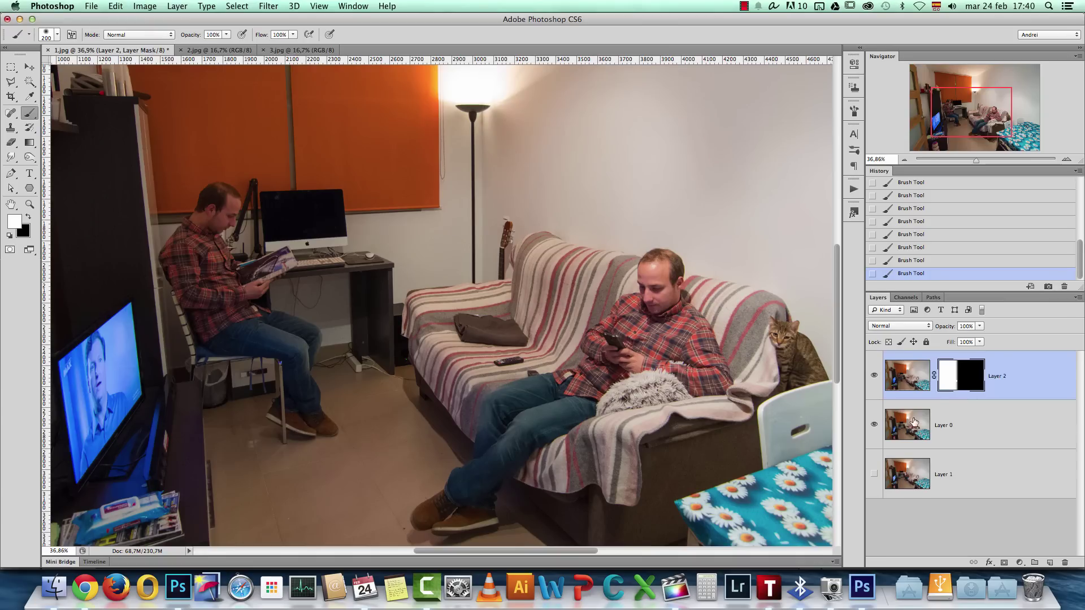
pyautogui.scroll(-2, 833, 373)
pyautogui.hscroll(2, 833, 373)
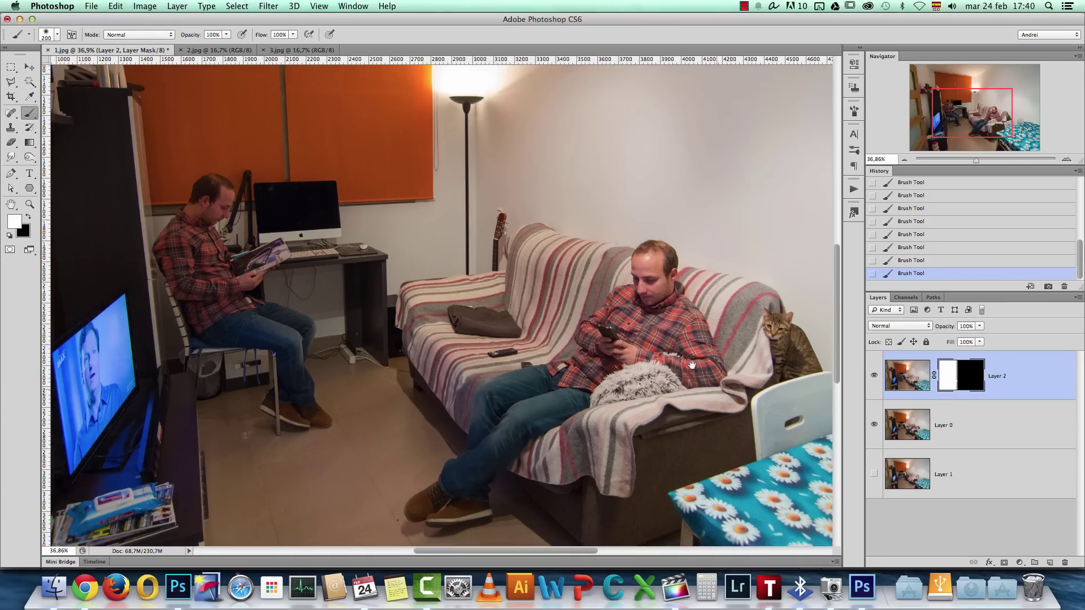
# Step: Hide Layer 2, select Layer 0 and make Layer 1 visible beneath it
pyautogui.click(874, 376)
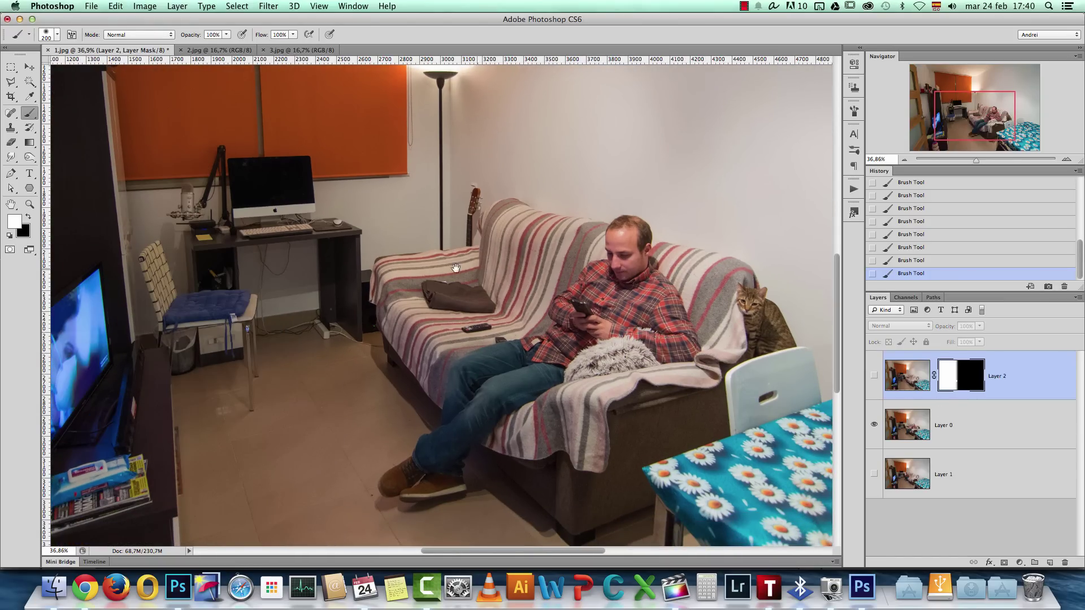
pyautogui.moveTo(555, 304); pyautogui.dragTo(490, 234)
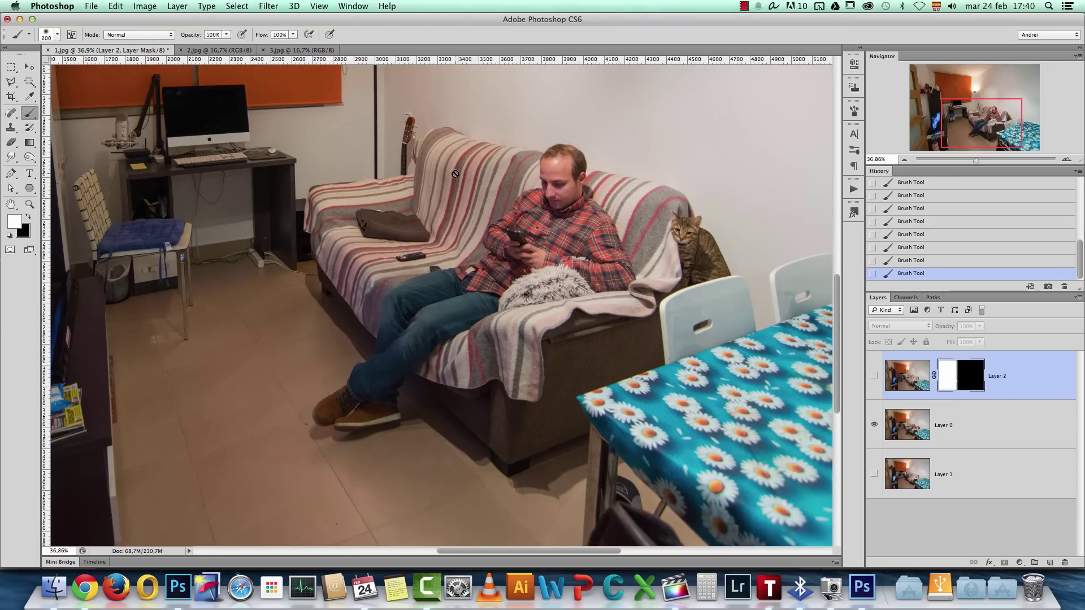
pyautogui.moveTo(584, 209); pyautogui.dragTo(632, 266)
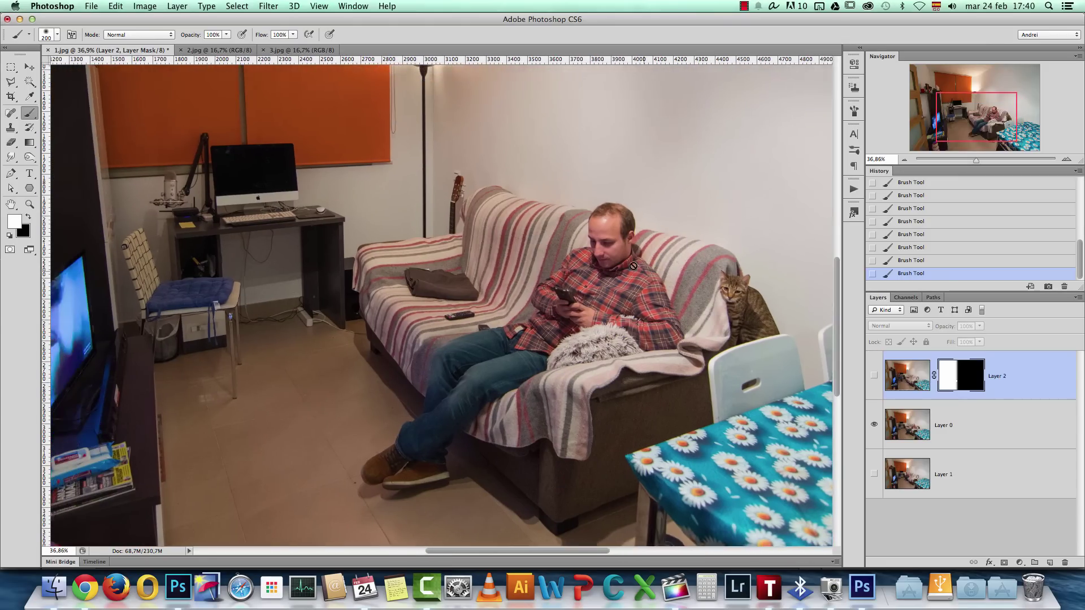
pyautogui.moveTo(680, 314); pyautogui.dragTo(644, 274)
pyautogui.click(907, 425)
pyautogui.click(874, 476)
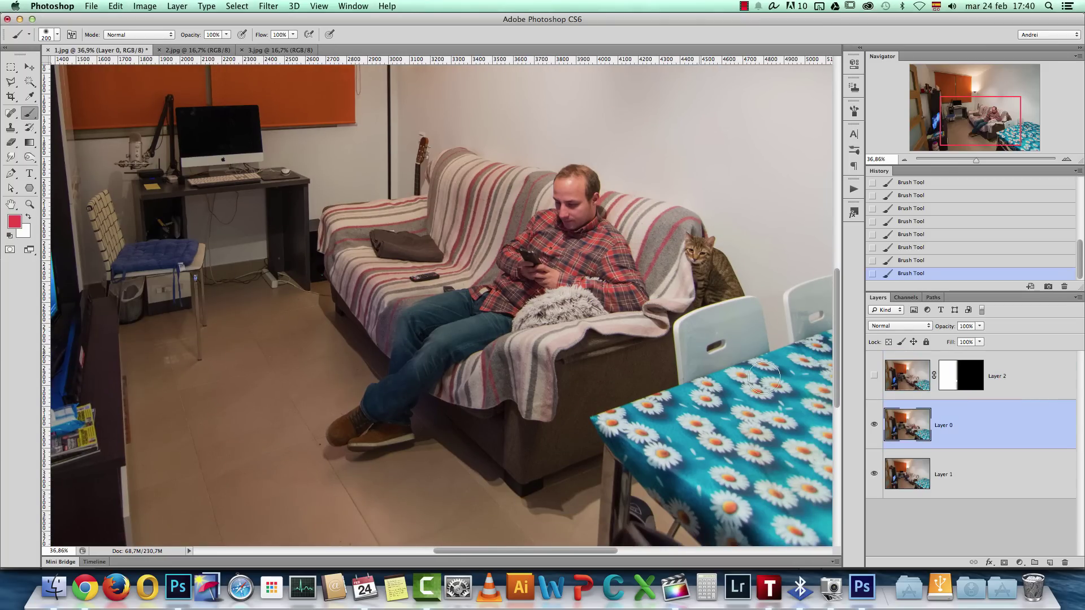
# Step: Circle the sofa's far end in red on Layer 0, toggle Layer 0 to compare it with Layer 1, and undo the red stroke
pyautogui.hscroll(2, 994, 435)
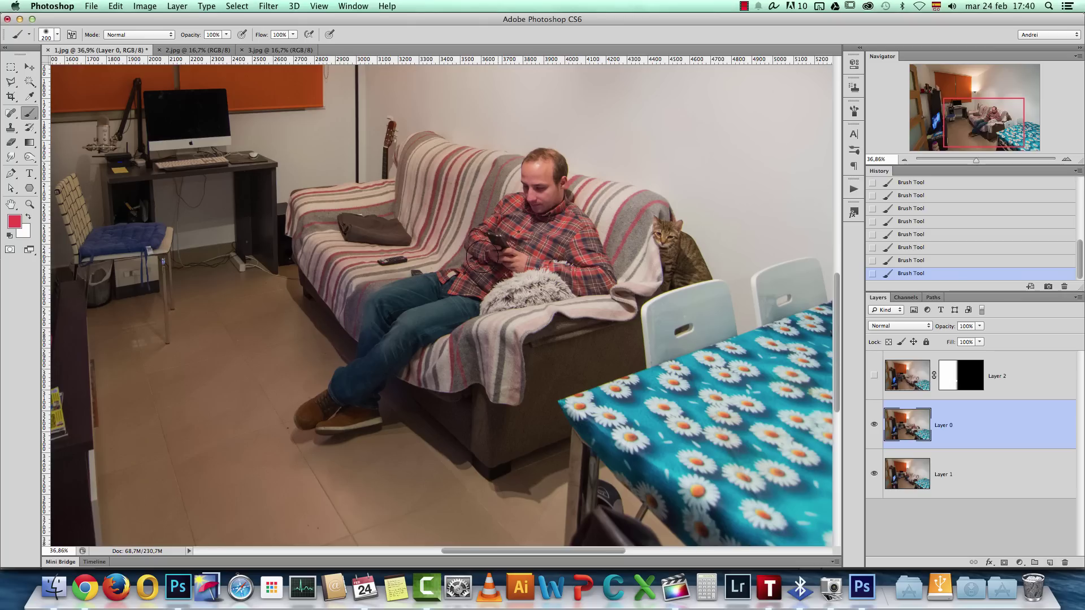
pyautogui.scroll(-2, 383, 203)
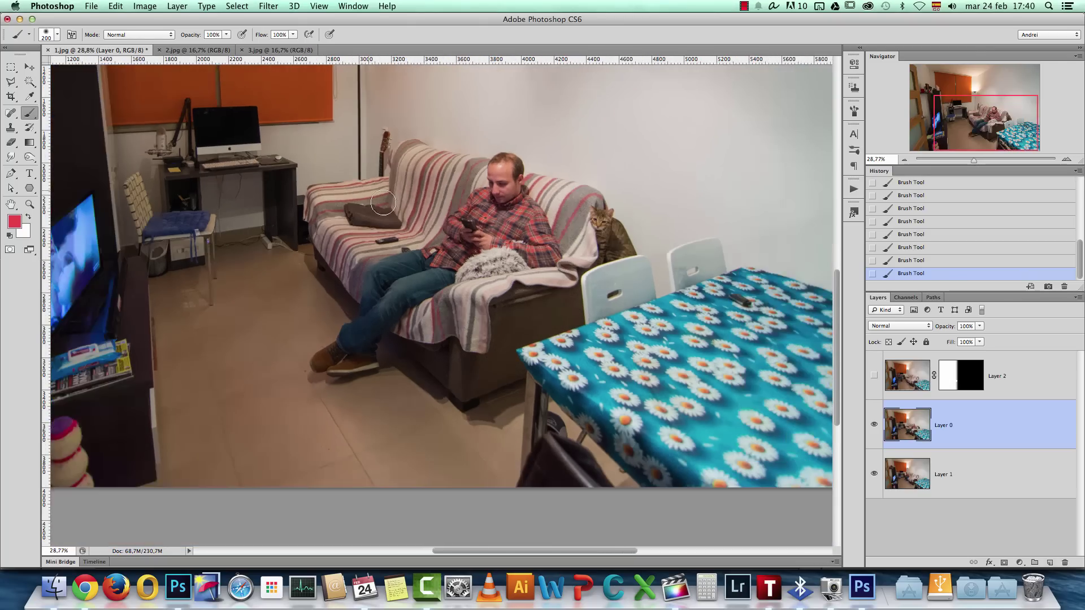
pyautogui.moveTo(333, 119)
pyautogui.mouseDown()
pyautogui.moveTo(361, 249)
pyautogui.moveTo(375, 132)
pyautogui.mouseUp()
pyautogui.click(874, 424)
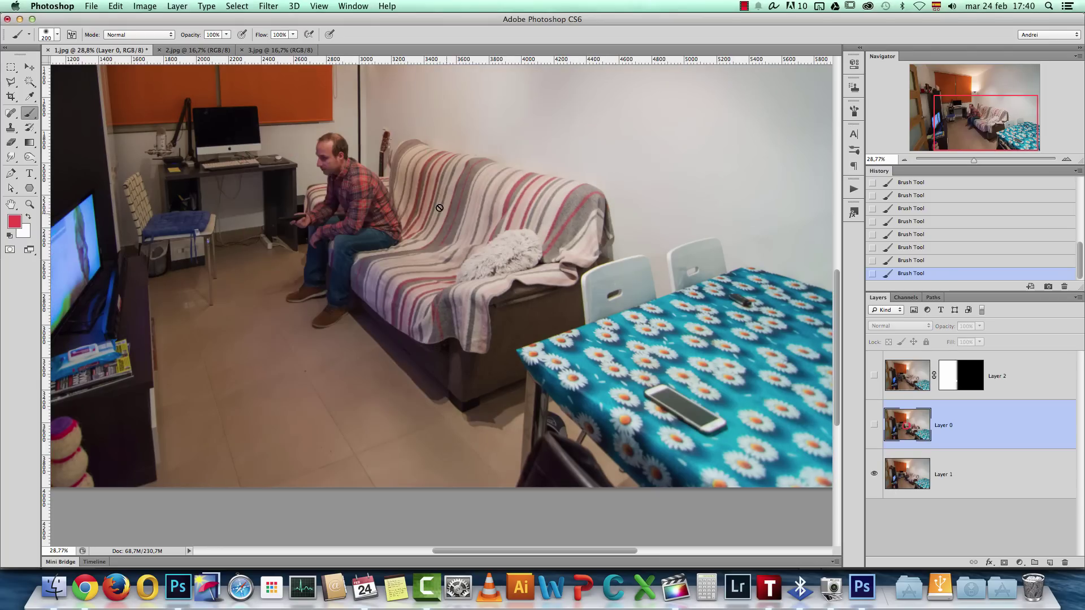
pyautogui.click(873, 428)
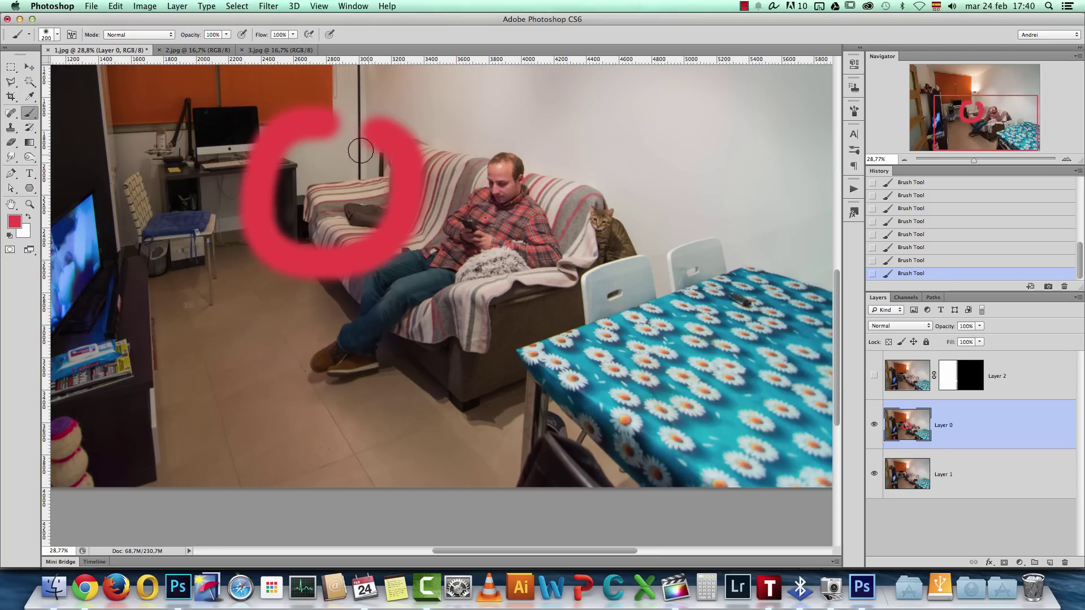
pyautogui.press('super+c')
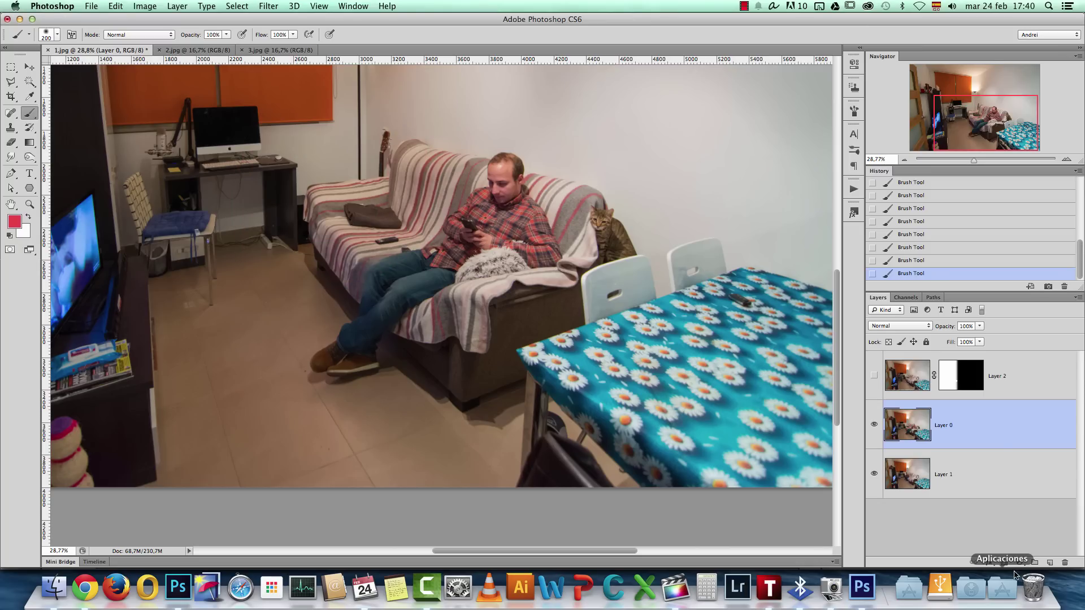
# Step: Add a layer mask to Layer 0 and make a white stroke on it near the sofa's far end with a 500 px brush
pyautogui.click(1004, 563)
pyautogui.moveTo(453, 193); pyautogui.dragTo(552, 298)
pyautogui.press(']')
pyautogui.press(']')
pyautogui.press(']')
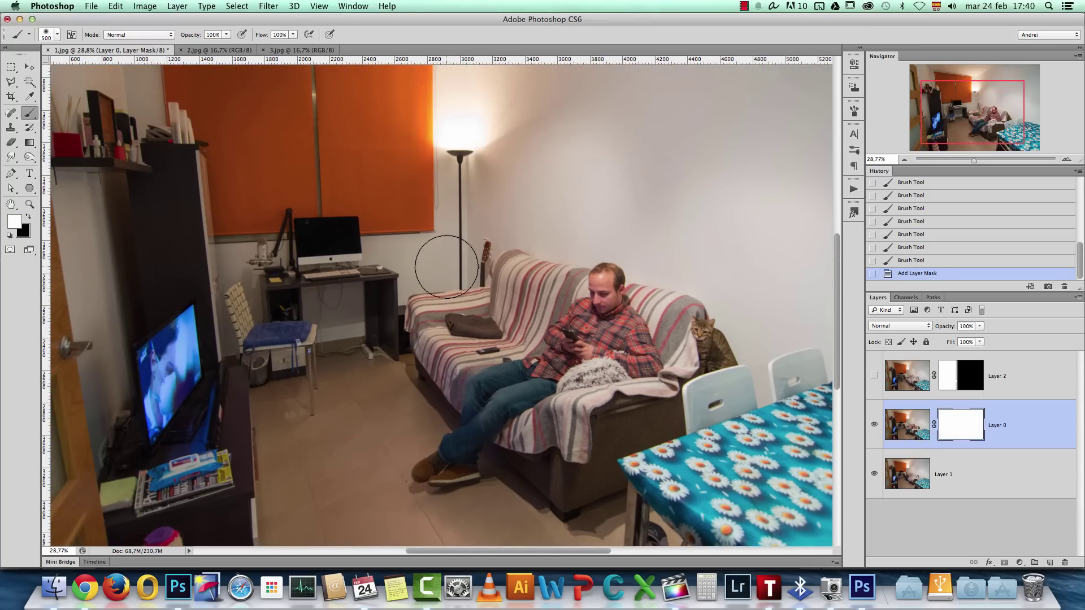
pyautogui.moveTo(452, 281)
pyautogui.mouseDown()
pyautogui.moveTo(469, 277)
pyautogui.moveTo(458, 316)
pyautogui.mouseUp()
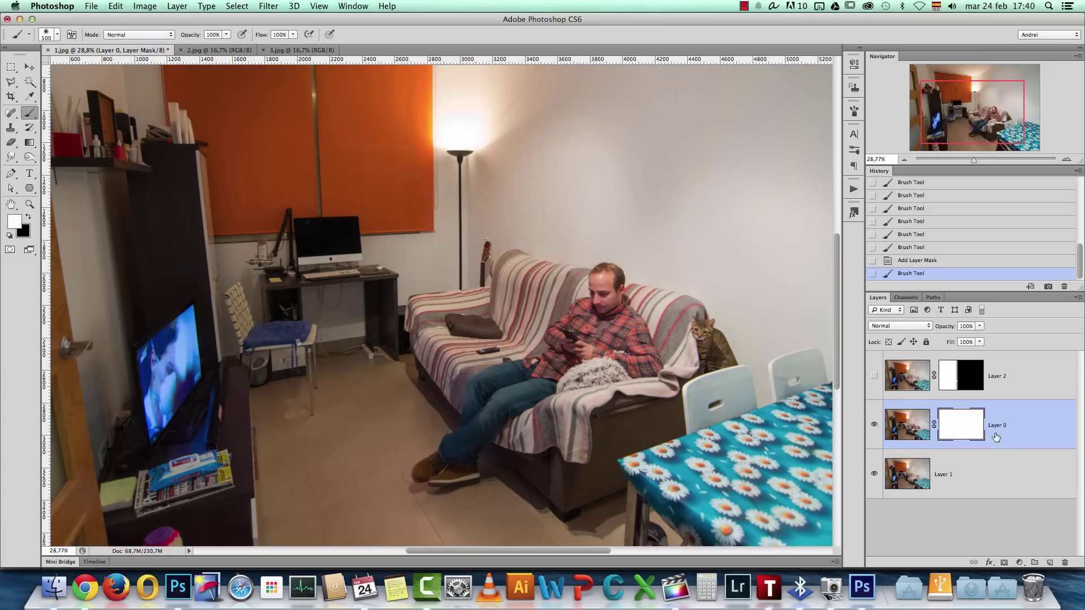
# Step: Try two short reversed linear gradients on Layer 0's mask around the sofa's far end, undoing each one
pyautogui.click(29, 142)
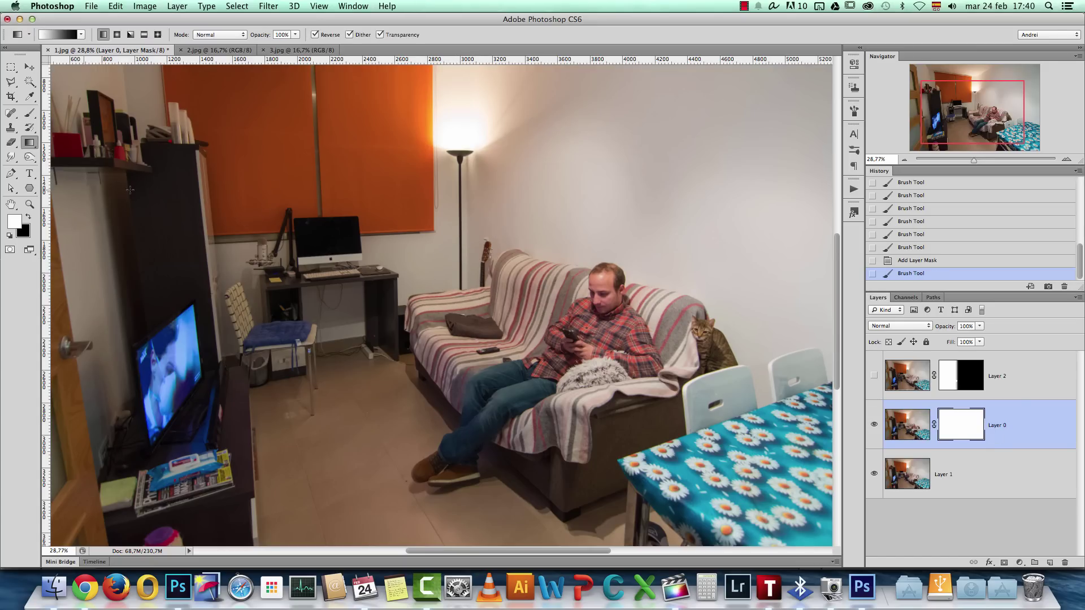
pyautogui.scroll(-2, 473, 376)
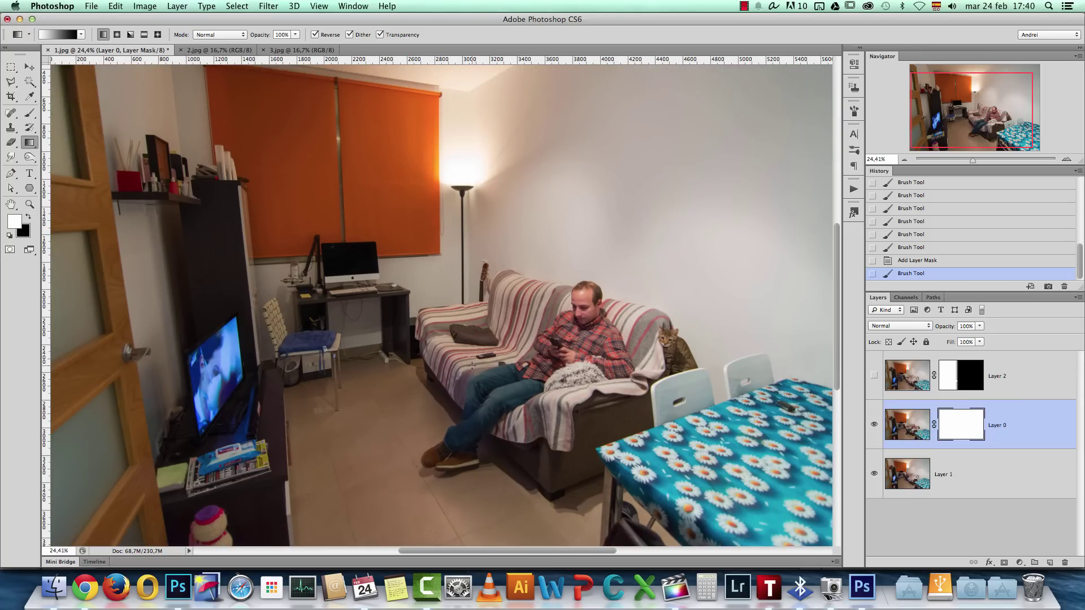
pyautogui.moveTo(390, 313); pyautogui.dragTo(419, 339)
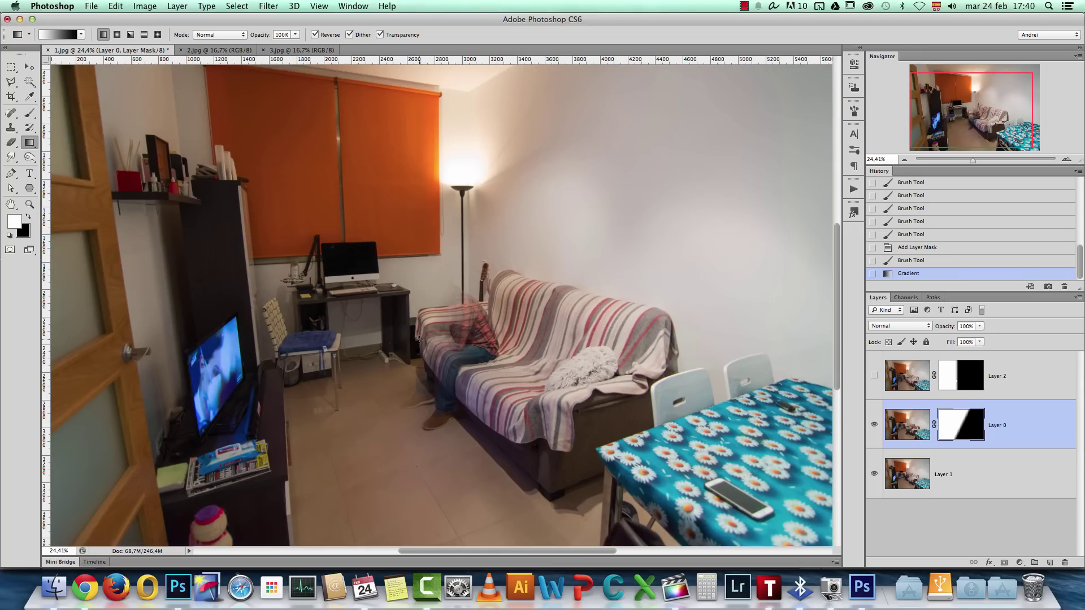
pyautogui.press('super+z')
pyautogui.moveTo(502, 366); pyautogui.dragTo(502, 367)
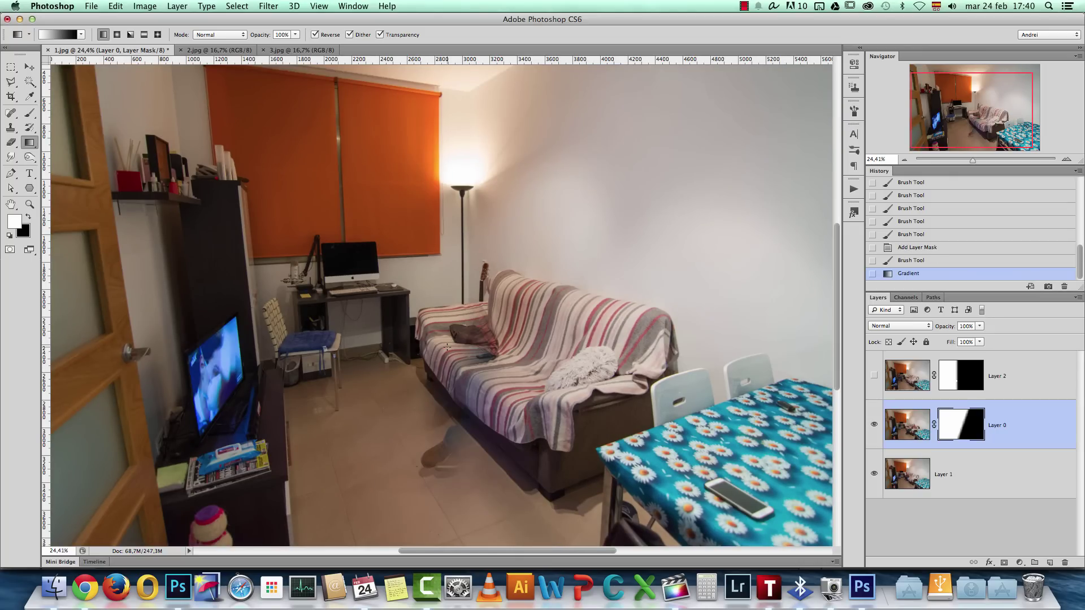
pyautogui.press('super+z')
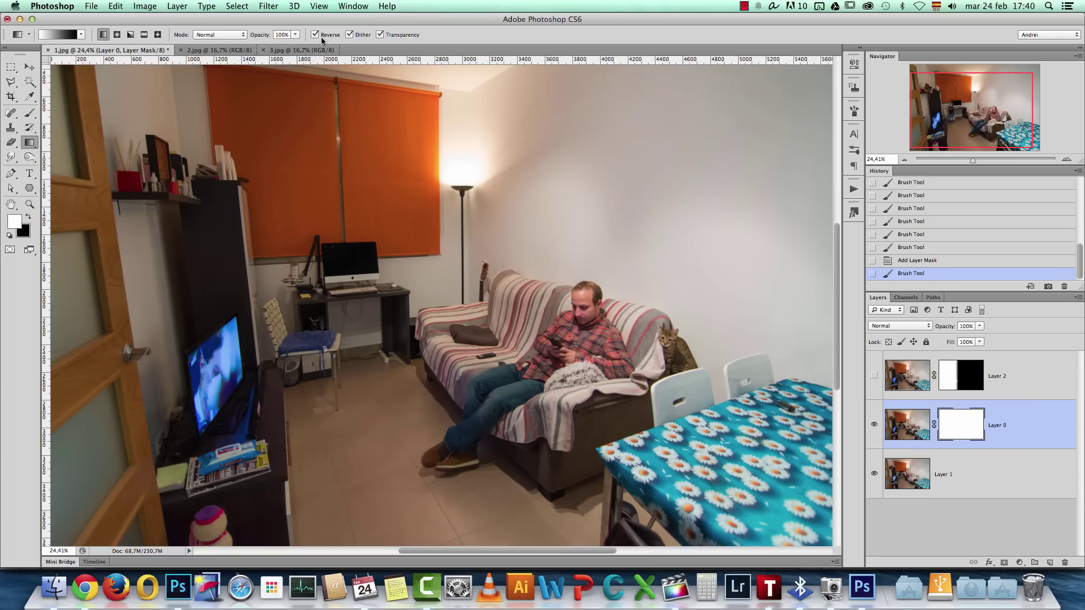
# Step: Turn off gradient reversal and draw a short slanted linear gradient on Layer 0's mask, hiding the photo's desk side and keeping the man with the phone
pyautogui.moveTo(444, 348); pyautogui.dragTo(432, 342)
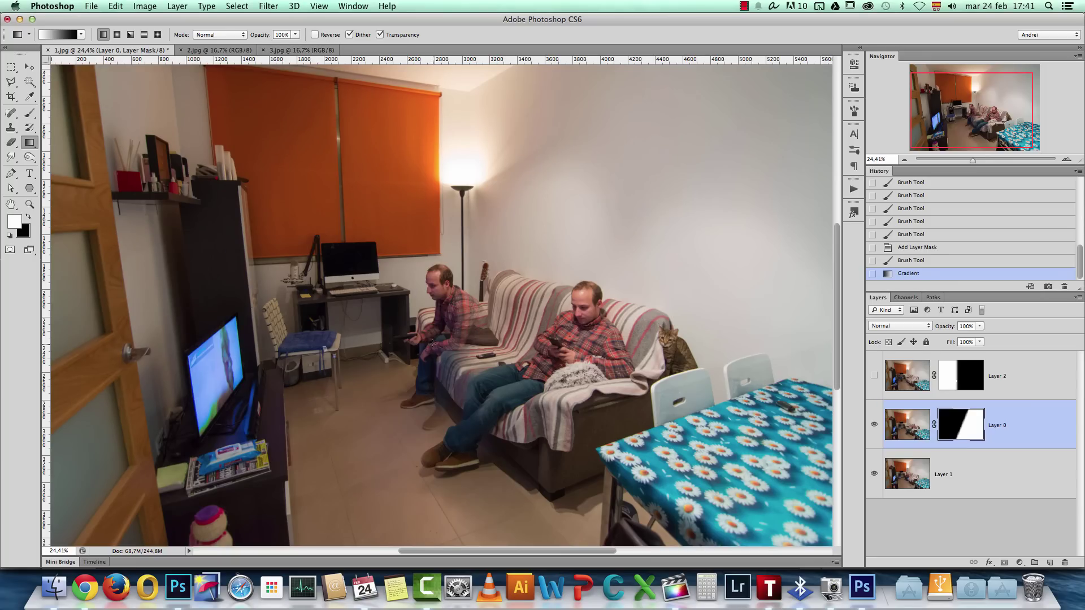
pyautogui.scroll(1, 424, 338)
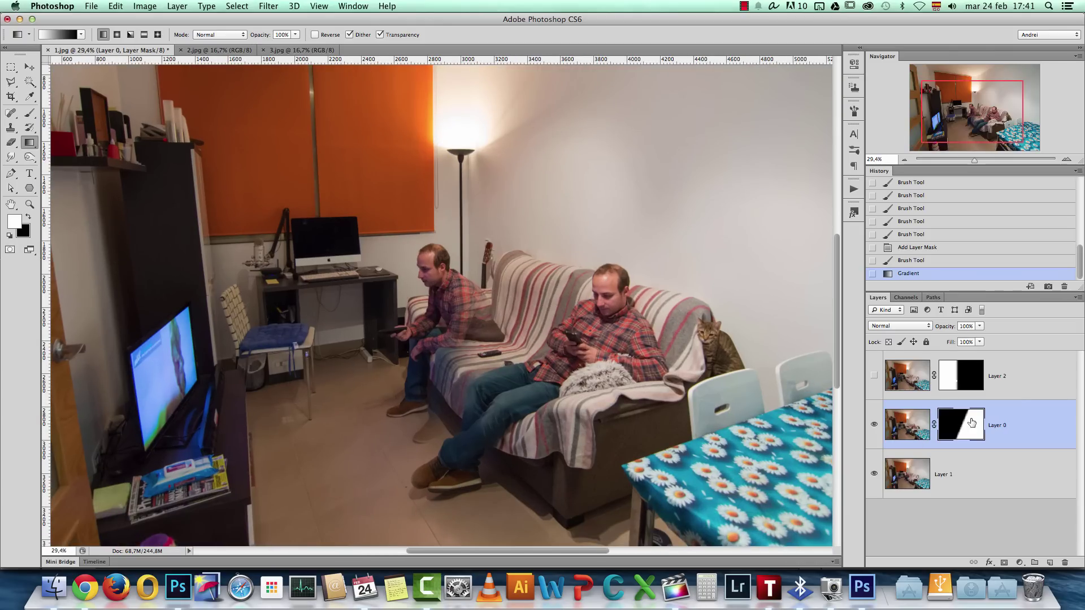
# Step: Paint black on Layer 0's mask with a 300 px brush over the man at the sofa's far end to reveal his body from Layer 1
pyautogui.press('b')
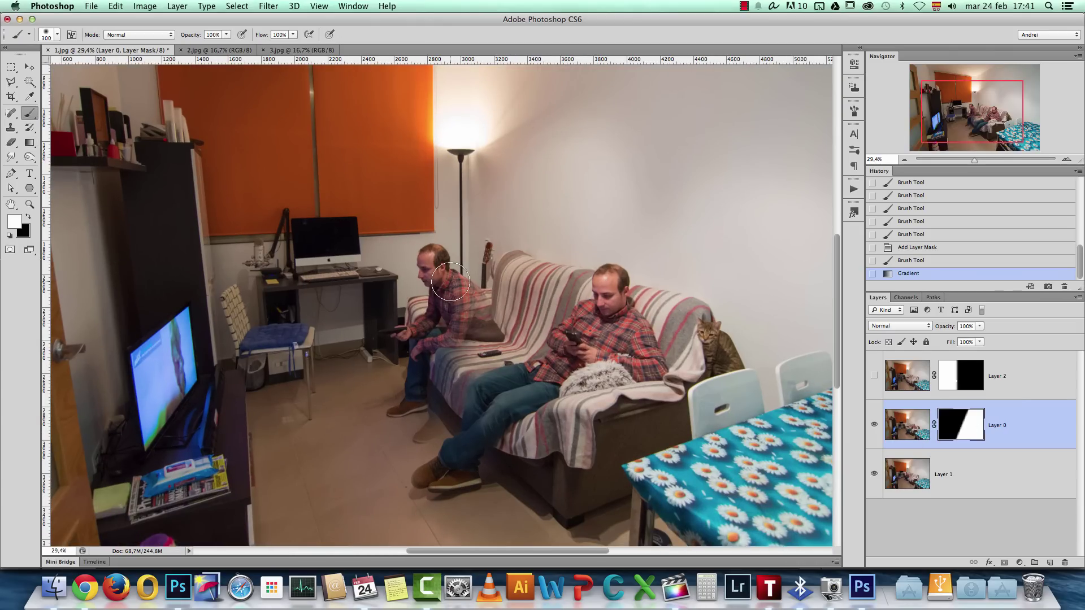
pyautogui.press('x')
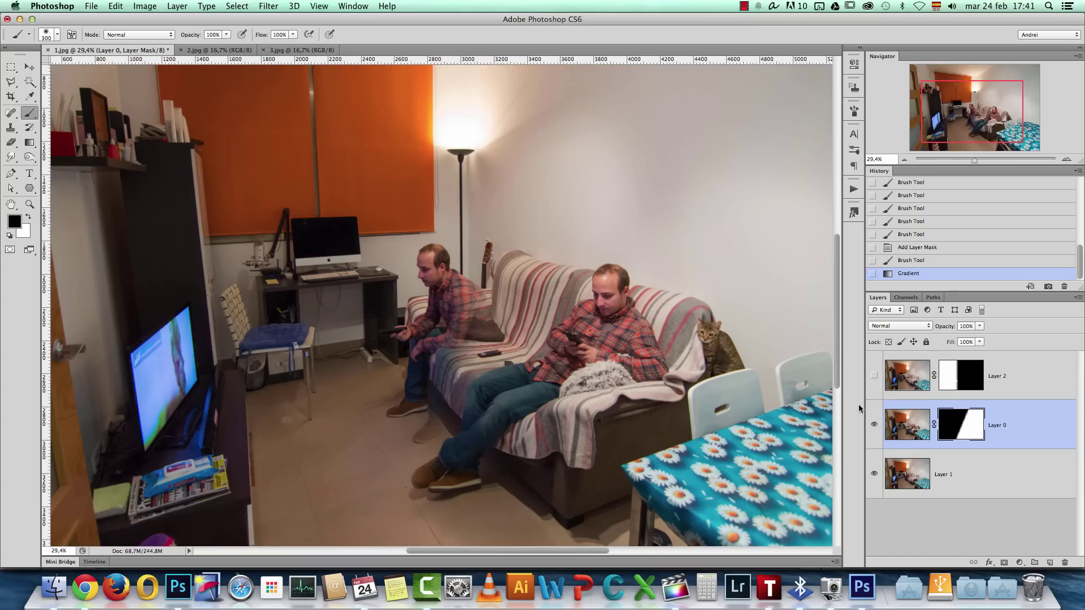
pyautogui.moveTo(435, 263)
pyautogui.mouseDown()
pyautogui.moveTo(469, 319)
pyautogui.moveTo(465, 284)
pyautogui.moveTo(484, 334)
pyautogui.moveTo(503, 329)
pyautogui.moveTo(418, 378)
pyautogui.moveTo(404, 330)
pyautogui.mouseUp()
pyautogui.scroll(3, 478, 339)
pyautogui.moveTo(390, 429)
pyautogui.mouseDown()
pyautogui.moveTo(380, 448)
pyautogui.moveTo(396, 452)
pyautogui.mouseUp()
pyautogui.scroll(-5, 446, 359)
# Step: Reduce the brush to 200 and 150 px and paint black on Layer 0's mask to reveal the far man's front leg and shoe
pyautogui.press('[')
pyautogui.press('[')
pyautogui.press('[')
pyautogui.press('[')
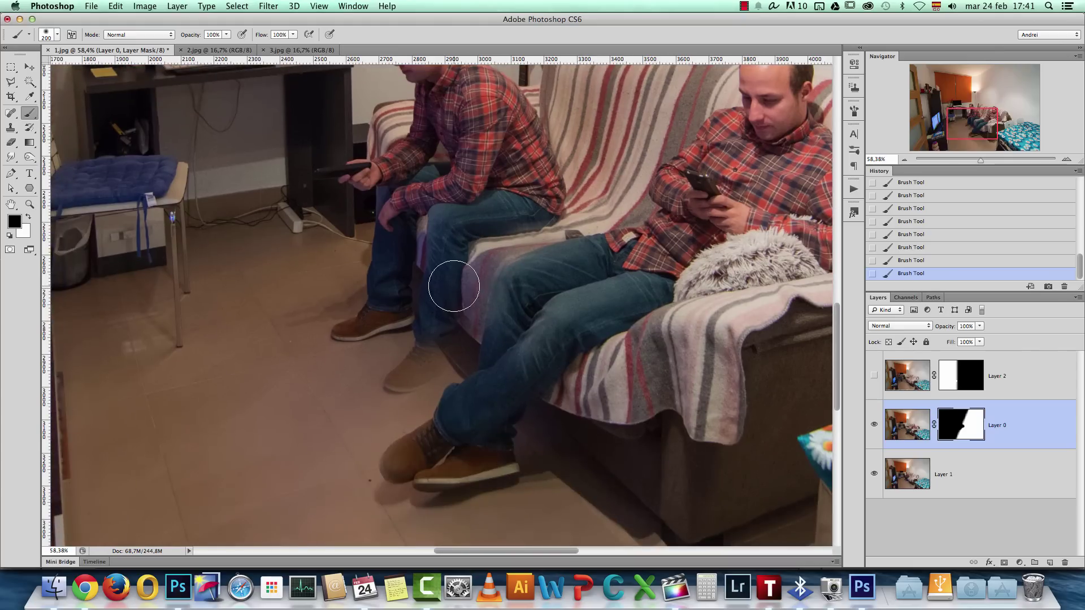
pyautogui.moveTo(432, 331); pyautogui.dragTo(408, 386)
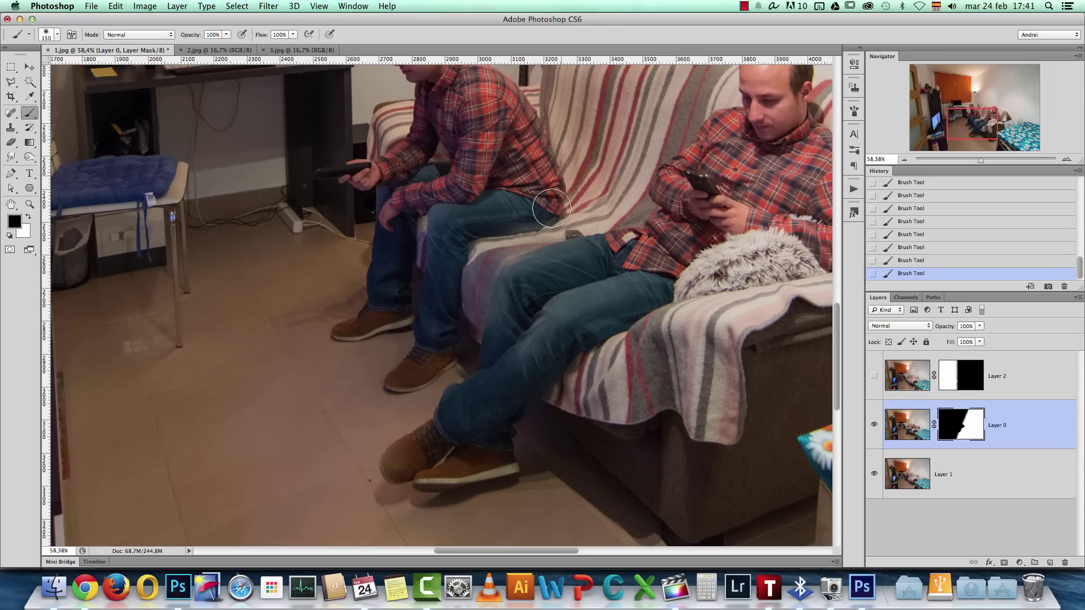
pyautogui.scroll(5, 551, 223)
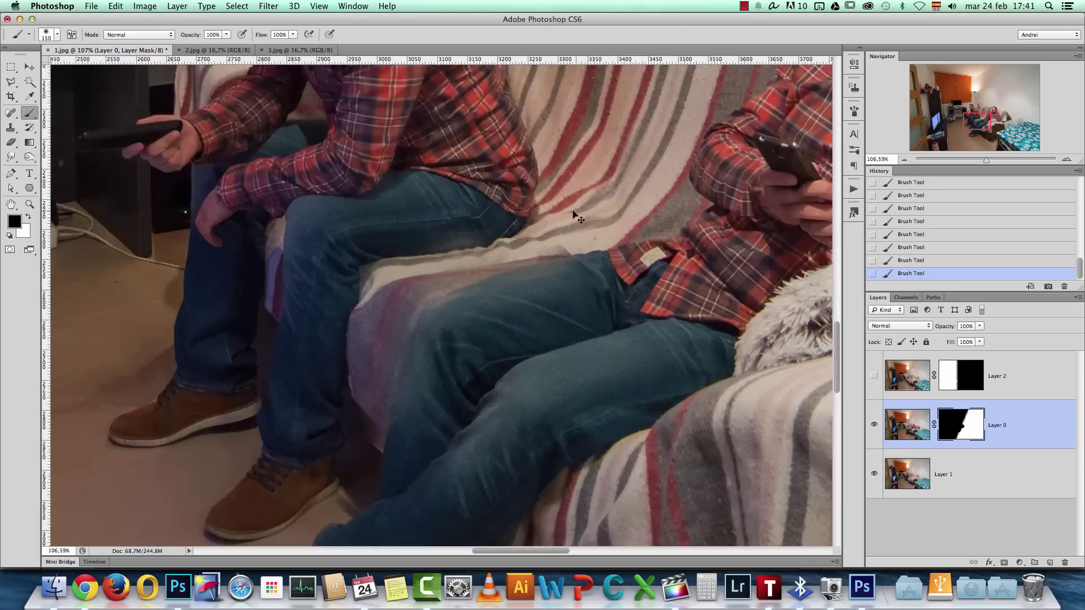
# Step: Harden the brush, reduce it to 45 px and paint white on Layer 0's mask along the phone man's thigh and the blanket behind it
pyautogui.moveTo(548, 220)
pyautogui.mouseDown()
pyautogui.moveTo(462, 250)
pyautogui.moveTo(394, 317)
pyautogui.moveTo(524, 289)
pyautogui.moveTo(530, 278)
pyautogui.moveTo(602, 296)
pyautogui.moveTo(485, 327)
pyautogui.moveTo(489, 320)
pyautogui.moveTo(457, 348)
pyautogui.moveTo(422, 461)
pyautogui.moveTo(448, 341)
pyautogui.moveTo(427, 394)
pyautogui.moveTo(466, 307)
pyautogui.moveTo(434, 363)
pyautogui.moveTo(451, 303)
pyautogui.moveTo(426, 345)
pyautogui.moveTo(481, 330)
pyautogui.moveTo(479, 279)
pyautogui.mouseUp()
pyautogui.press('x')
pyautogui.rightClick(534, 247)
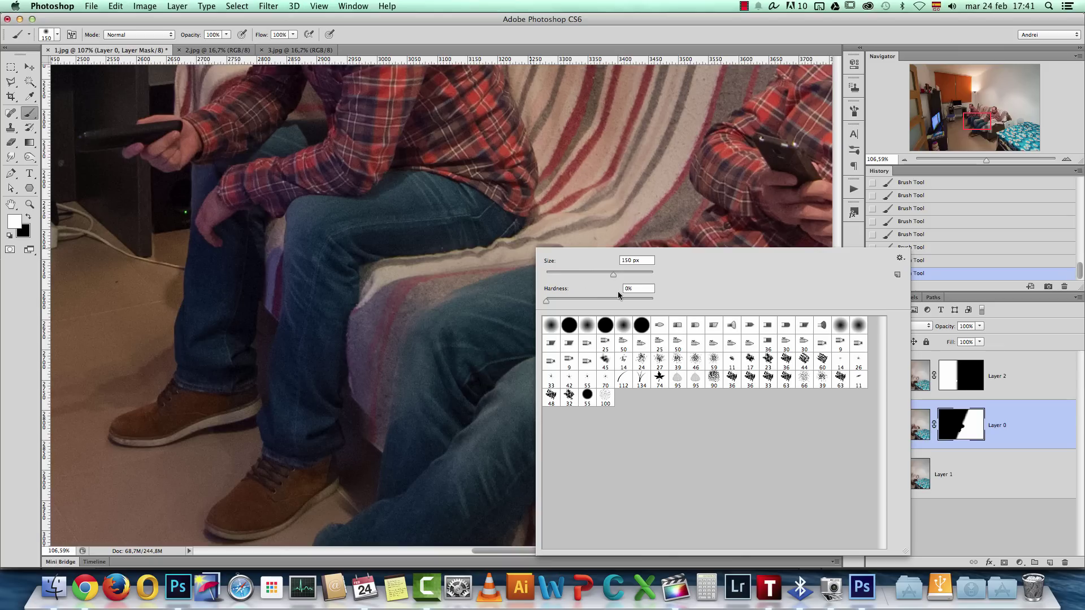
pyautogui.click(578, 301)
pyautogui.click(592, 274)
pyautogui.press('Return')
pyautogui.press('[')
pyautogui.press('[')
pyautogui.press('[')
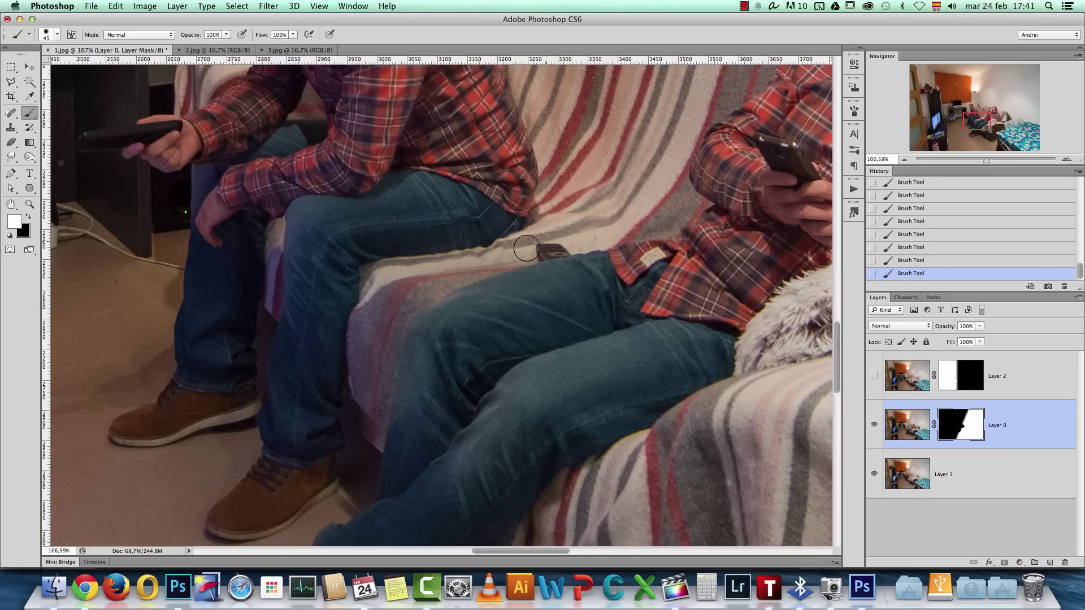
pyautogui.press('super+z')
pyautogui.moveTo(421, 287)
pyautogui.mouseDown()
pyautogui.moveTo(371, 354)
pyautogui.moveTo(392, 308)
pyautogui.moveTo(375, 315)
pyautogui.moveTo(364, 388)
pyautogui.moveTo(380, 305)
pyautogui.moveTo(376, 370)
pyautogui.mouseUp()
# Step: Paint black on Layer 0's mask with the 45 px brush along the blanket edge beside the phone man's knee and shin
pyautogui.press('x')
pyautogui.rightClick(377, 315)
pyautogui.click(371, 318)
pyautogui.scroll(-5, 379, 361)
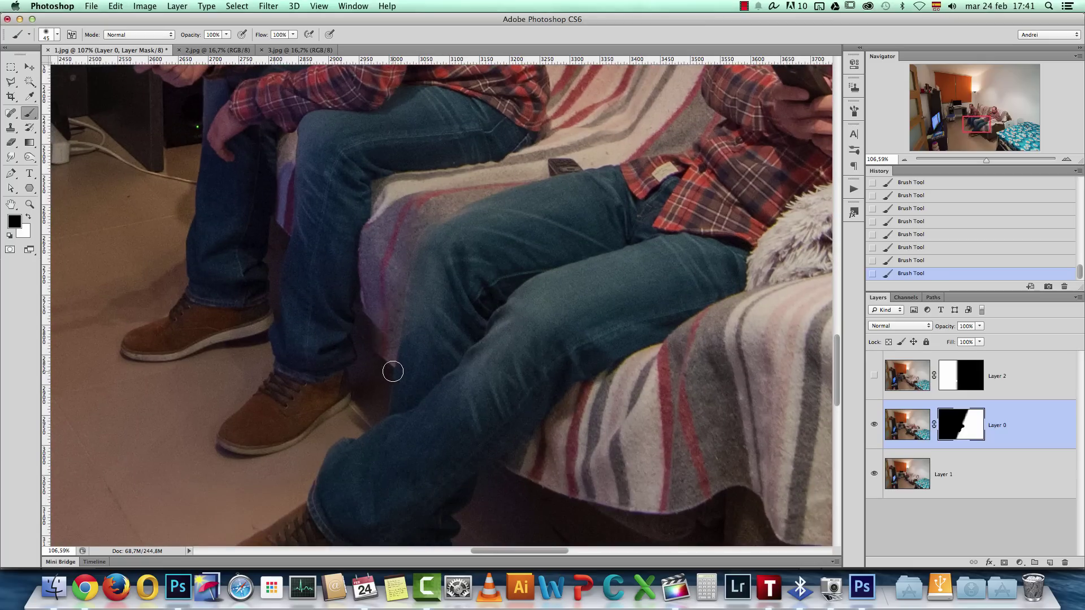
pyautogui.moveTo(391, 286); pyautogui.dragTo(383, 368)
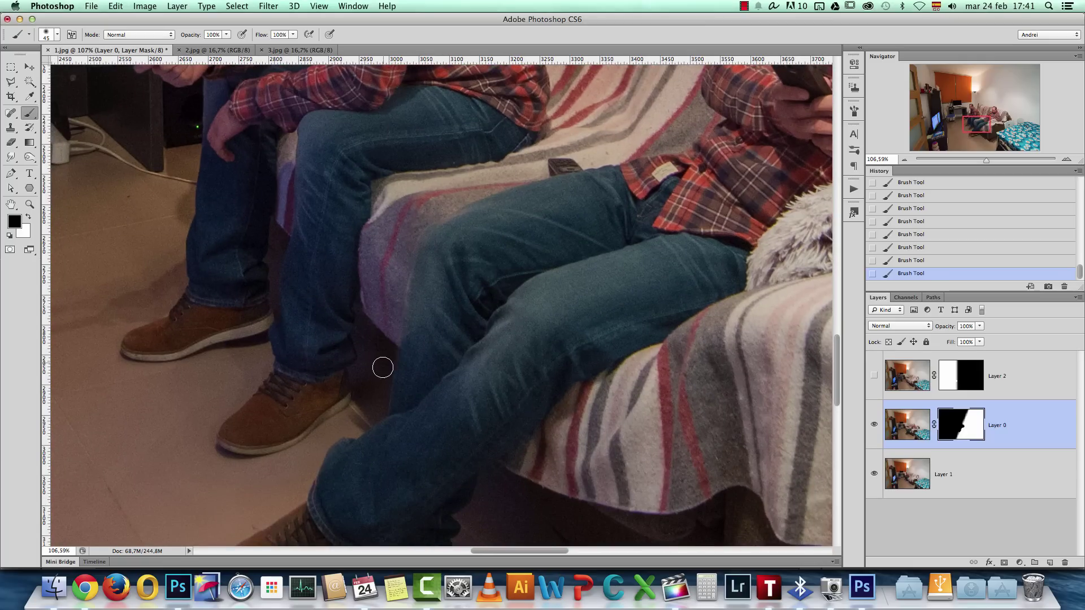
# Step: Isolate Layer 0, disable and re-enable its mask to inspect the unmasked leg area, and show Layer 1 again
pyautogui.press('x')
pyautogui.press('[')
pyautogui.keyDown('alt'); pyautogui.click(874, 425); pyautogui.keyUp('alt')
pyautogui.keyDown('shift'); pyautogui.click(959, 428); pyautogui.keyUp('shift')
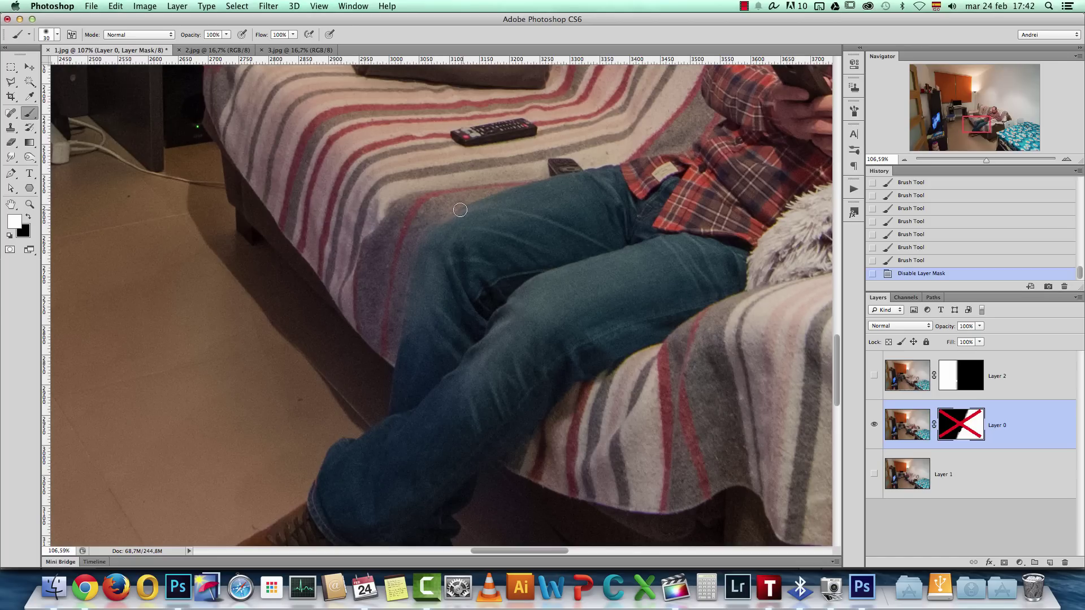
pyautogui.keyDown('shift'); pyautogui.click(964, 424); pyautogui.keyUp('shift')
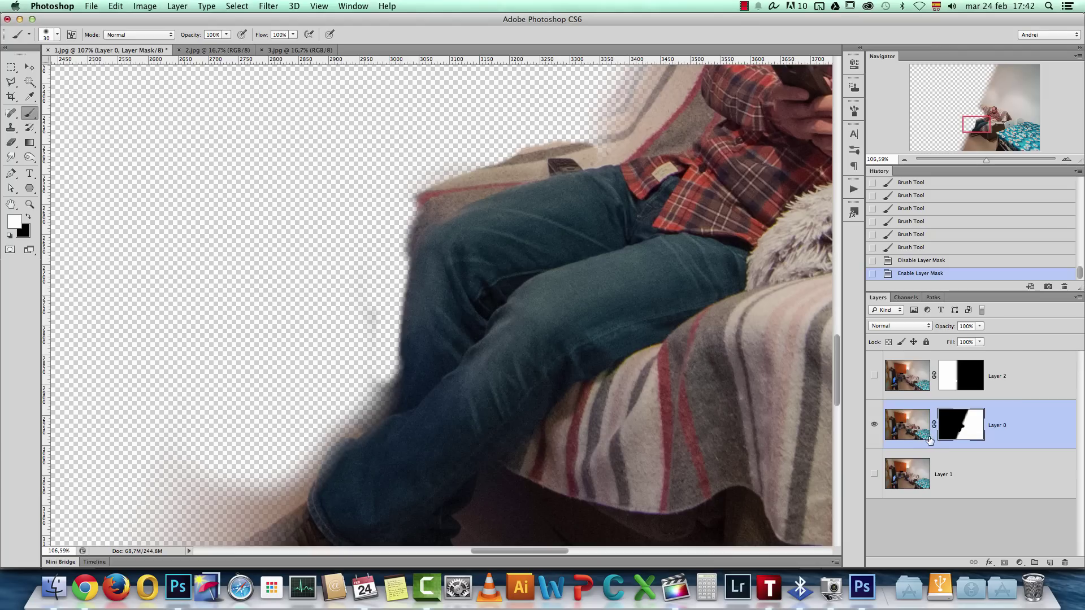
pyautogui.click(876, 471)
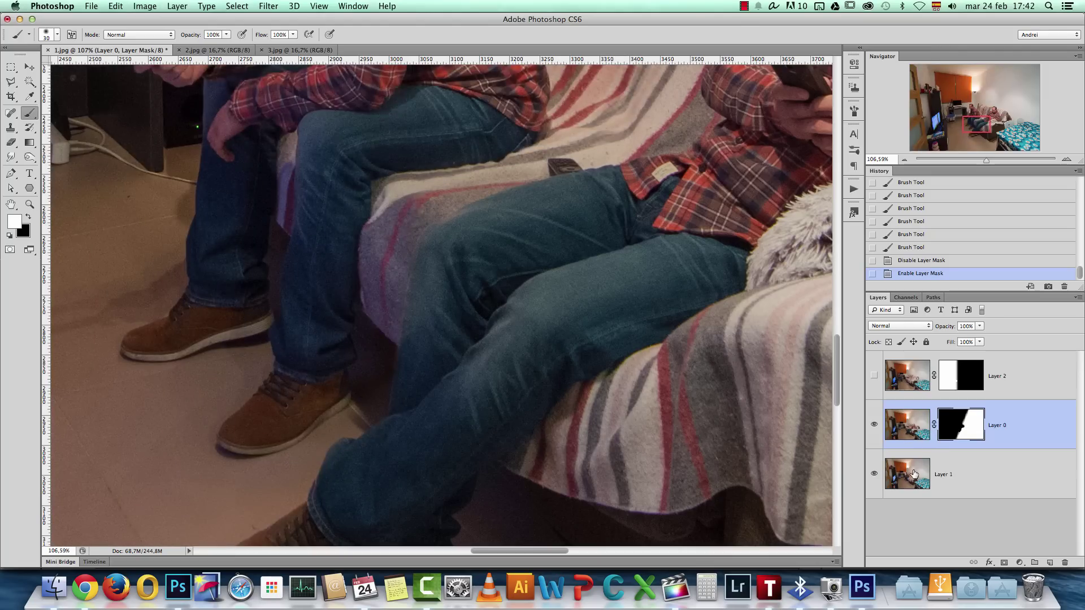
# Step: Paint white on Layer 0's mask along the phone man's shin to restore the edge of his jeans
pyautogui.scroll(-5, 569, 244)
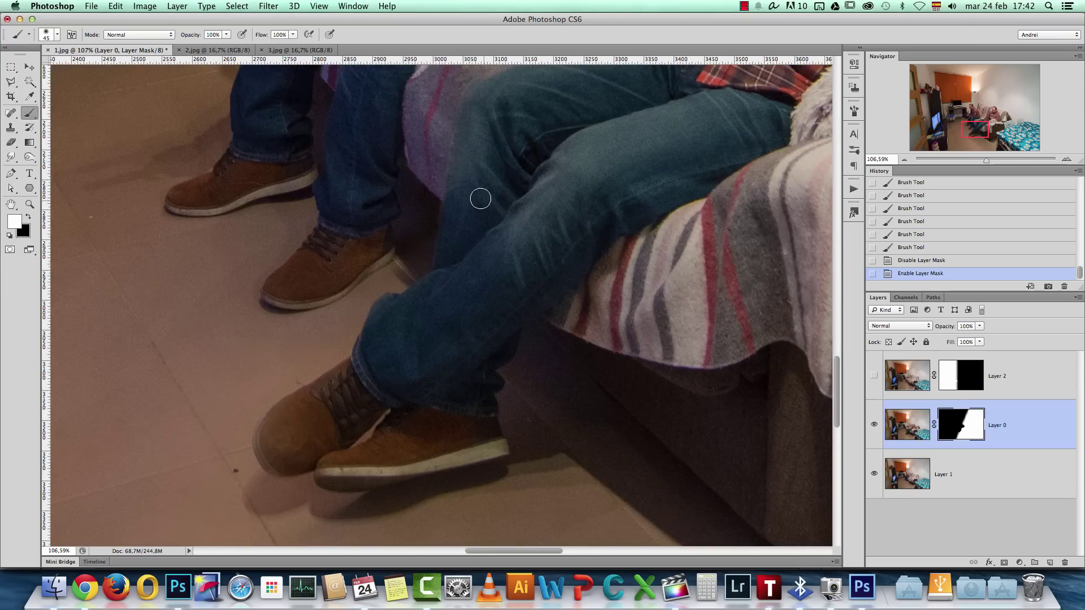
pyautogui.moveTo(459, 206)
pyautogui.mouseDown()
pyautogui.moveTo(460, 197)
pyautogui.moveTo(448, 242)
pyautogui.mouseUp()
pyautogui.click(443, 262)
# Step: Reduce the brush to 10 px and paint black on Layer 0's mask to remove the light fringe along the phone man's shin
pyautogui.press('x')
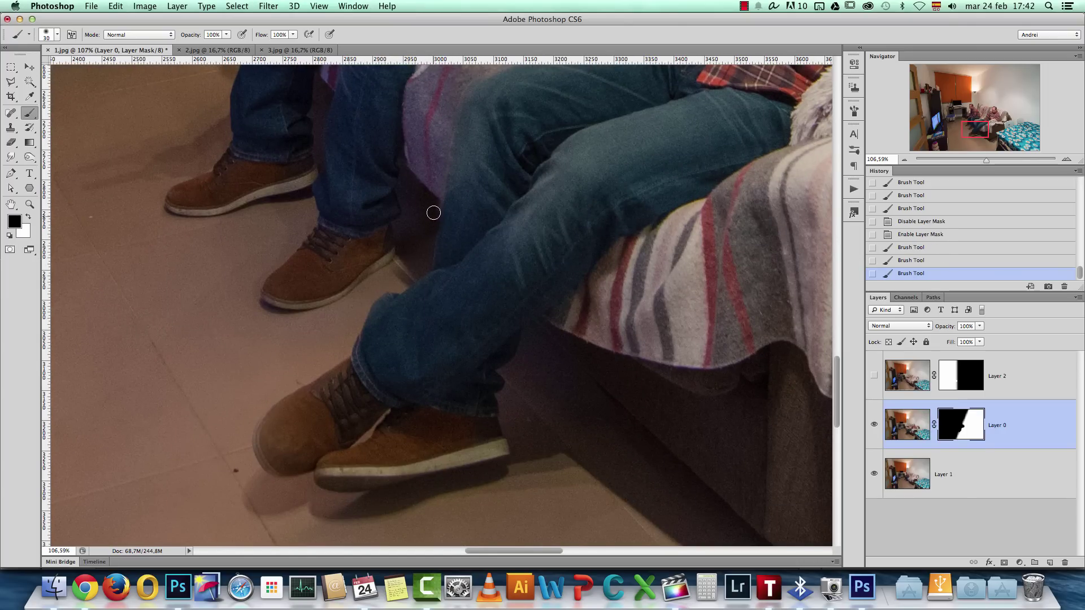
pyautogui.press('[')
pyautogui.press('[')
pyautogui.scroll(8, 452, 214)
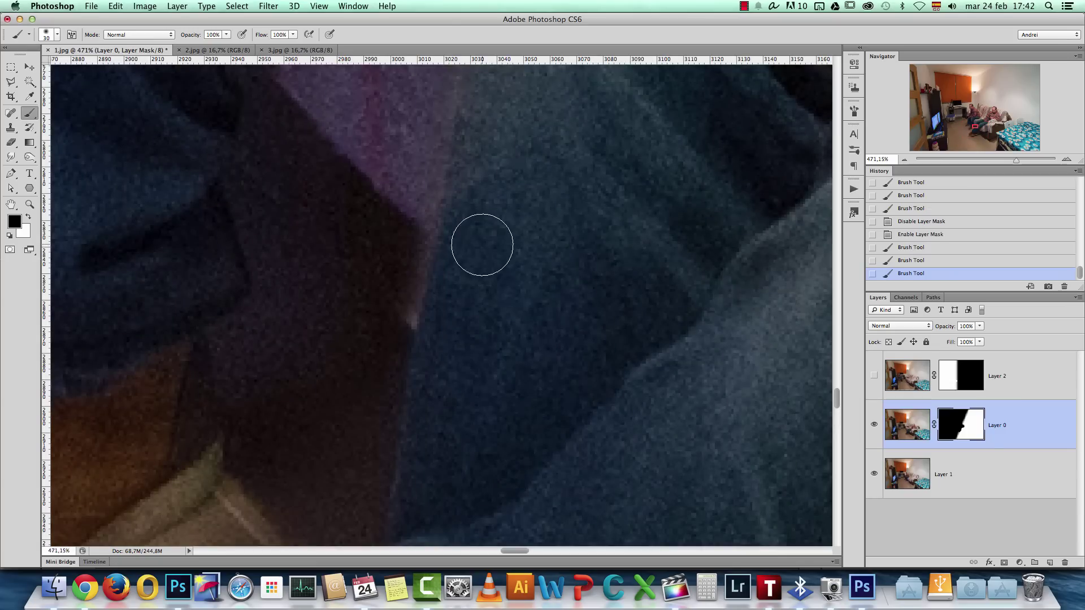
pyautogui.rightClick(481, 250)
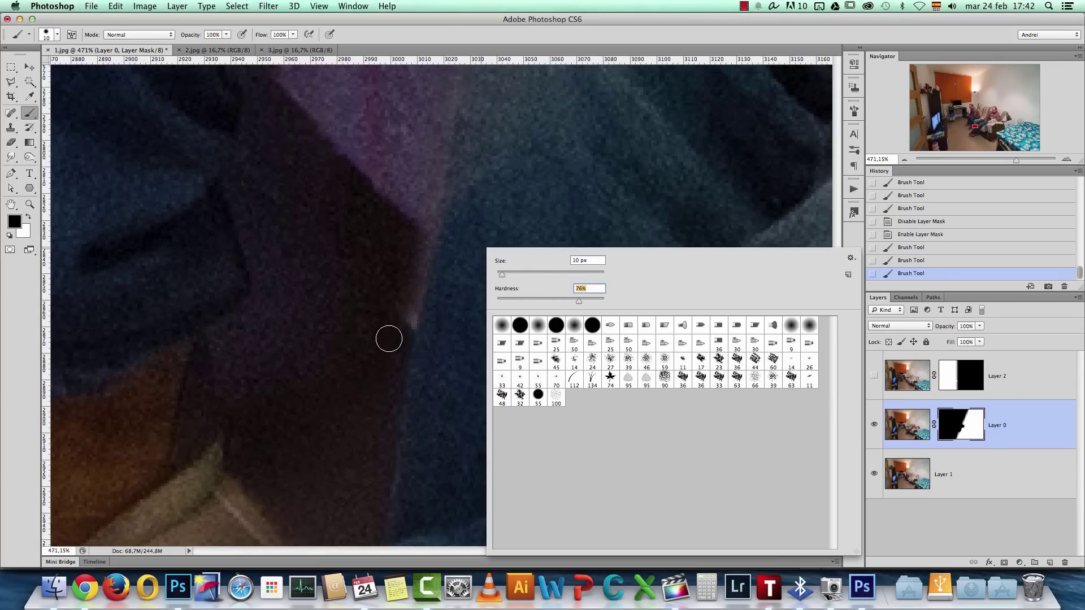
pyautogui.click(399, 320)
pyautogui.moveTo(399, 320)
pyautogui.mouseDown()
pyautogui.moveTo(405, 254)
pyautogui.moveTo(417, 245)
pyautogui.moveTo(399, 367)
pyautogui.mouseUp()
# Step: Enlarge the brush to 80 px and paint white on Layer 0's mask around the phone man's shoes and lower trouser leg
pyautogui.scroll(-5, 424, 376)
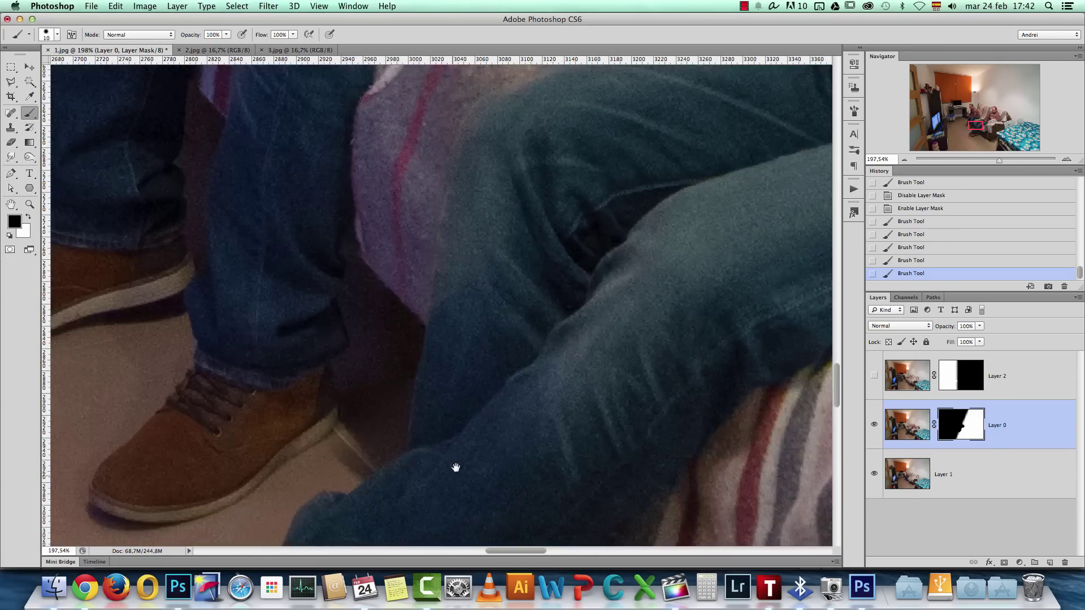
pyautogui.press(']')
pyautogui.press(']')
pyautogui.press(']')
pyautogui.press(']')
pyautogui.press(']')
pyautogui.scroll(-4, 467, 334)
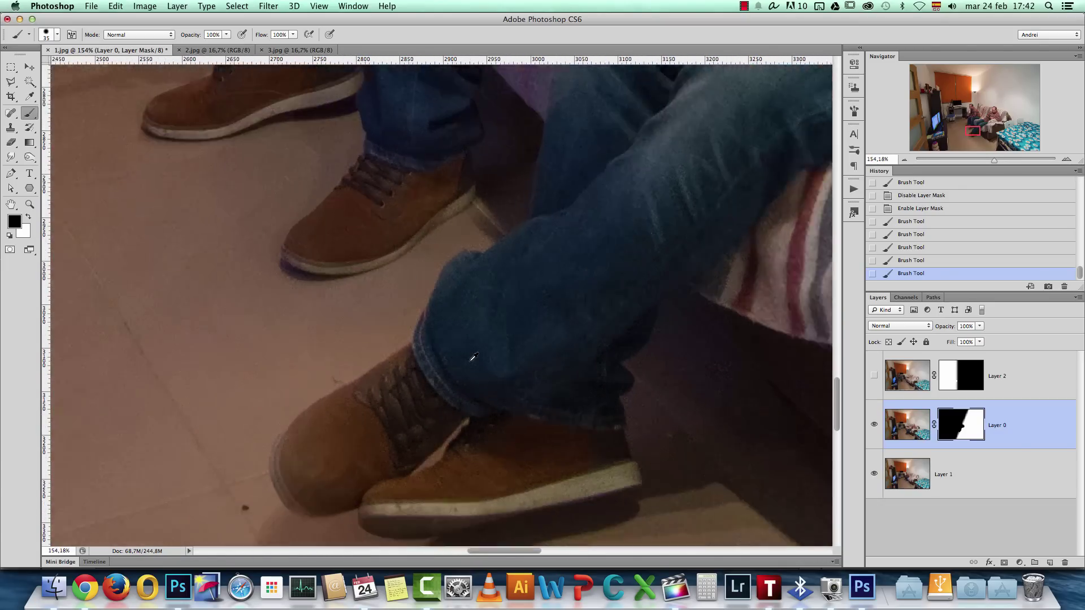
pyautogui.press('x')
pyautogui.press(']')
pyautogui.press(']')
pyautogui.press(']')
pyautogui.press(']')
pyautogui.press(']')
pyautogui.press(']')
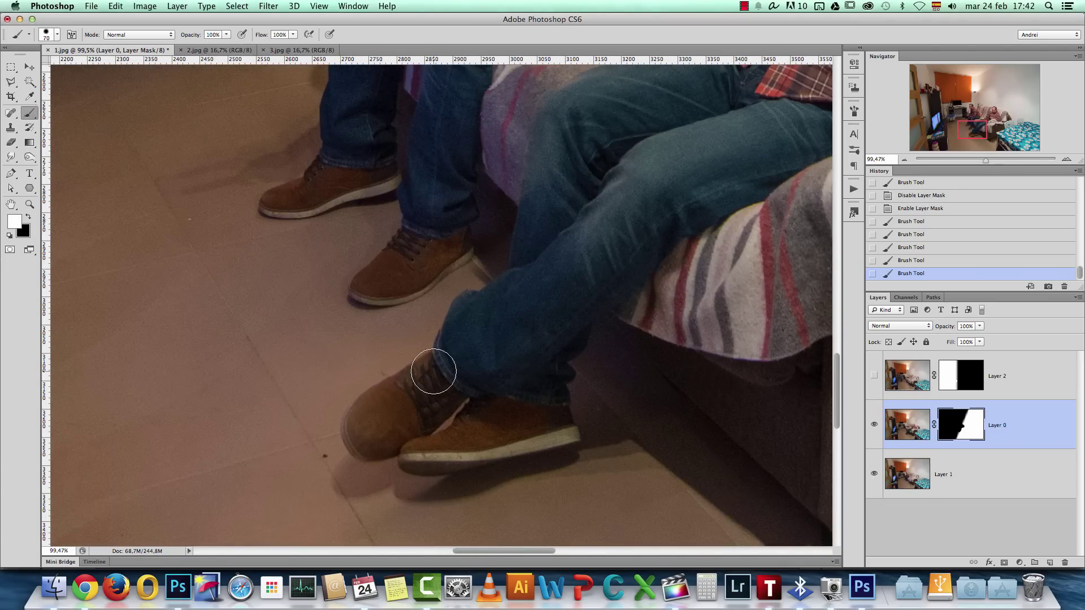
pyautogui.moveTo(388, 394)
pyautogui.mouseDown()
pyautogui.moveTo(371, 392)
pyautogui.moveTo(359, 444)
pyautogui.mouseUp()
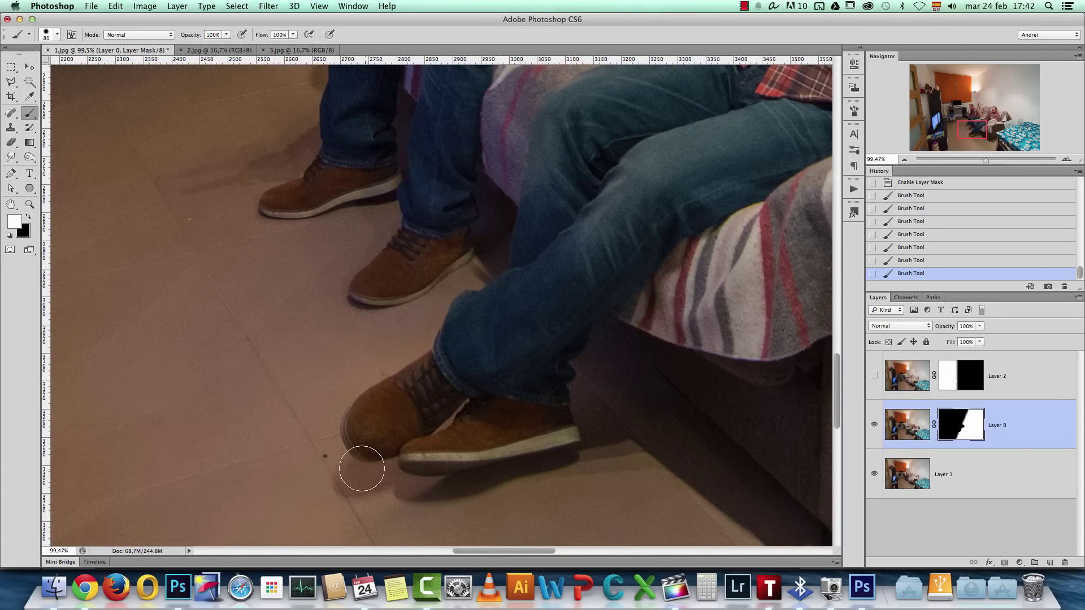
pyautogui.moveTo(559, 424); pyautogui.dragTo(601, 310)
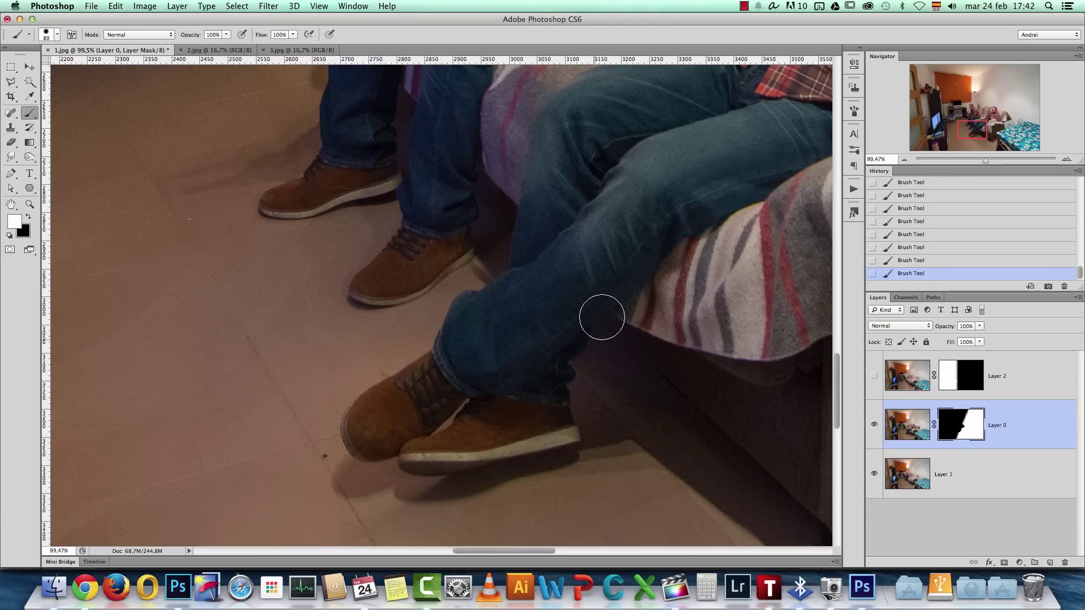
# Step: Set the brush to 50 px with 0% hardness and paint white on Layer 0's mask over the blanket between the two seated men
pyautogui.scroll(5, 576, 322)
pyautogui.scroll(-5, 530, 421)
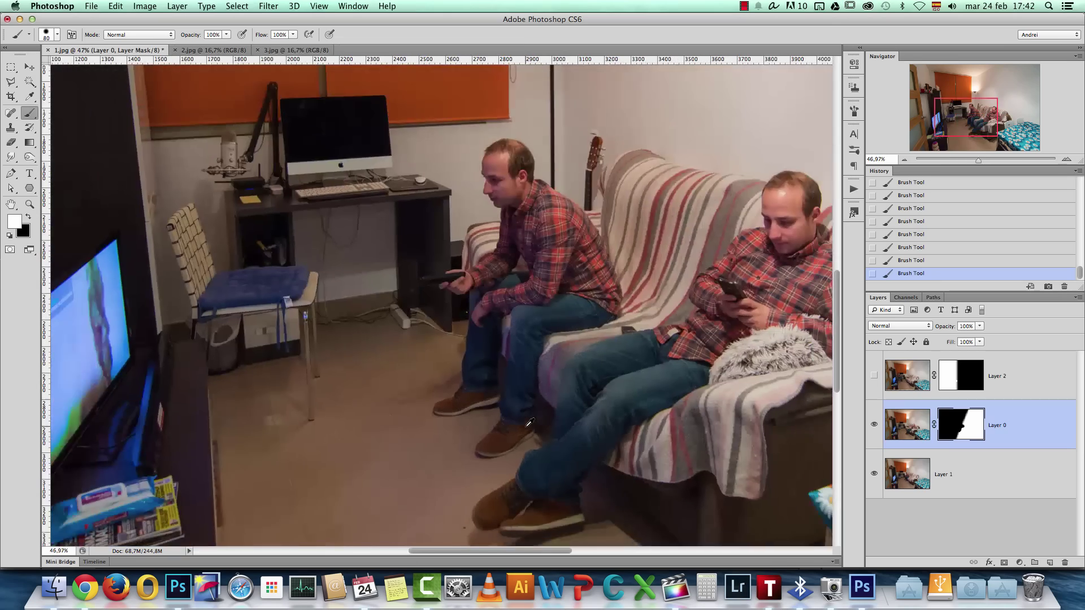
pyautogui.scroll(2, 621, 358)
pyautogui.scroll(6, 552, 304)
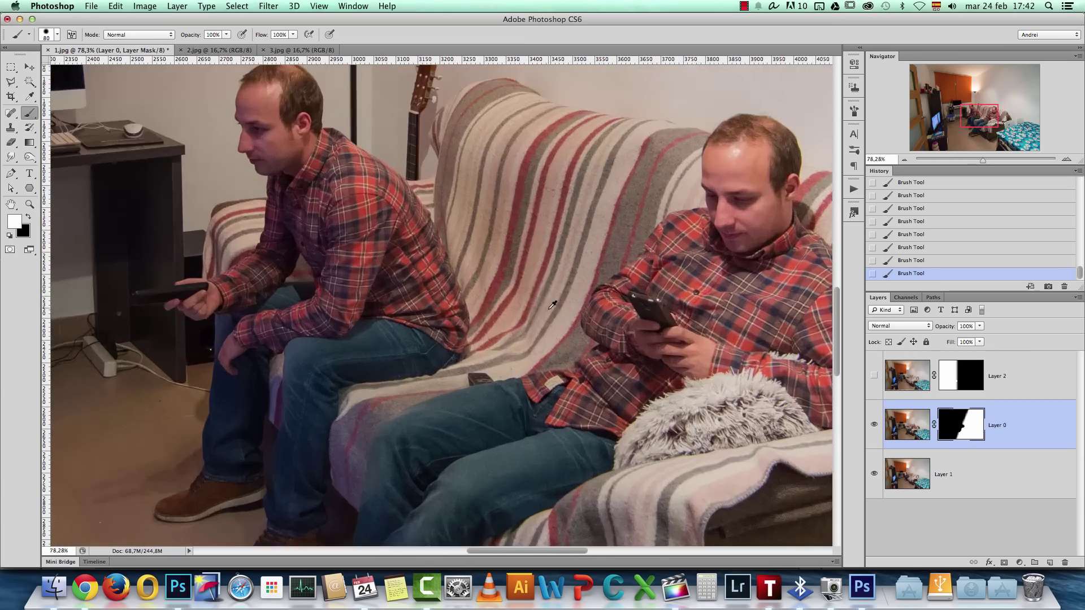
pyautogui.press('[')
pyautogui.press('[')
pyautogui.press('[')
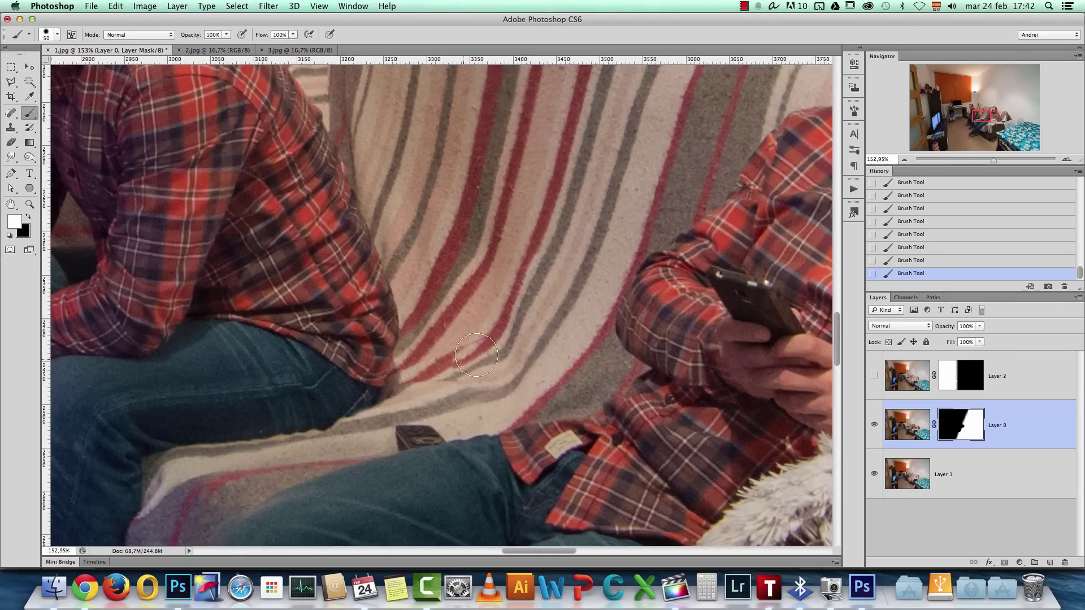
pyautogui.rightClick(548, 250)
pyautogui.moveTo(594, 304); pyautogui.dragTo(558, 303)
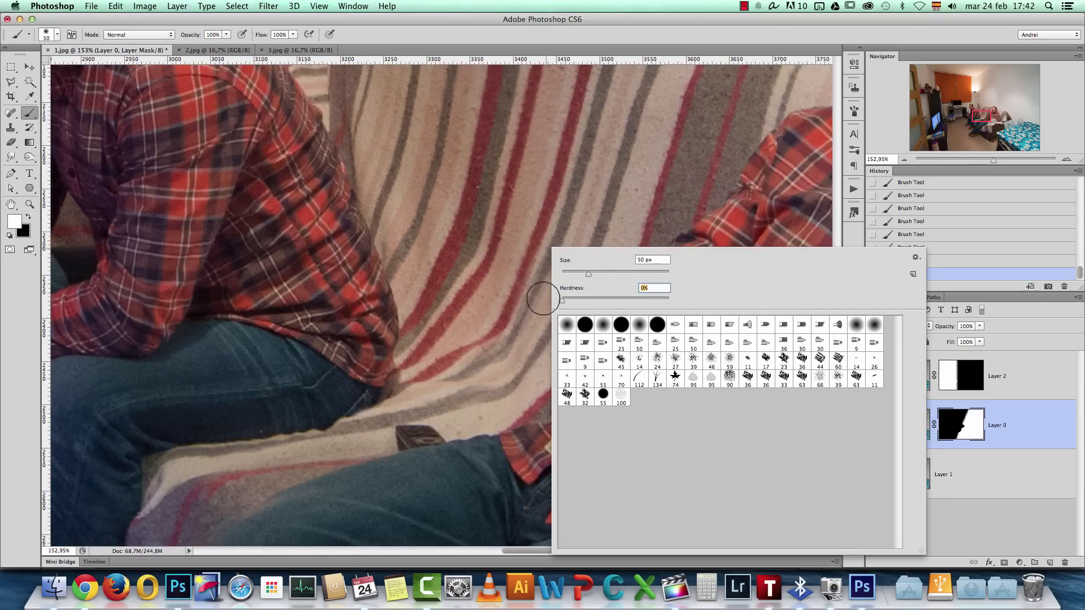
pyautogui.click(473, 325)
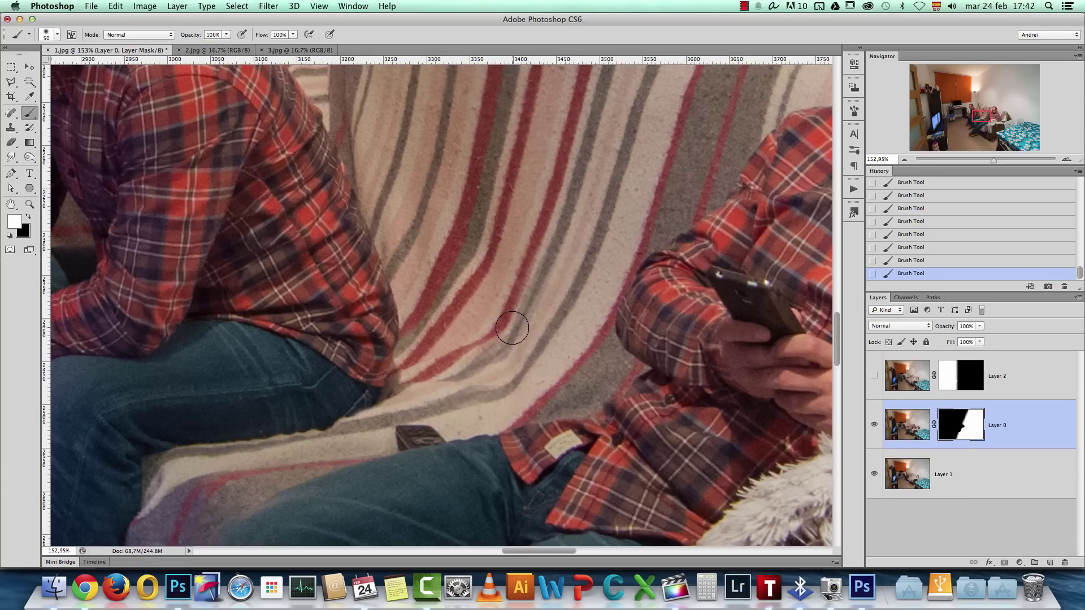
# Step: Enlarge the brush to 100 px and touch up the blanket stripes between the men with black on Layer 0's mask
pyautogui.press(']')
pyautogui.press(']')
pyautogui.press(']')
pyautogui.press(']')
pyautogui.press(']')
pyautogui.press('x')
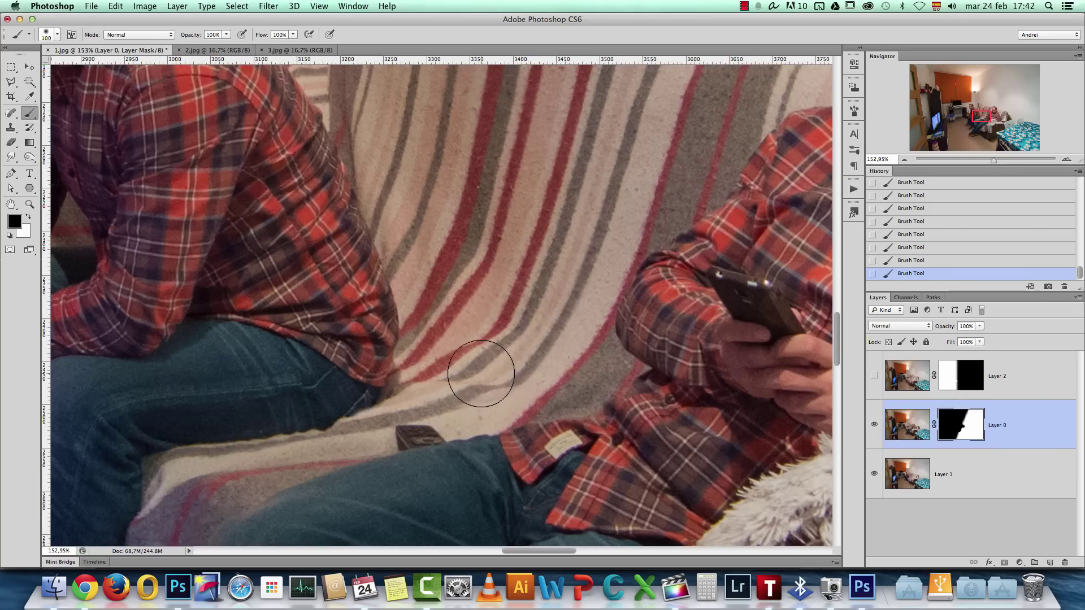
# Step: Show Layer 2 and look over the full composite from the desk and sofa to the dining table
pyautogui.scroll(-1, 543, 269)
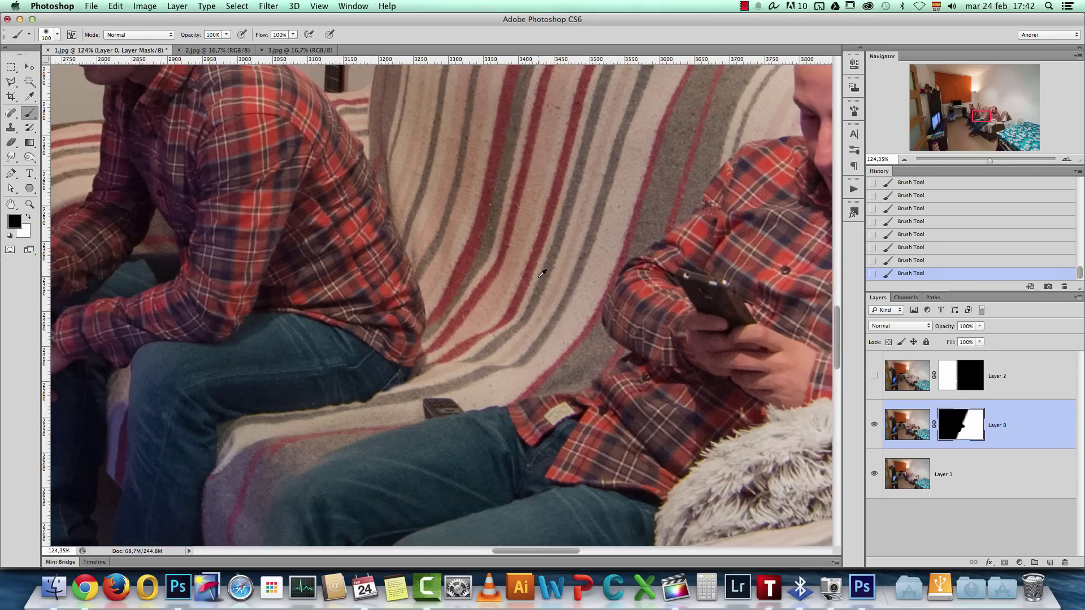
pyautogui.scroll(-3, 491, 367)
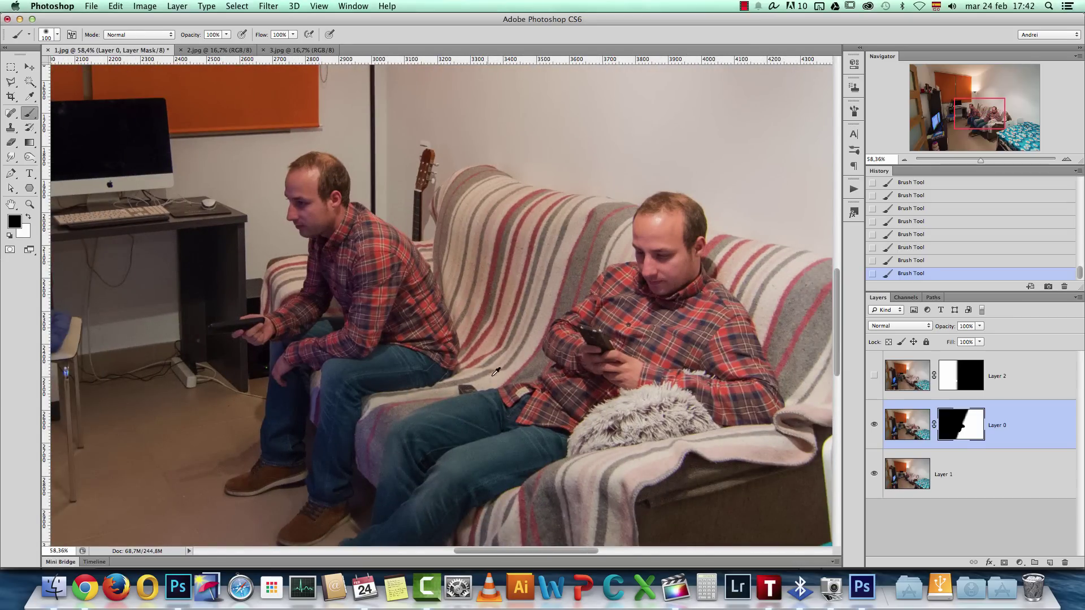
pyautogui.scroll(-2, 473, 378)
pyautogui.scroll(1, 486, 305)
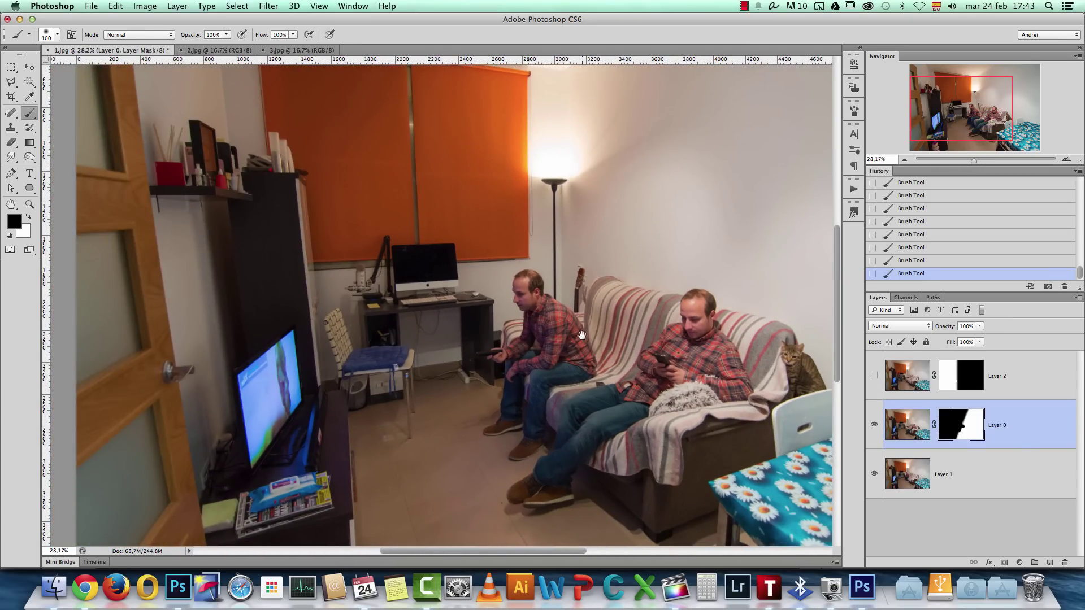
pyautogui.moveTo(582, 335); pyautogui.dragTo(559, 335)
pyautogui.click(1067, 159)
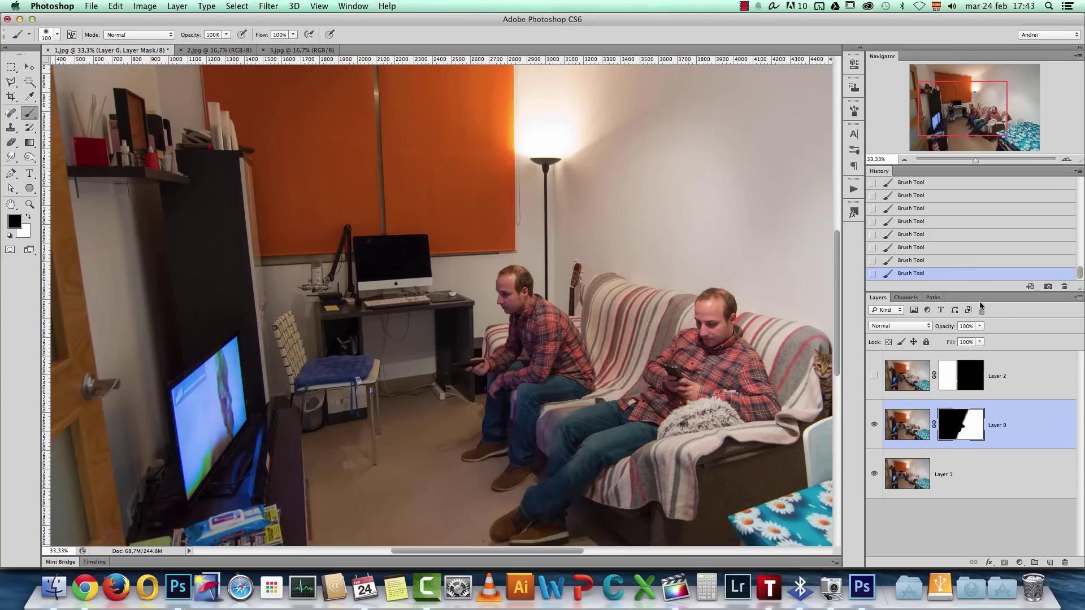
pyautogui.click(874, 375)
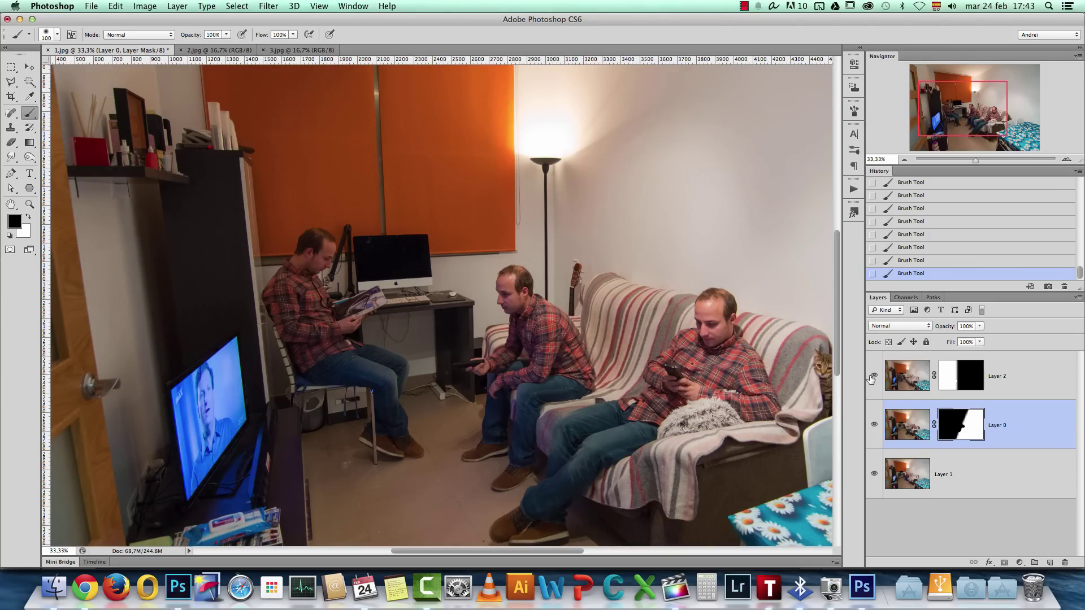
pyautogui.click(872, 376)
pyautogui.click(873, 377)
pyautogui.scroll(-5, 625, 249)
pyautogui.hscroll(5, 337, 313)
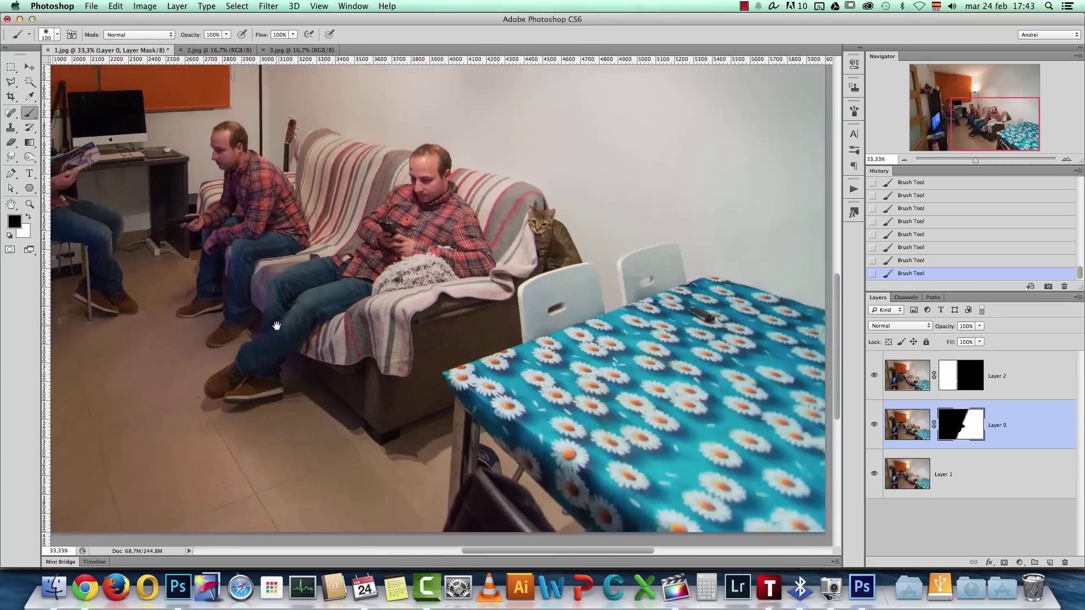
pyautogui.scroll(-3, 583, 355)
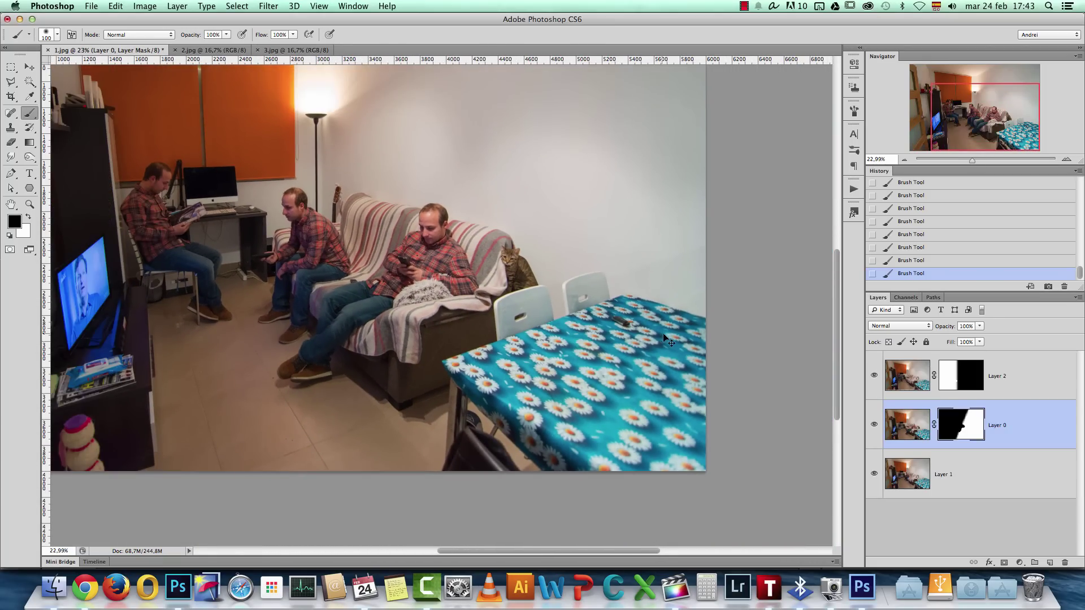
# Step: Hide Layer 2, and toggle Layer 0 off and on to compare the table and sofa areas with Layer 1
pyautogui.scroll(5, 624, 330)
pyautogui.scroll(-4, 387, 285)
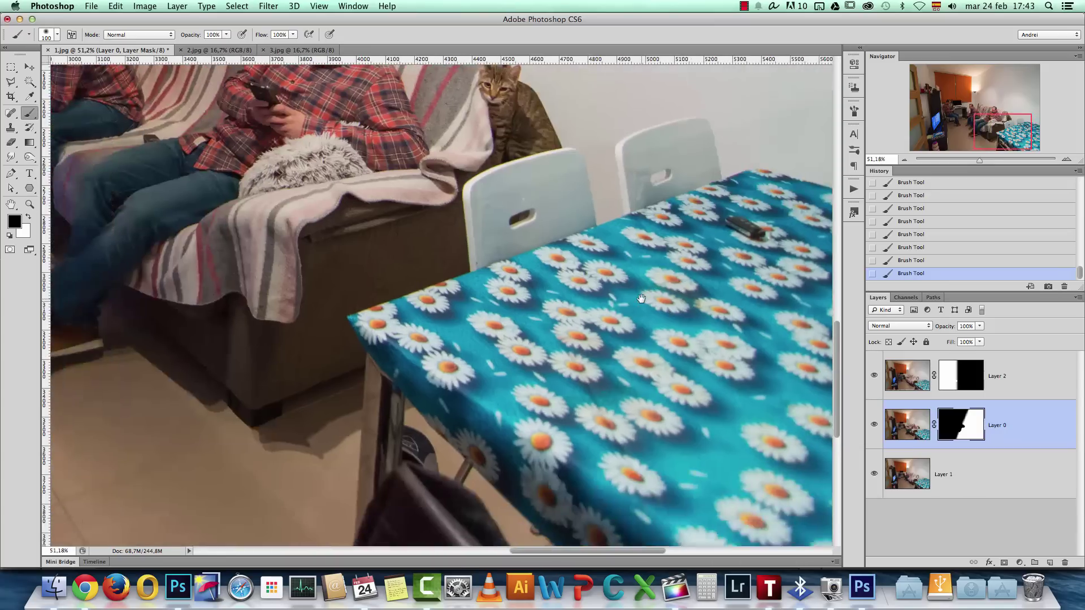
pyautogui.moveTo(641, 299); pyautogui.dragTo(591, 315)
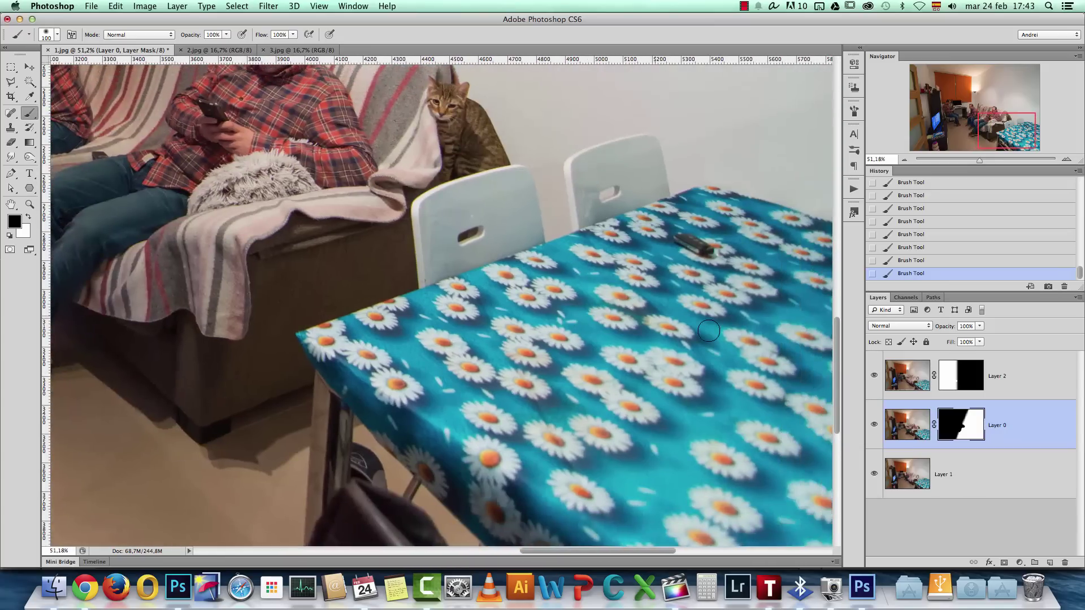
pyautogui.click(872, 376)
pyautogui.click(874, 425)
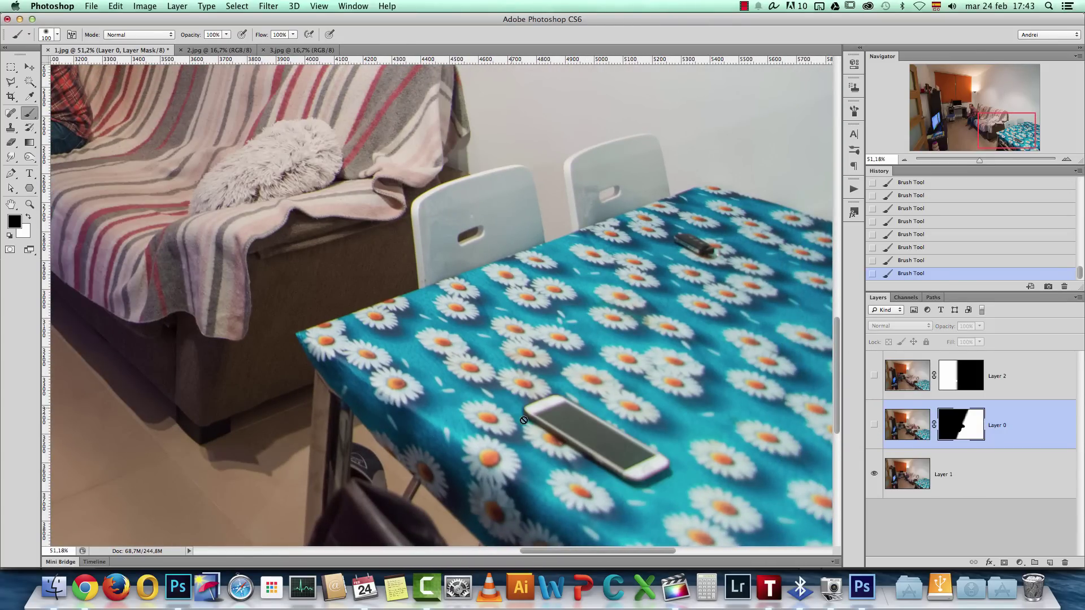
pyautogui.scroll(-3, 524, 421)
pyautogui.scroll(1, 684, 427)
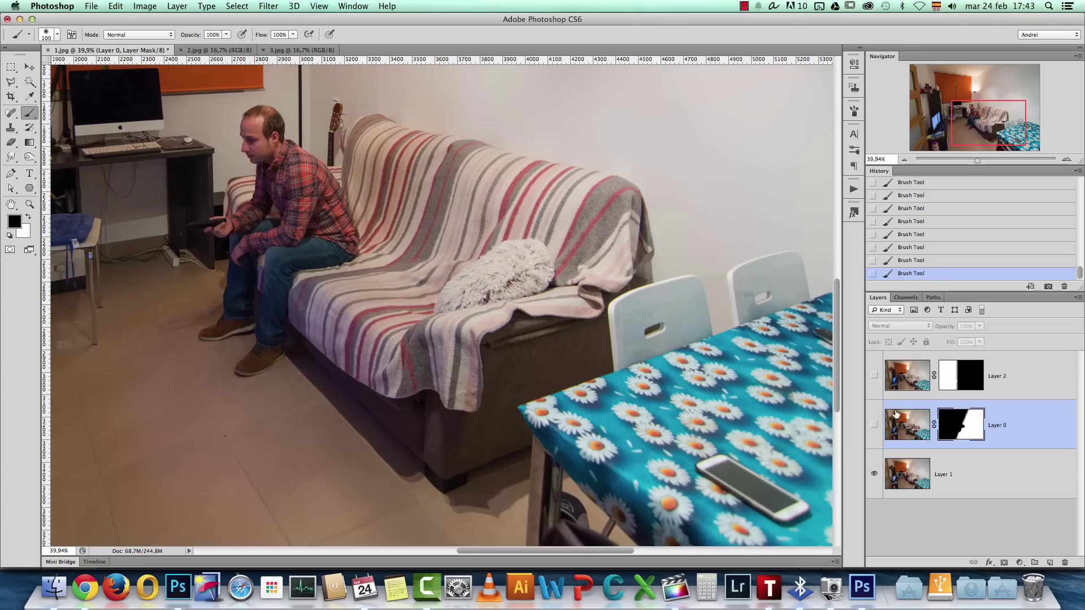
pyautogui.click(874, 424)
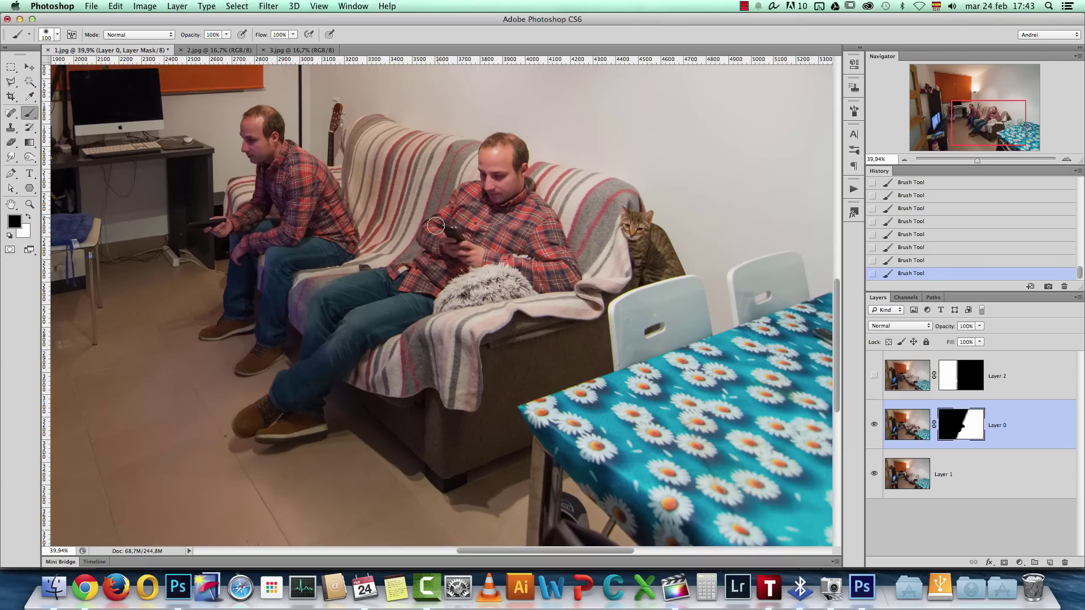
pyautogui.scroll(-1, 555, 309)
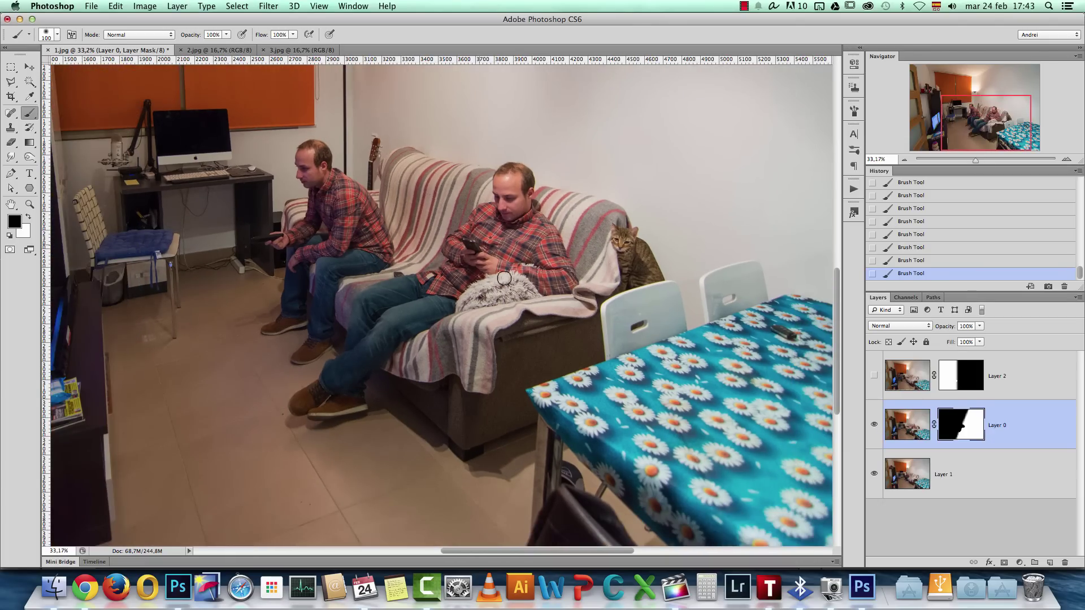
# Step: Show Layer 2 again and check the complete composite with all three layers visible
pyautogui.scroll(-1, 609, 365)
pyautogui.scroll(-1, 609, 365)
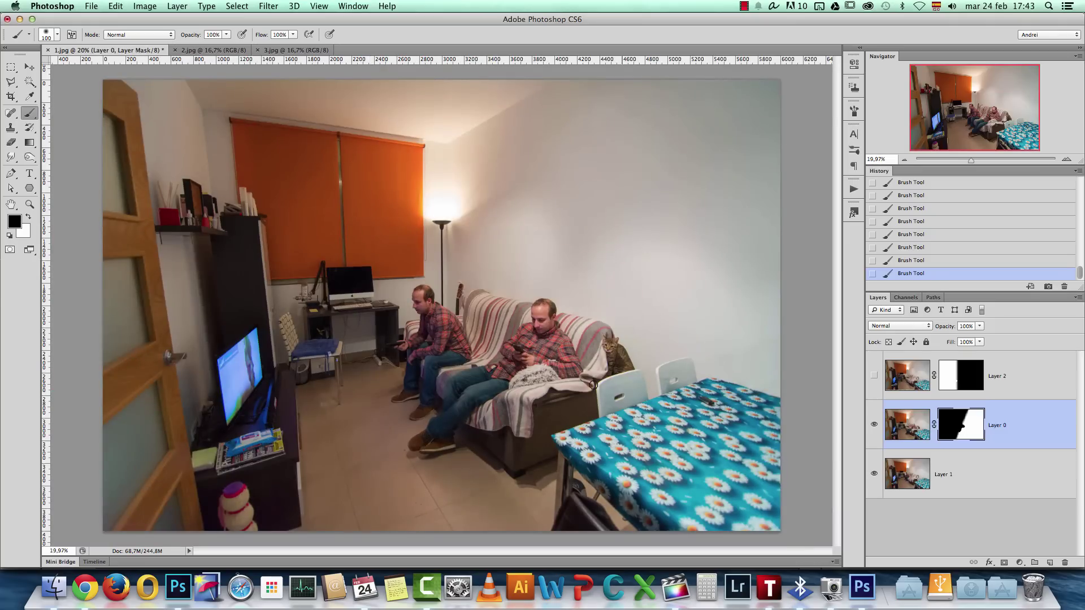
pyautogui.click(874, 375)
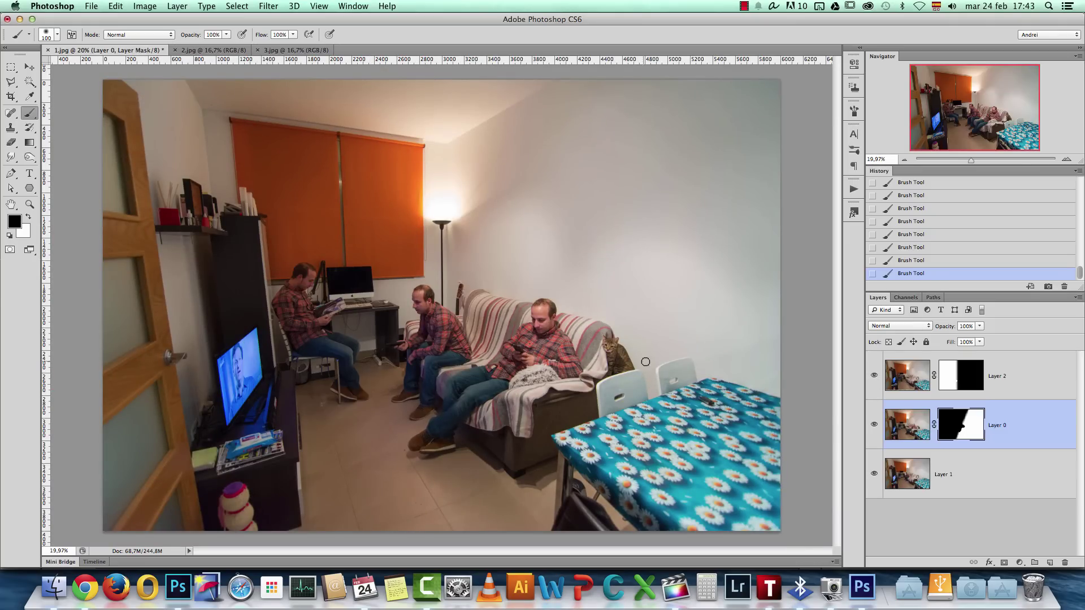
pyautogui.scroll(1, 697, 281)
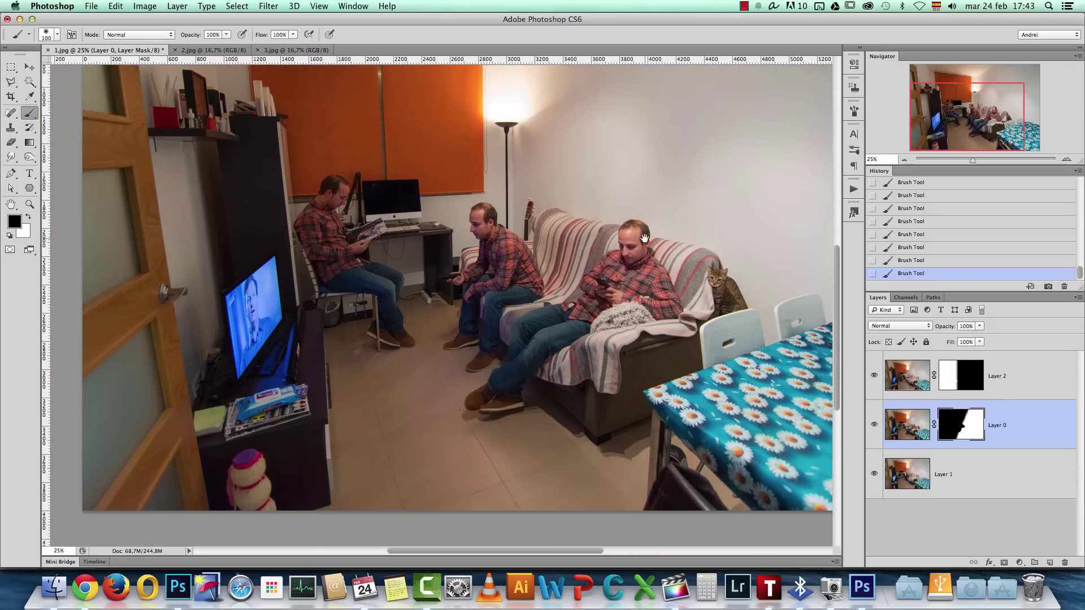
pyautogui.moveTo(644, 238); pyautogui.dragTo(648, 263)
pyautogui.press('super+0')
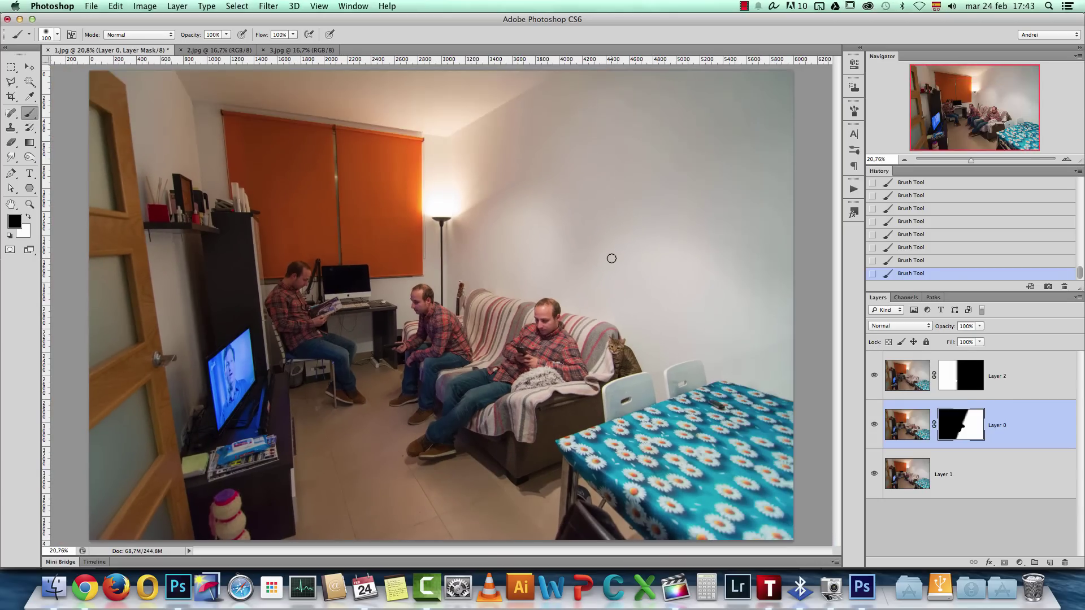
# Step: Convert Layer 2, Layer 0 and Layer 1 together into a single smart object
pyautogui.click(1006, 386)
pyautogui.keyDown('shift'); pyautogui.click(1019, 460); pyautogui.keyUp('shift')
pyautogui.rightClick(1019, 460)
pyautogui.click(928, 238)
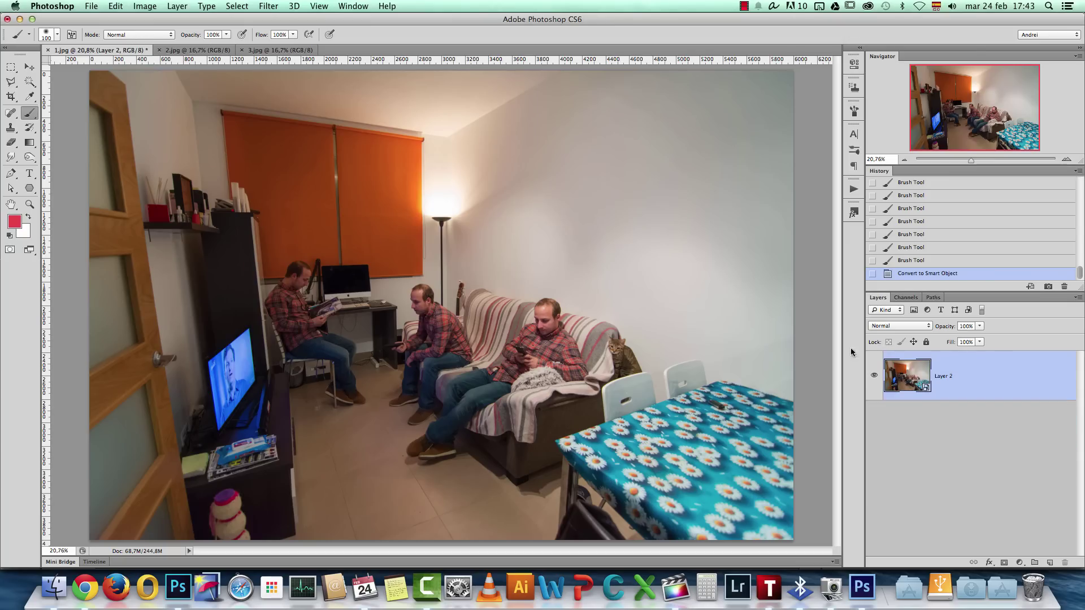
# Step: Crop the image to about 4210 × 2570 px around the three men, the television and the sofa, keeping a corner of the table
pyautogui.click(9, 98)
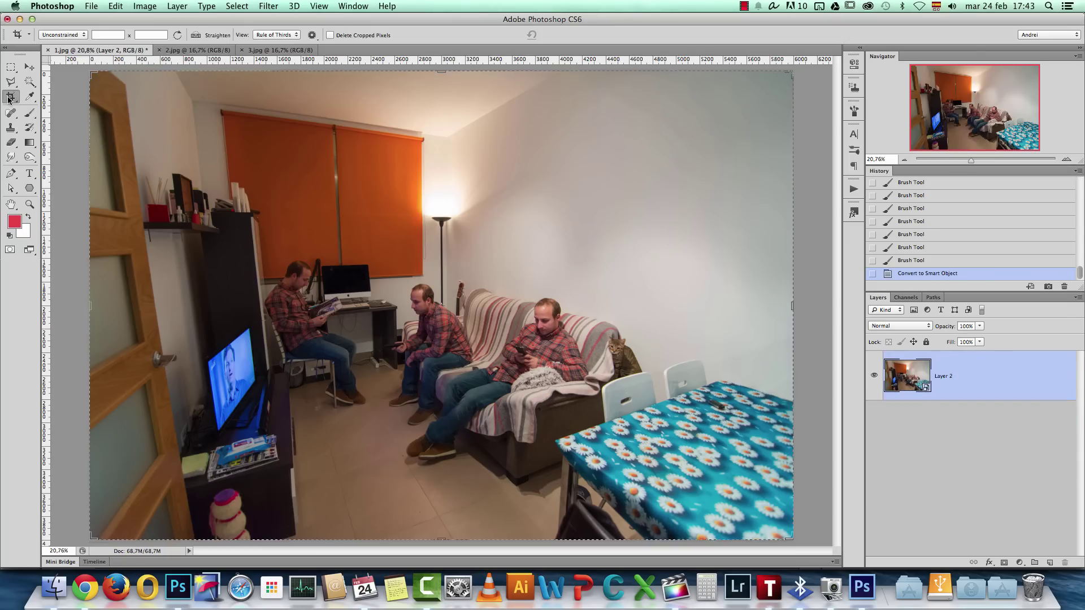
pyautogui.moveTo(731, 129); pyautogui.dragTo(661, 170)
pyautogui.moveTo(556, 251); pyautogui.dragTo(496, 299)
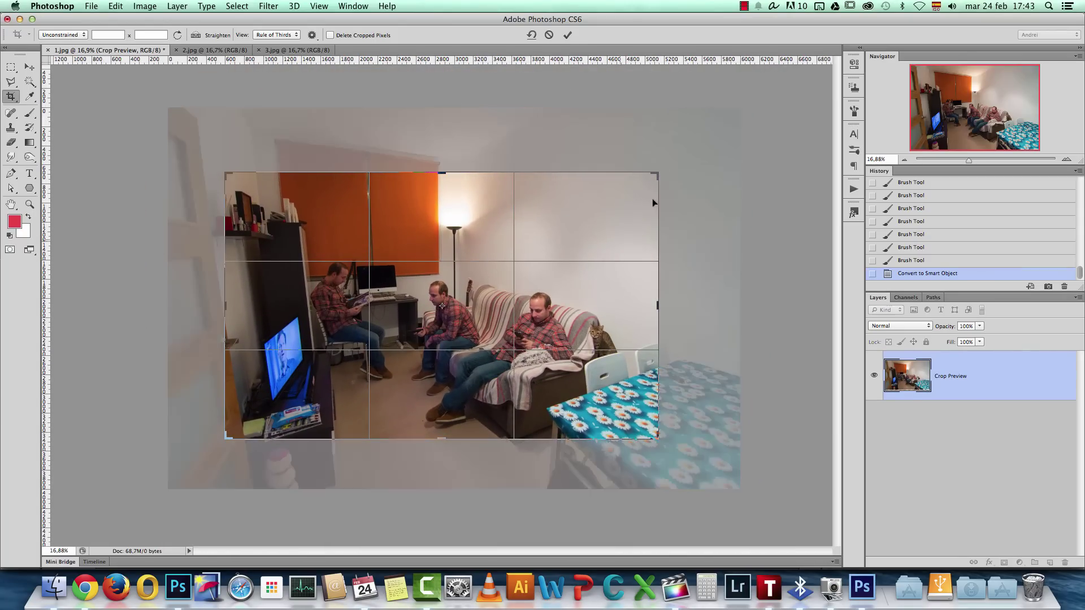
pyautogui.moveTo(659, 174); pyautogui.dragTo(644, 177)
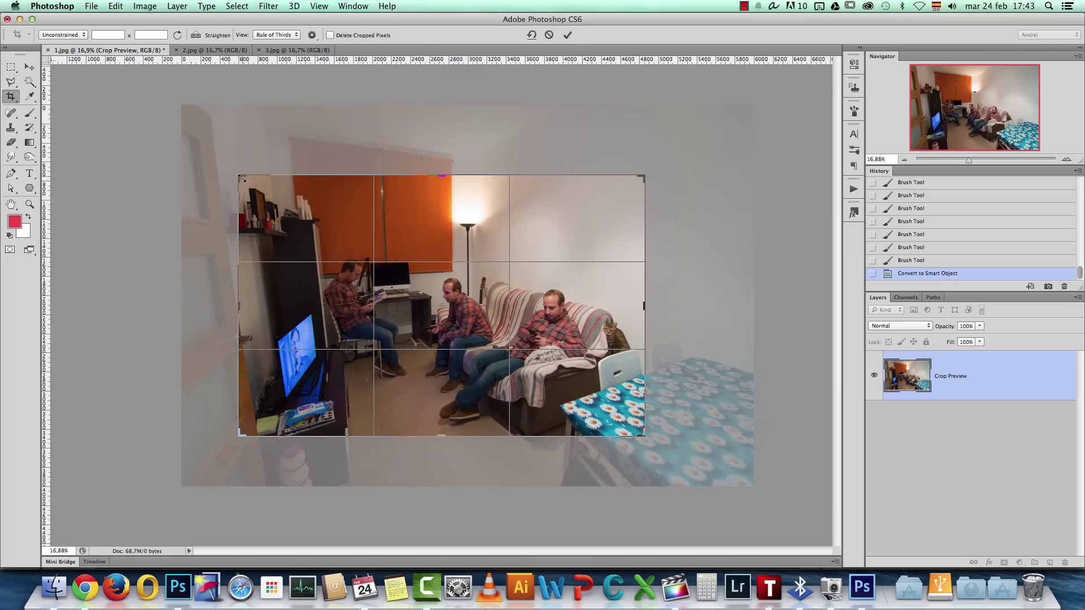
pyautogui.moveTo(243, 435); pyautogui.dragTo(241, 428)
pyautogui.press('Return')
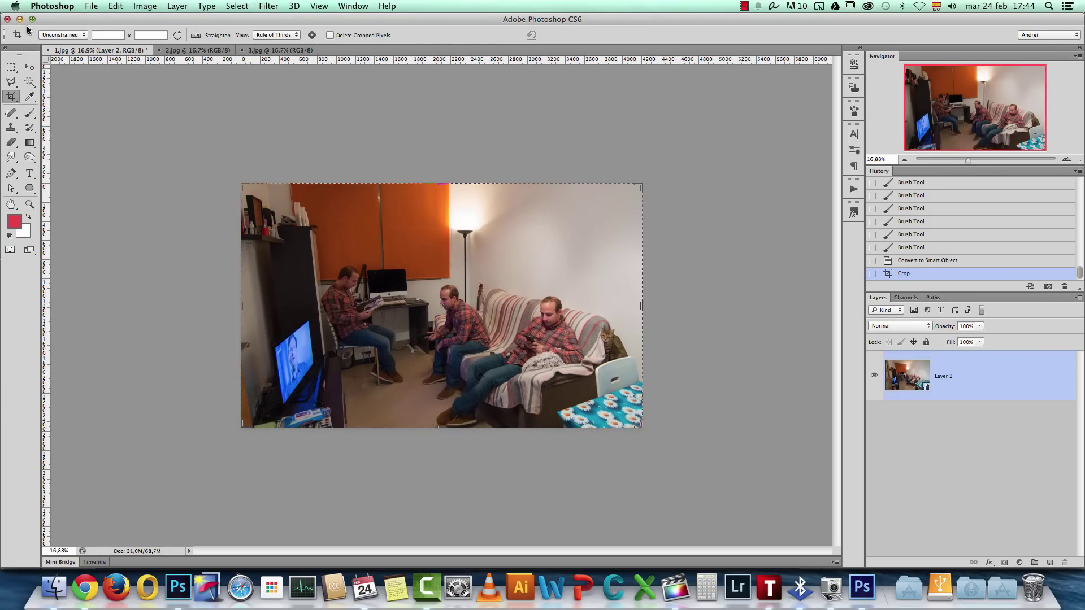
# Step: Inspect the men's legs and the floor at 100% with the Move tool active, then review the whole cropped image
pyautogui.click(29, 67)
pyautogui.press('super+1')
pyautogui.moveTo(532, 398); pyautogui.dragTo(504, 288)
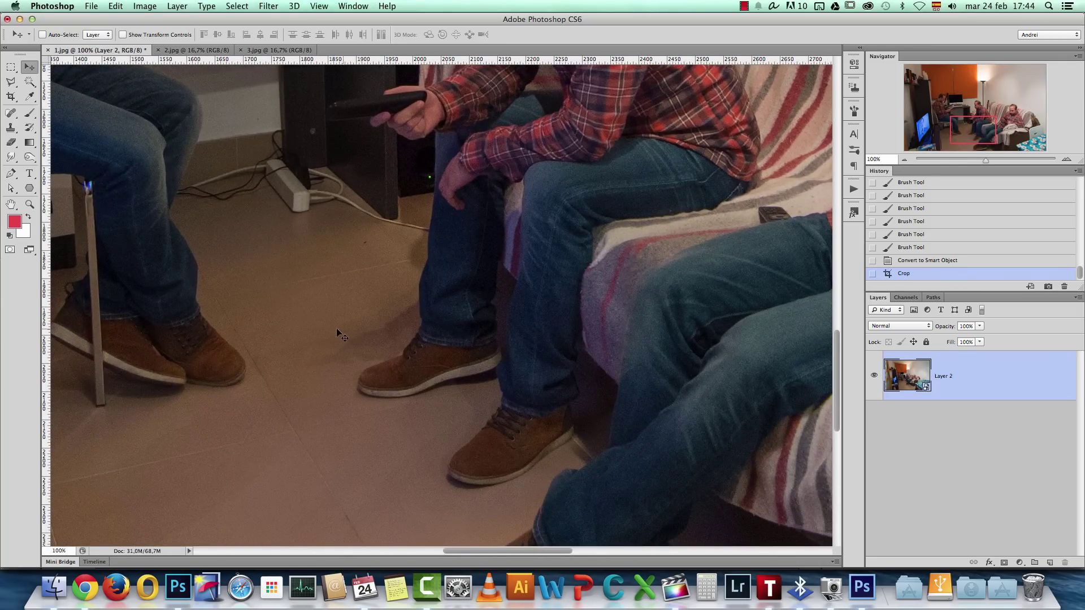
pyautogui.scroll(-5, 335, 351)
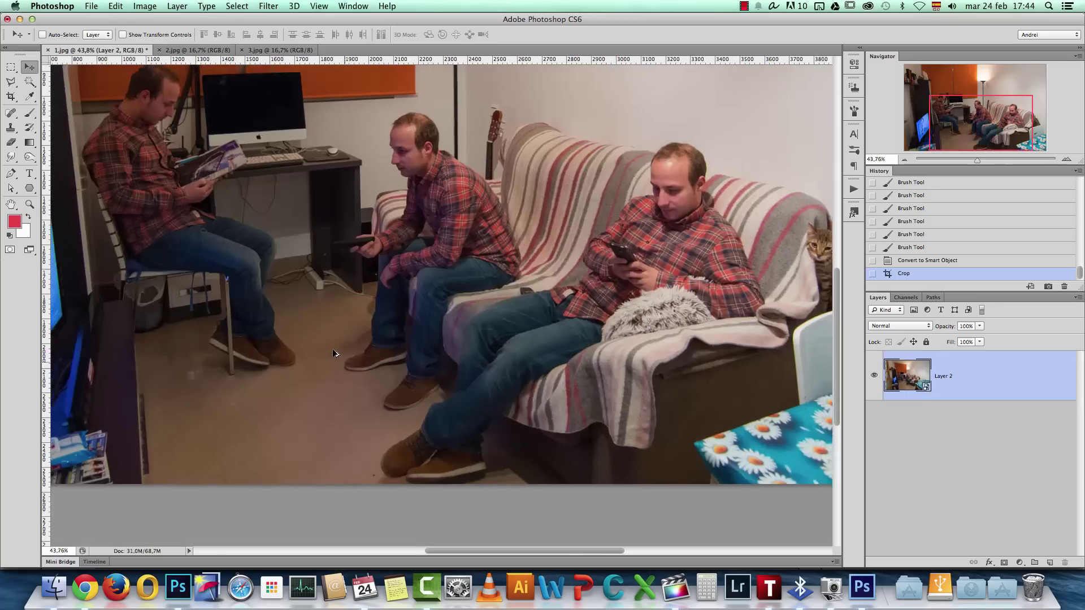
pyautogui.click(904, 160)
pyautogui.click(904, 160)
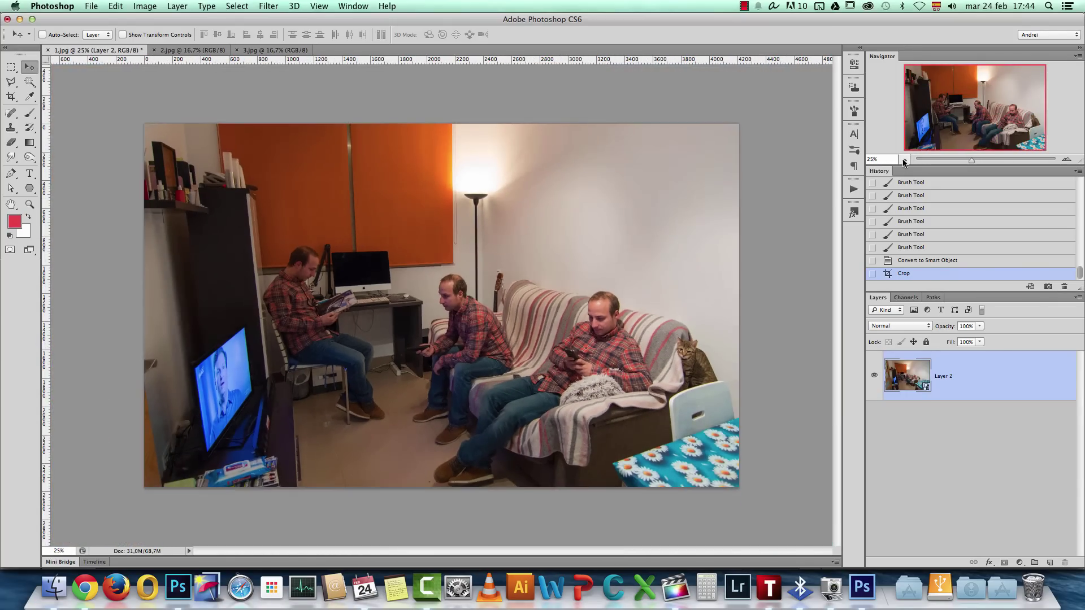
# Step: Resize the image to a width of 2000 pixels with constrained proportions, and check the whole picture
pyautogui.press('super+alt+i')
pyautogui.press('Escape')
pyautogui.press('super+alt+i')
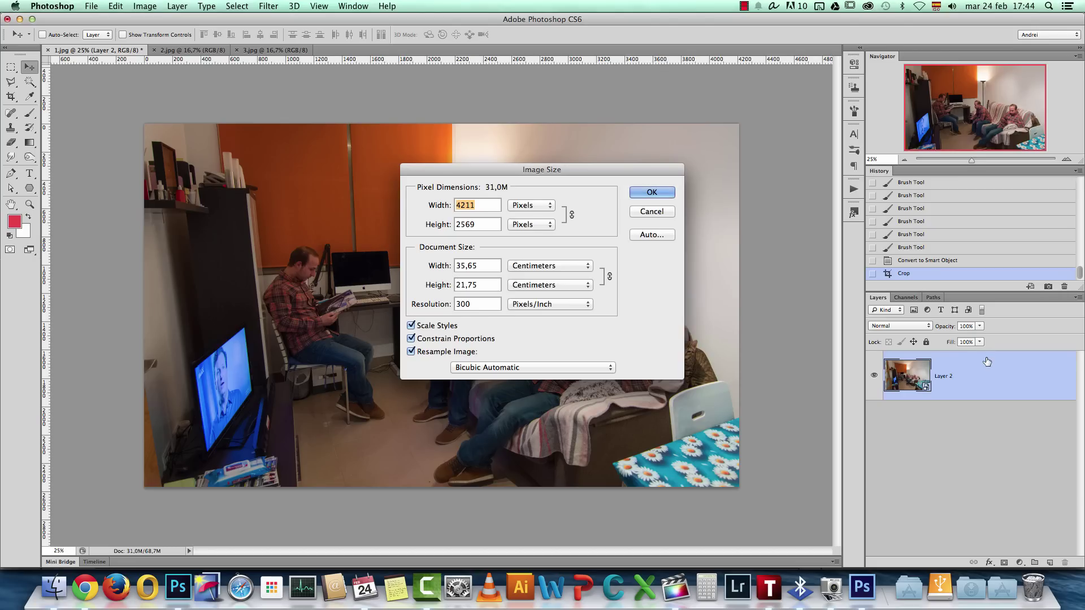
pyautogui.write('2000')
pyautogui.press('Return')
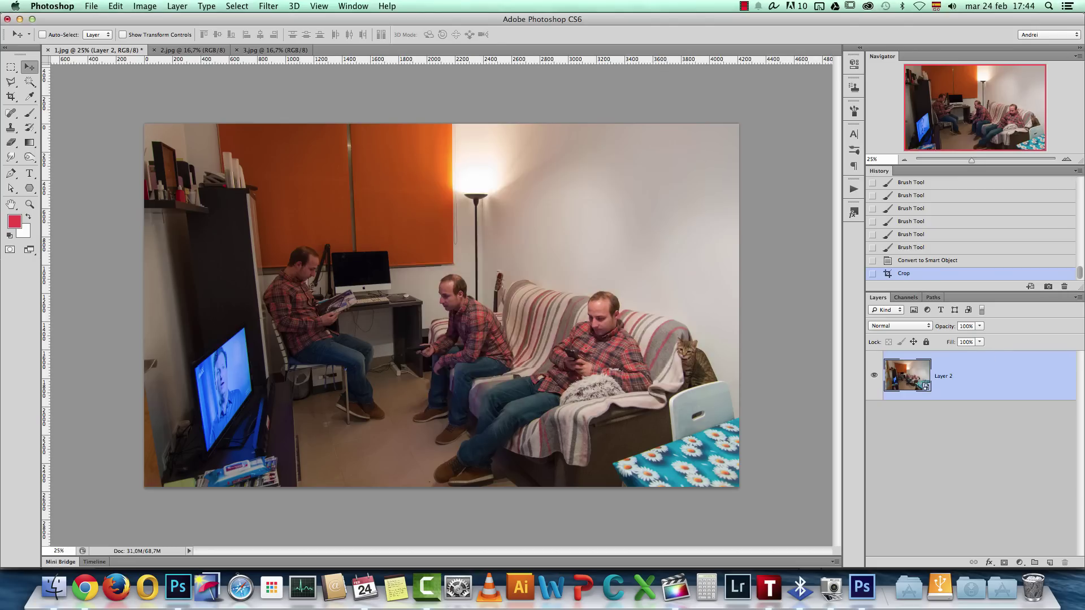
pyautogui.scroll(5, 469, 289)
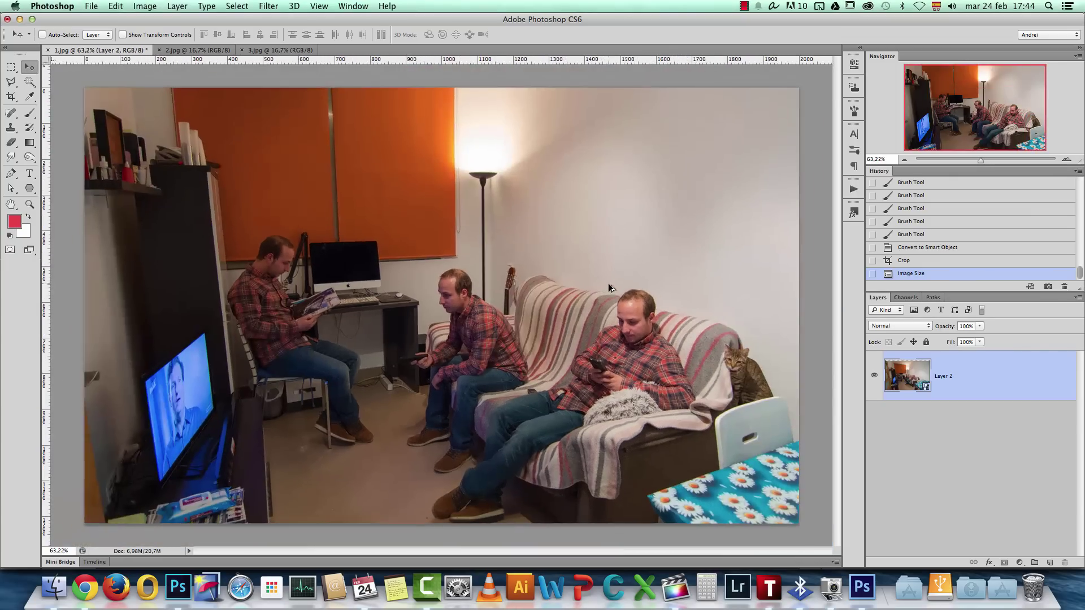
pyautogui.click(904, 161)
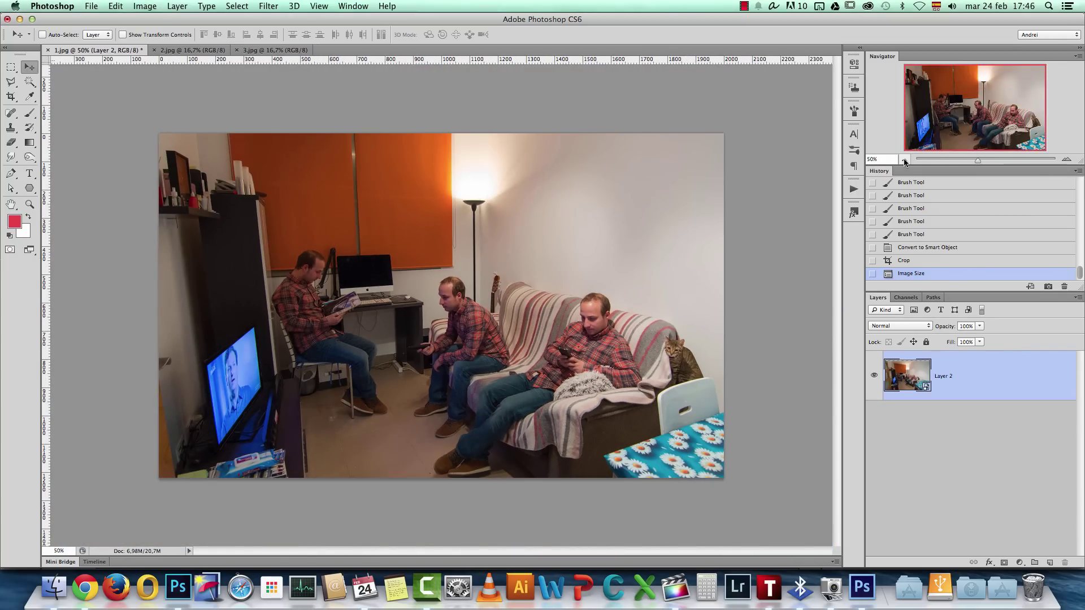